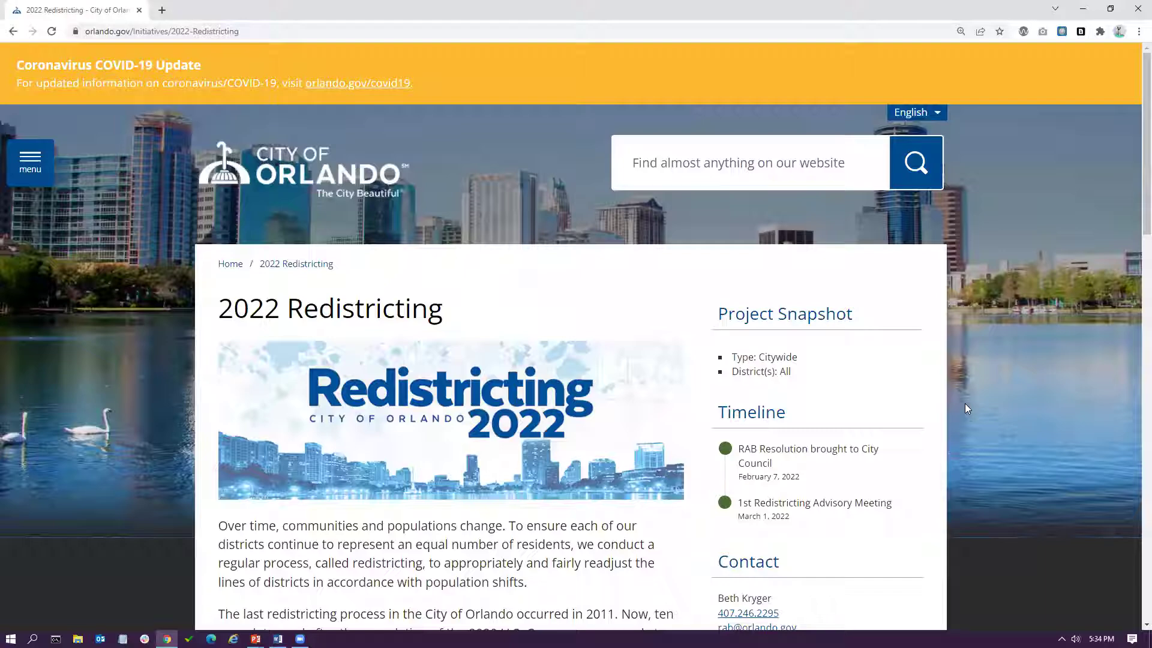
Step: Open the redistricting community feedback page from the 2022 Redistricting initiative page
scroll(965, 403, down, 2)
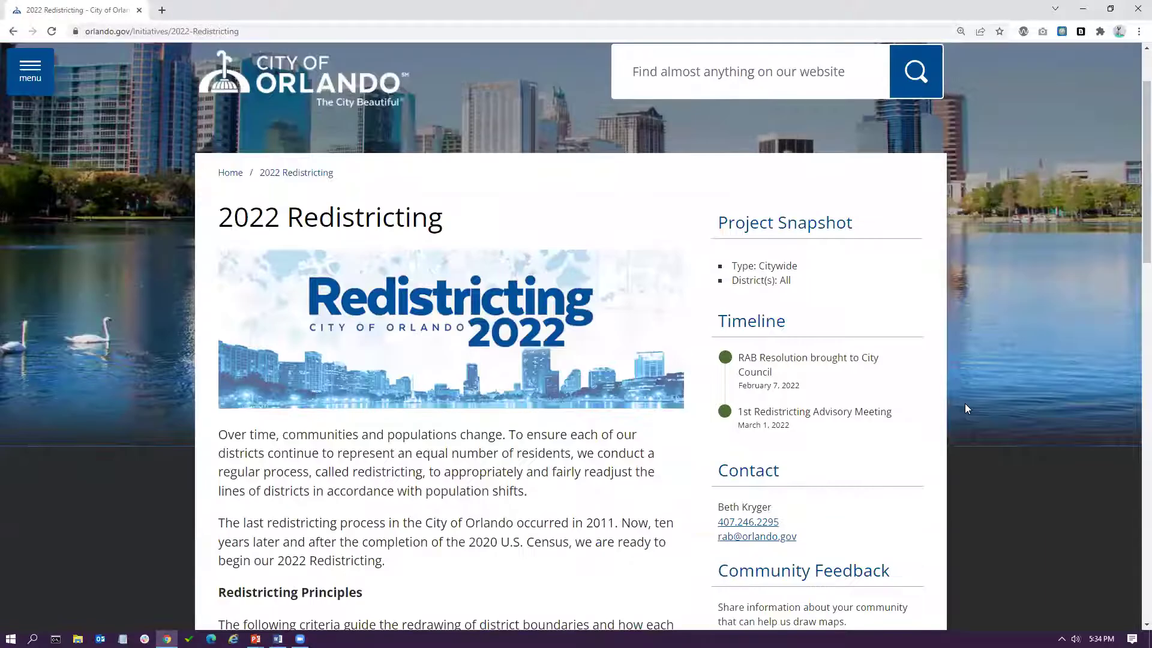
scroll(964, 408, down, 4)
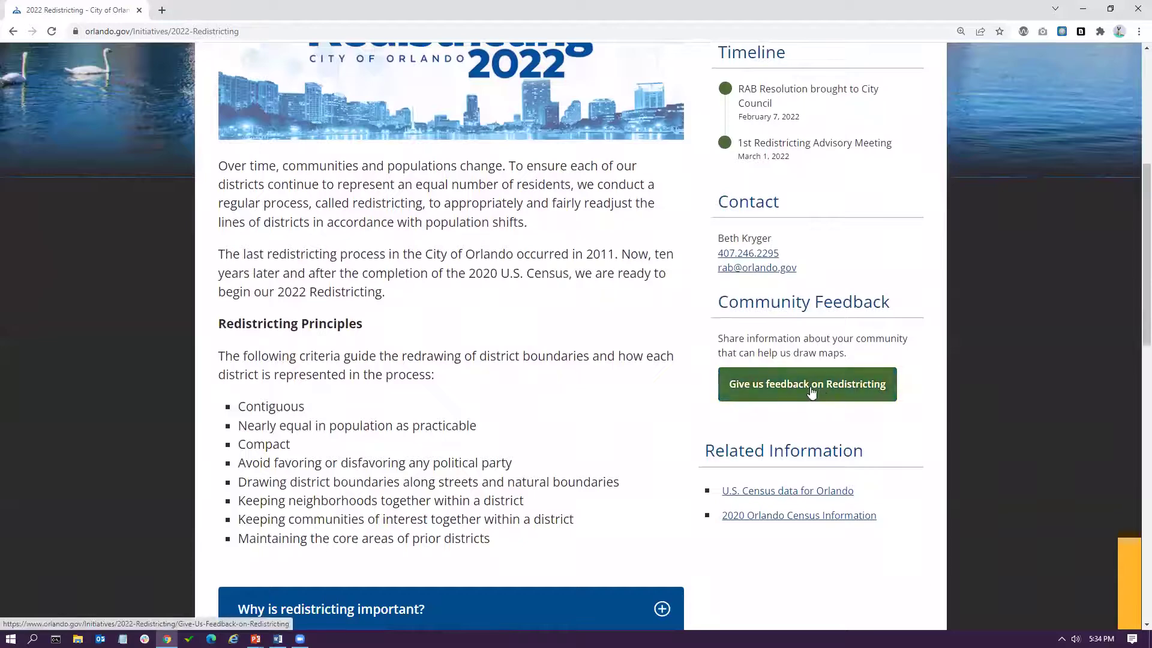
click(810, 390)
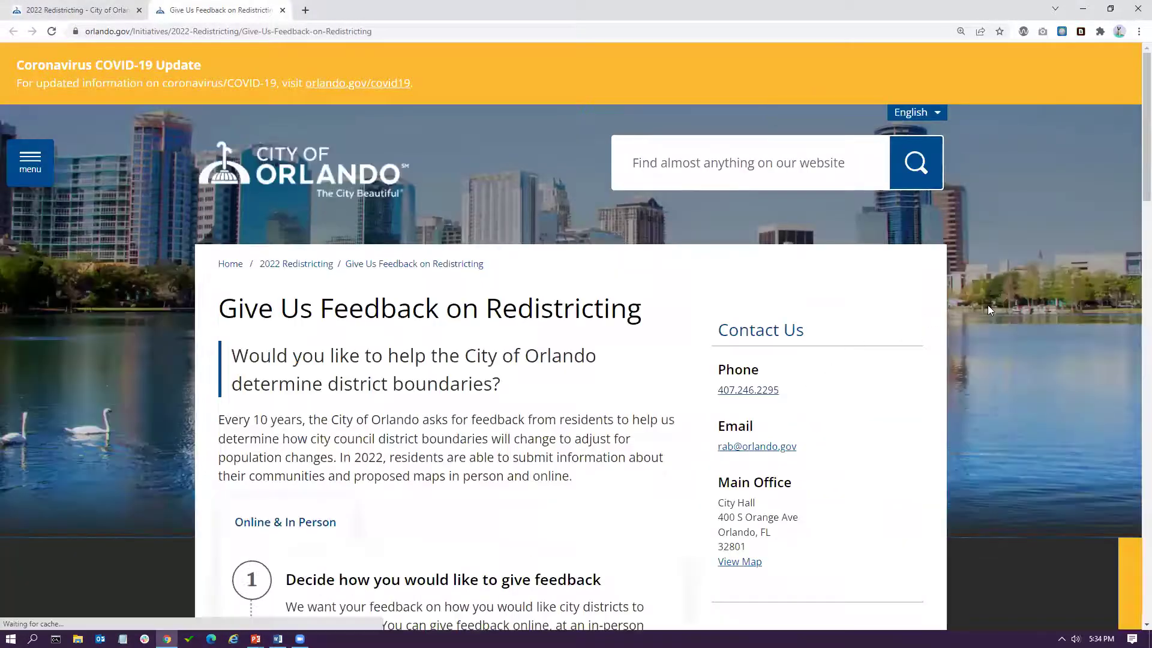
Step: Review the ways to give feedback and open the Create, Submit and Present a Map page
scroll(997, 309, down, 2)
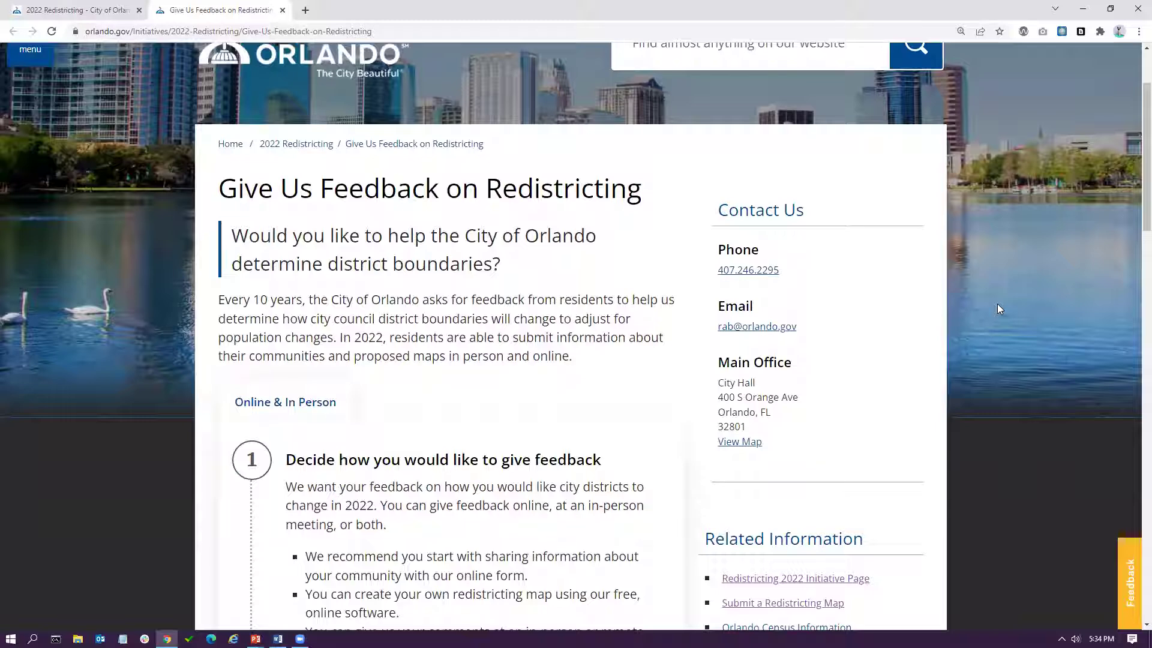
scroll(997, 309, down, 2)
scroll(998, 307, down, 8)
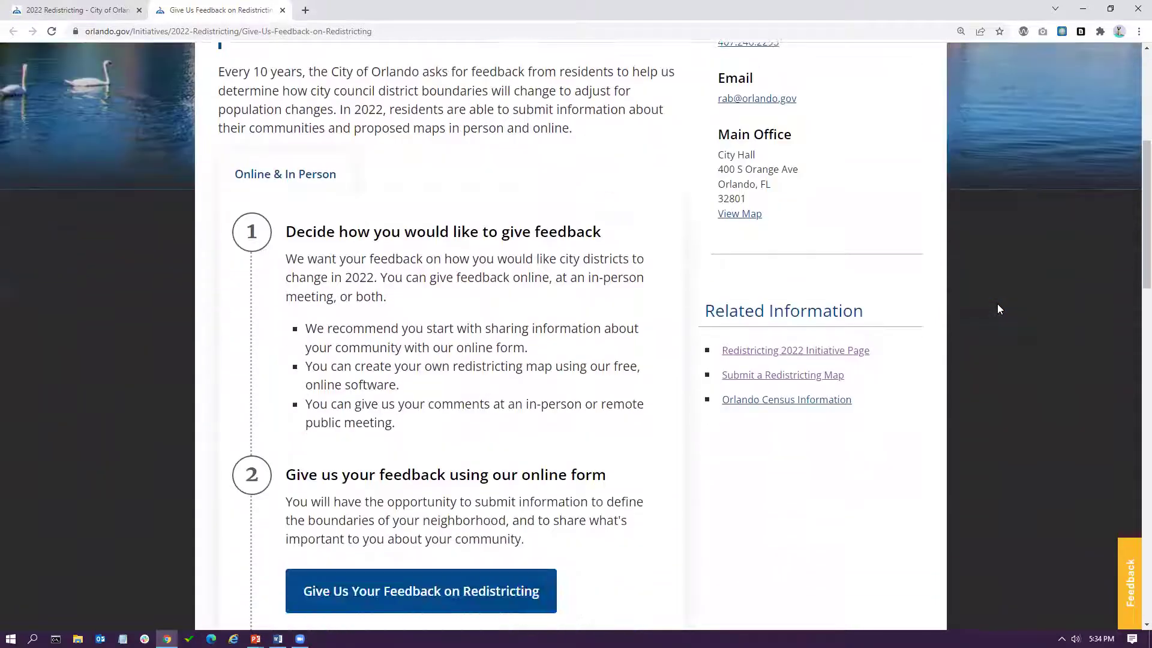
scroll(997, 309, down, 1)
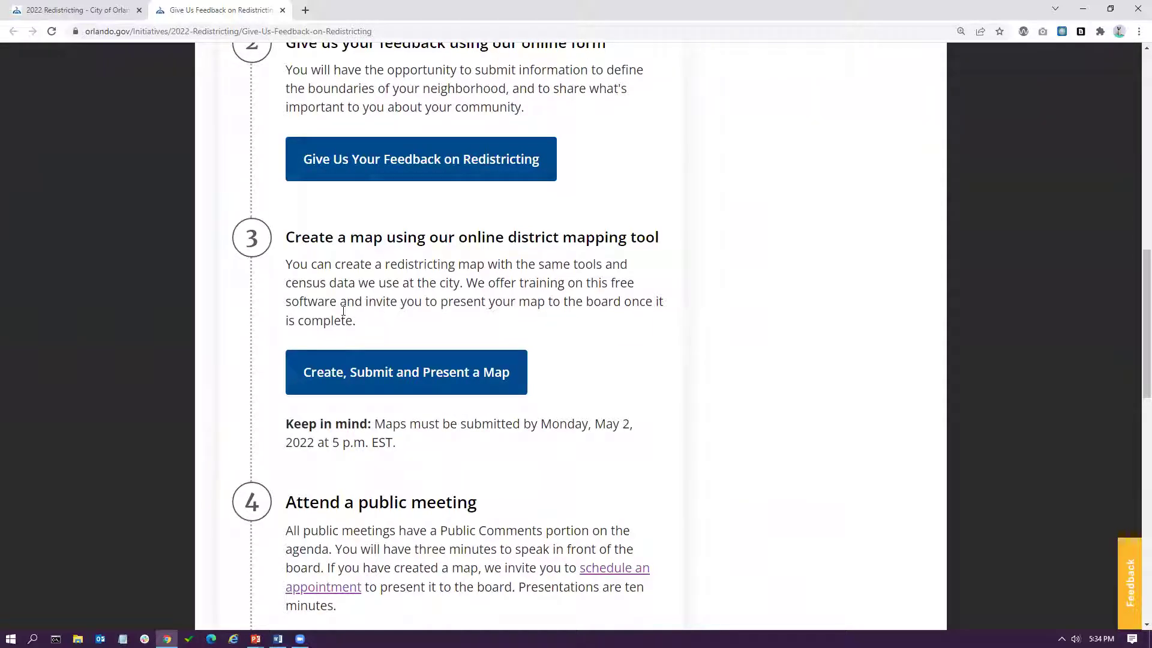
click(408, 370)
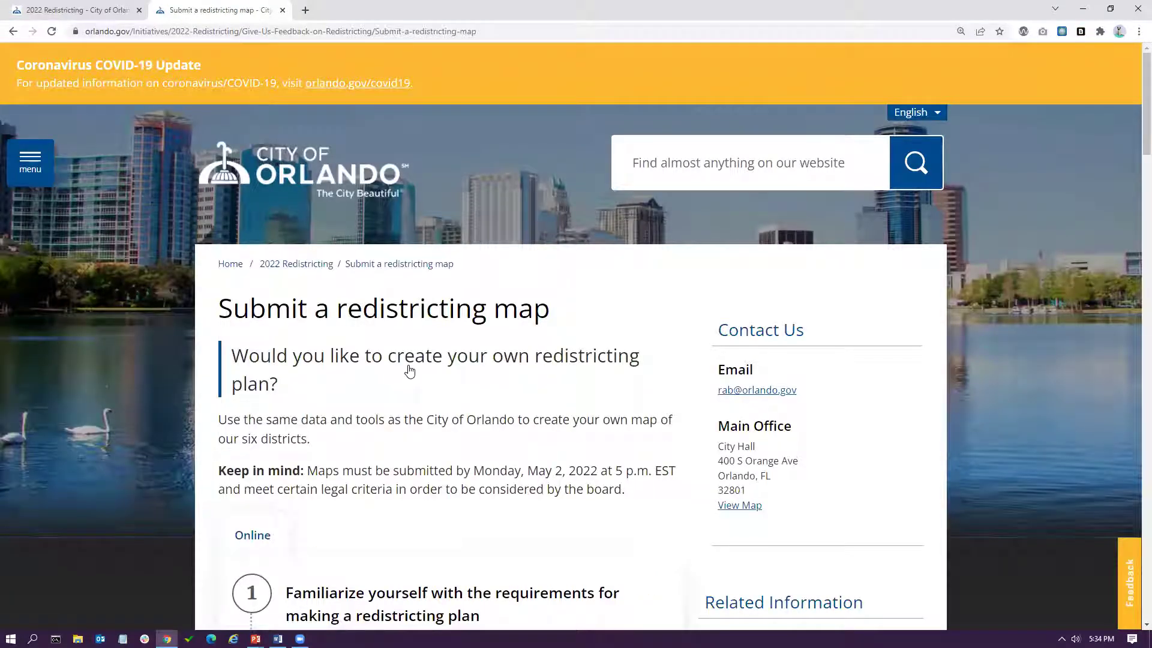
Step: Review the map criteria, software guide and open house dates, and open the online map submission tool
scroll(410, 370, down, 7)
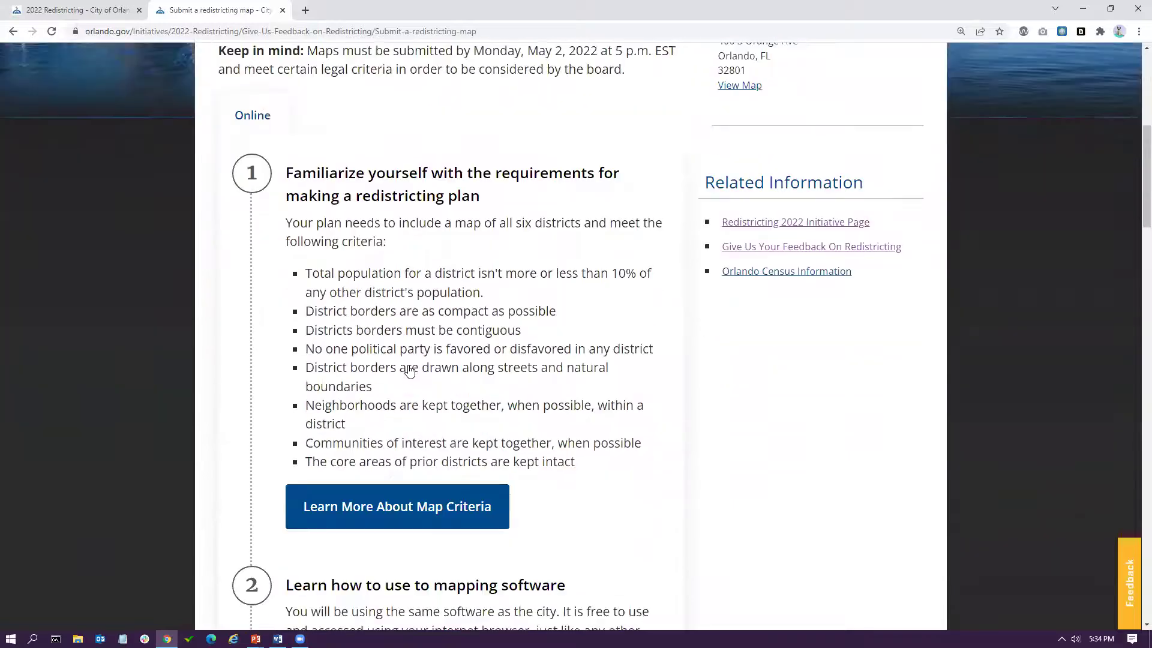
scroll(378, 484, down, 4)
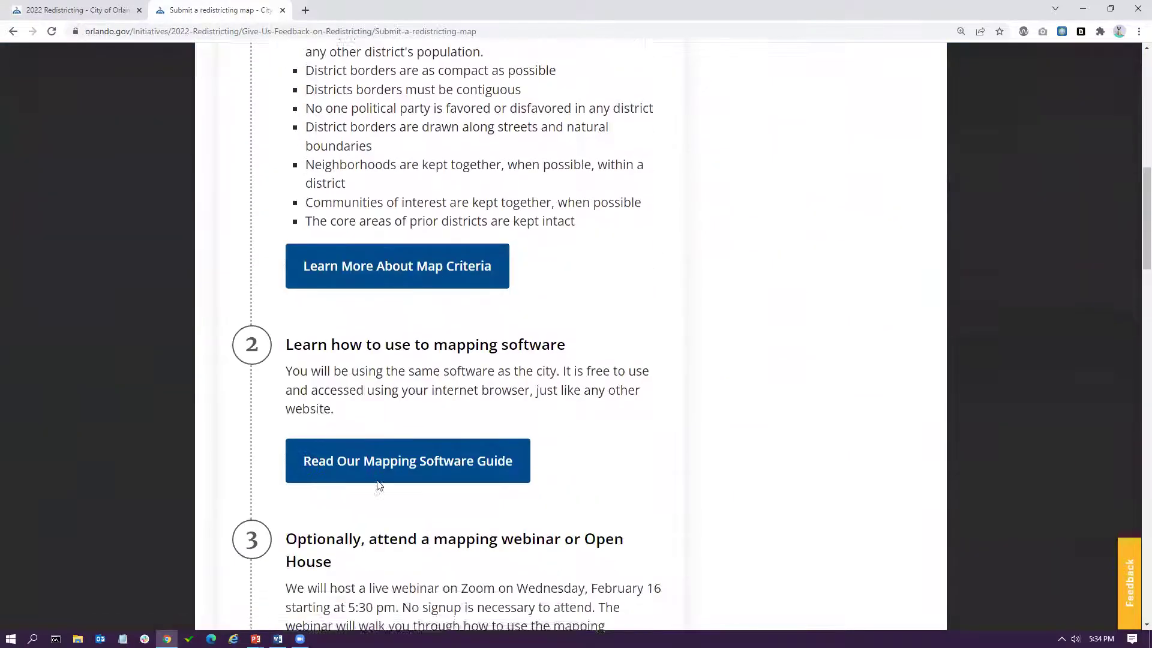
scroll(378, 484, down, 2)
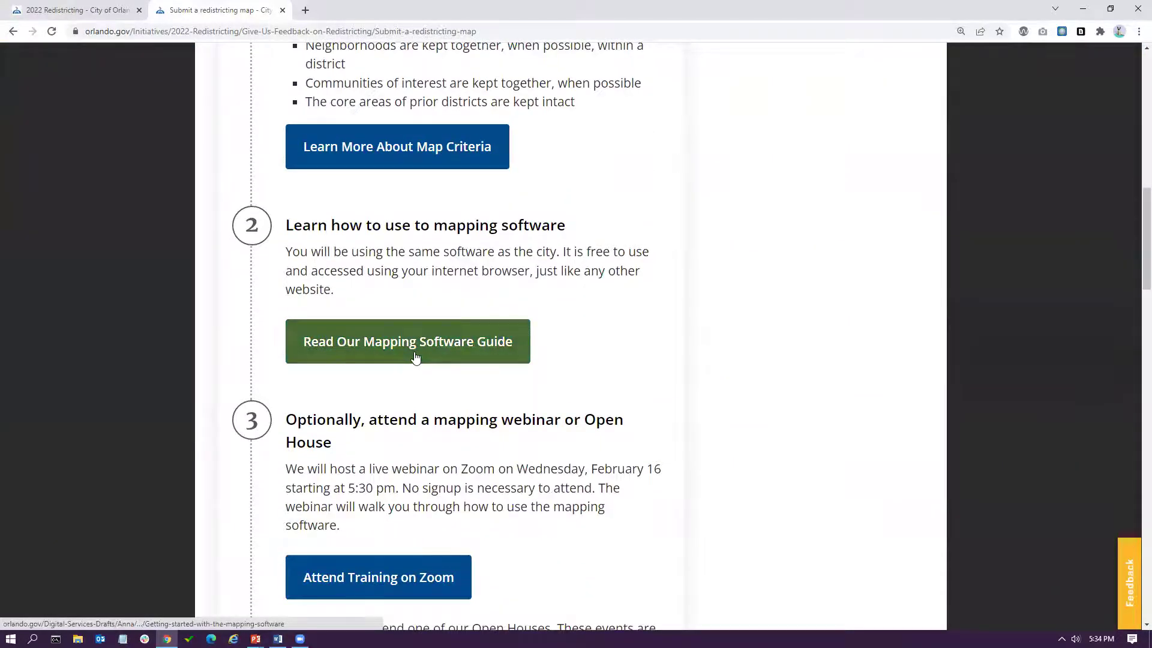
scroll(415, 357, down, 4)
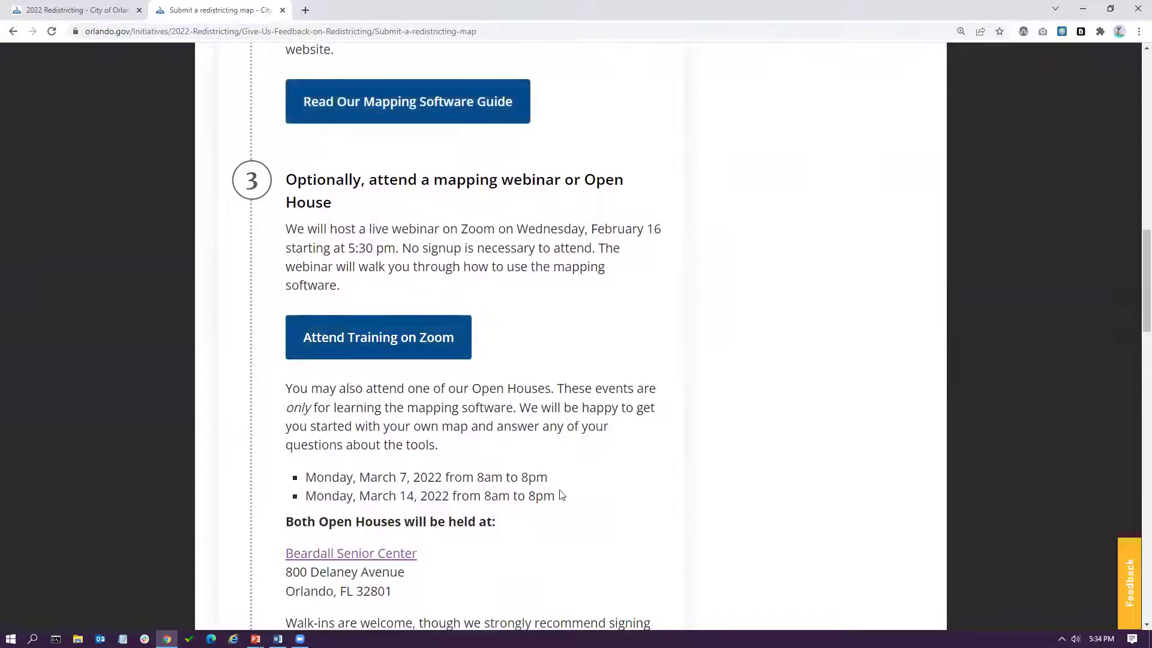
drag(562, 495, 306, 472)
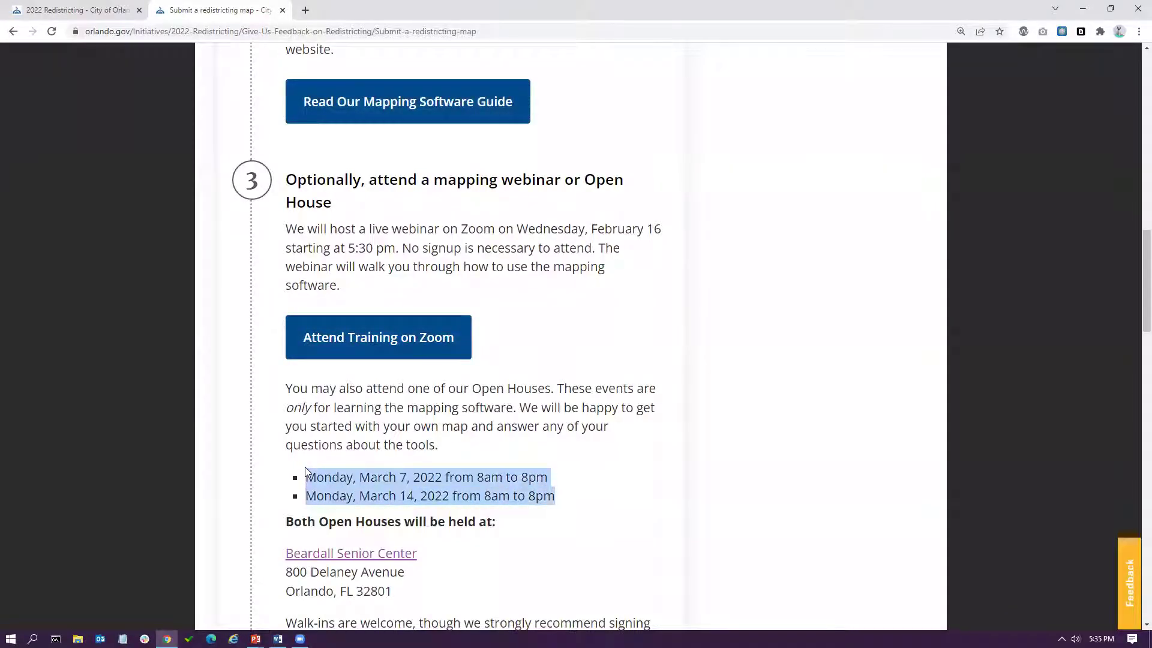
scroll(306, 472, down, 6)
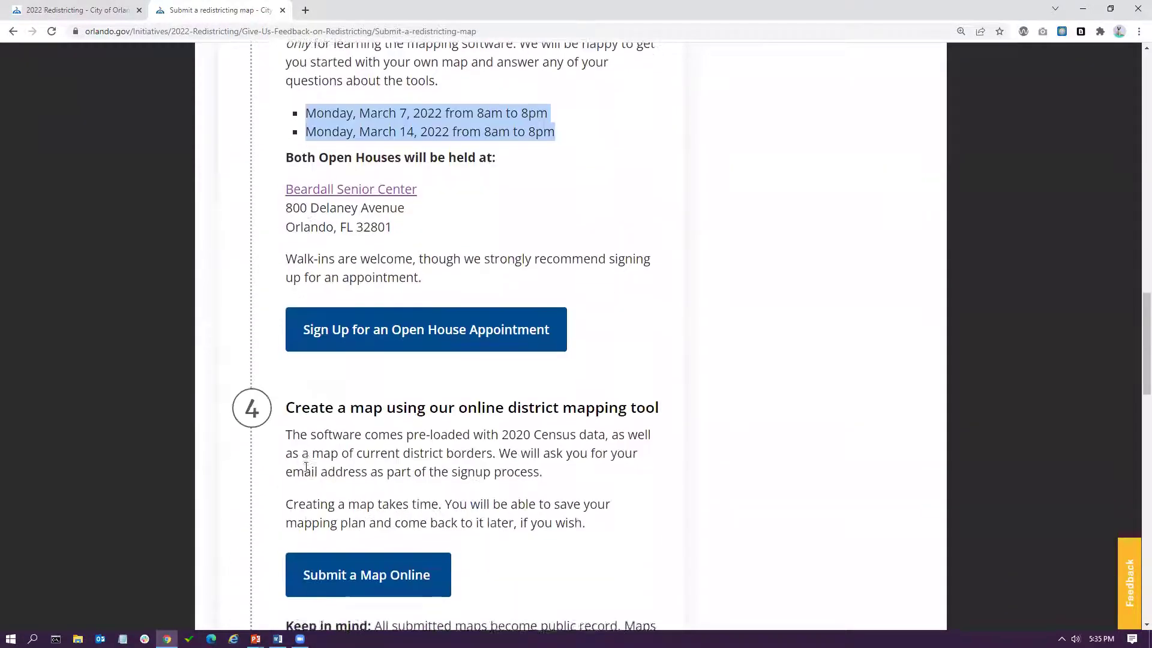
scroll(306, 467, down, 2)
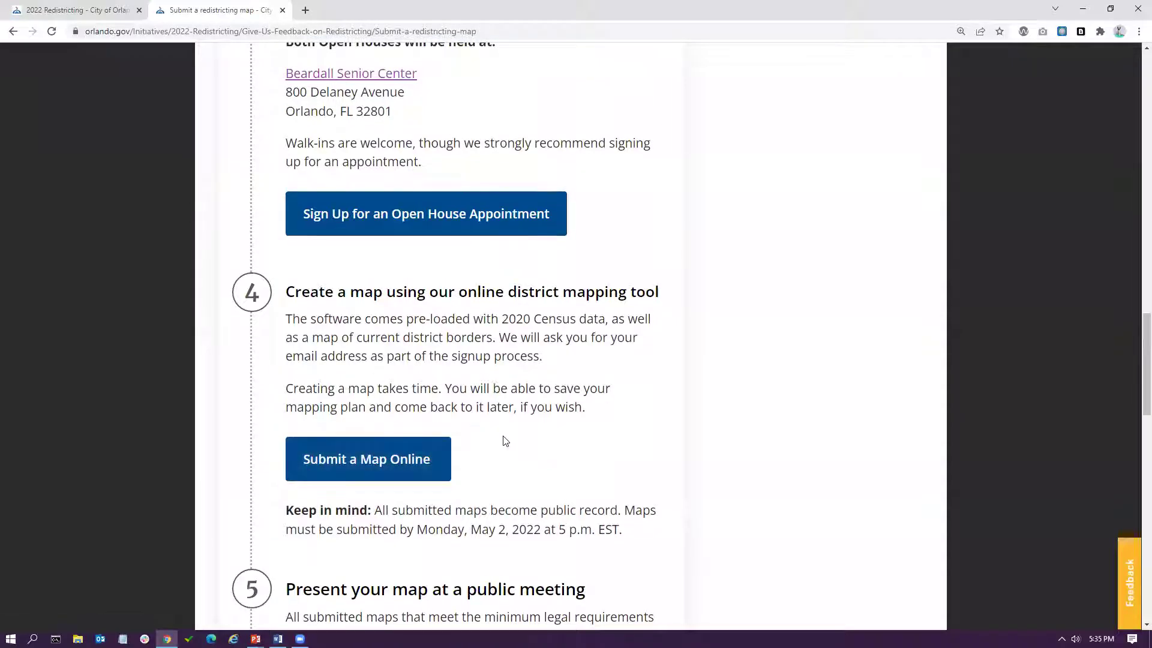
click(412, 463)
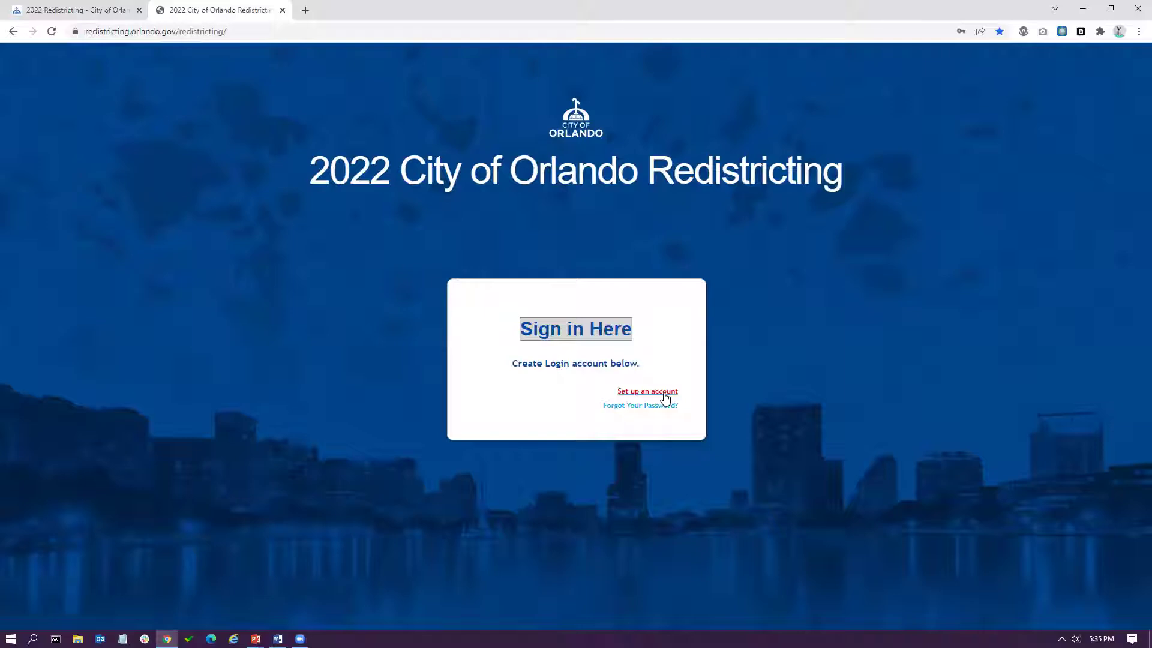
Step: View the account creation form without creating an account, and sign in to the redistricting tool with the prefilled ArcGIS login
click(665, 397)
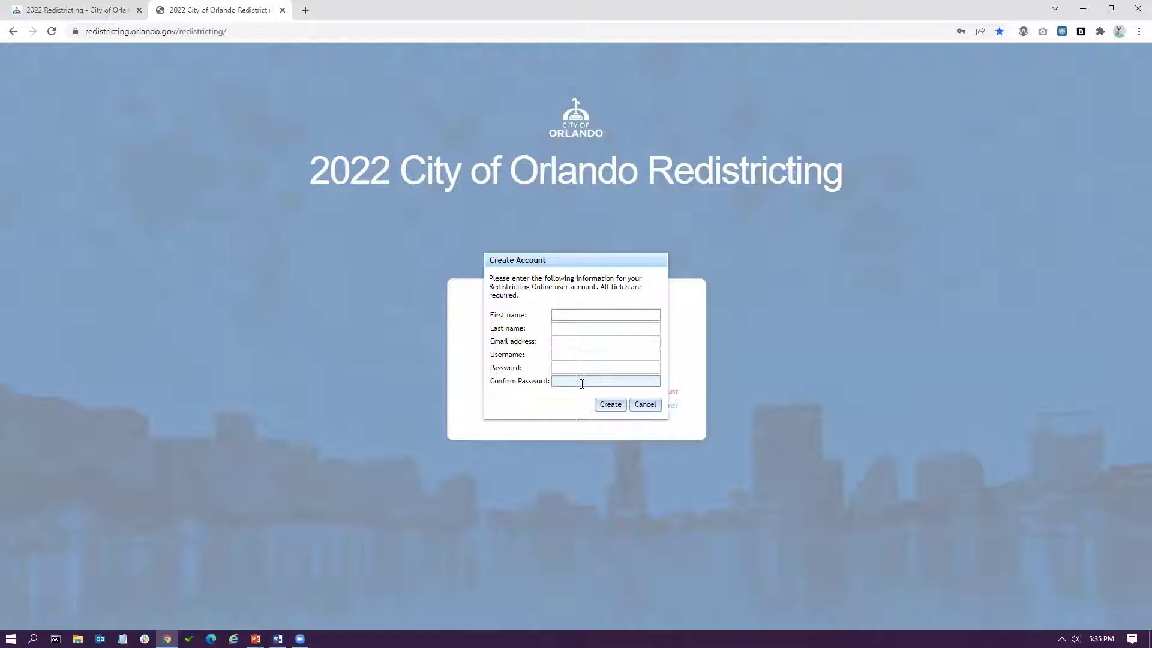
click(645, 404)
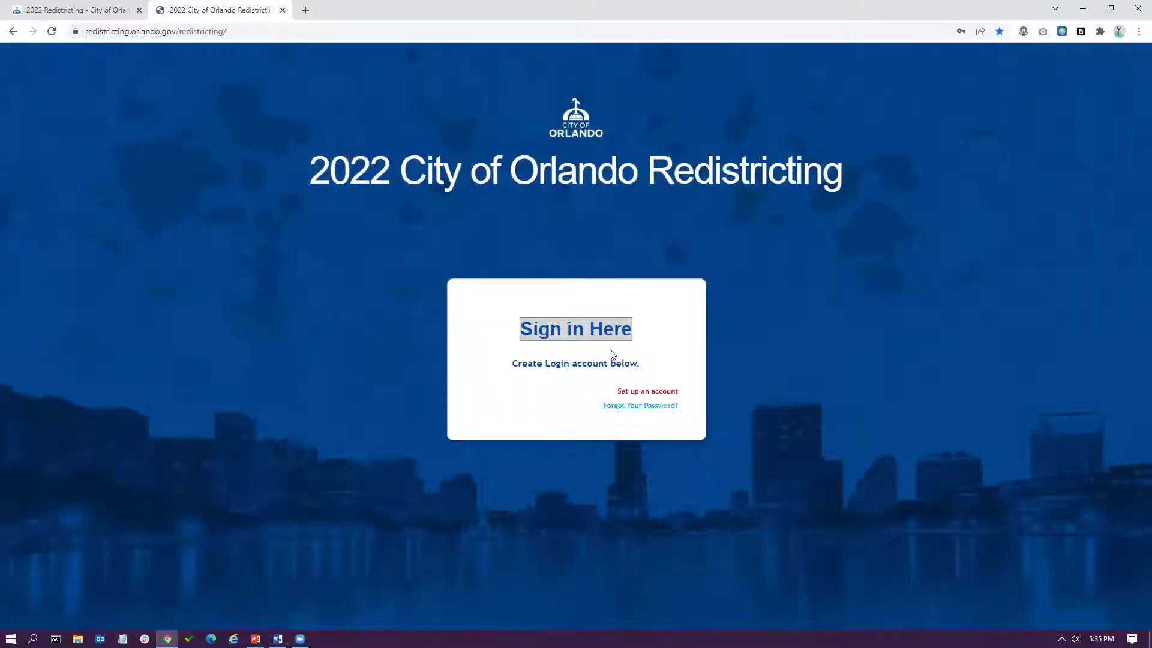
click(593, 334)
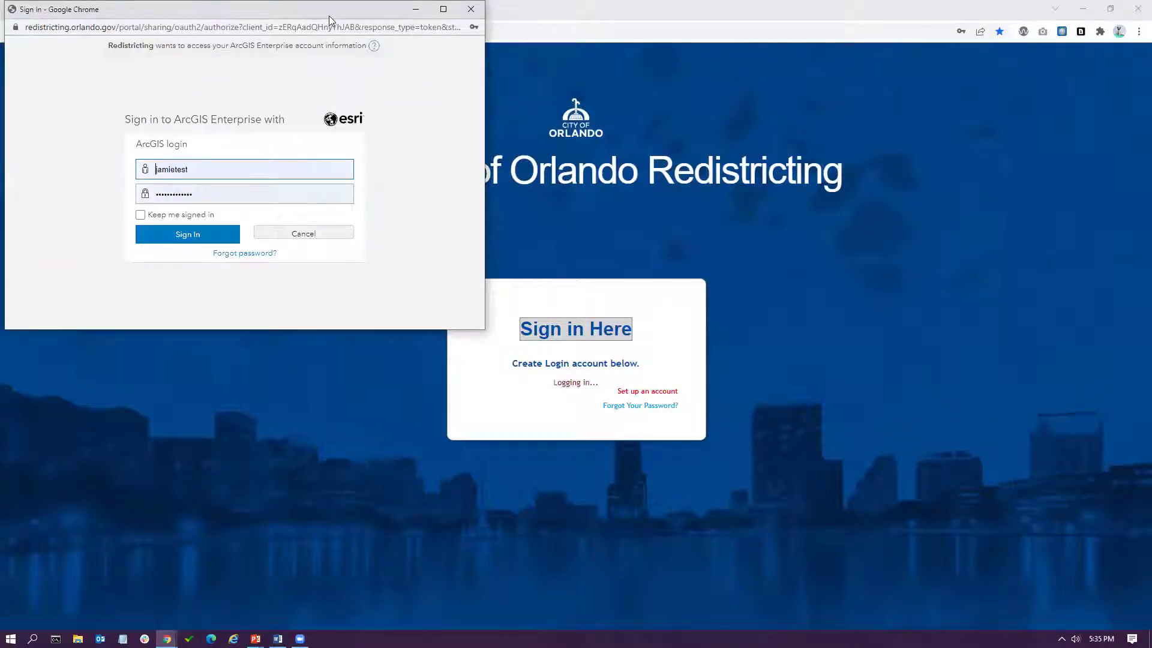
drag(328, 16, 470, 83)
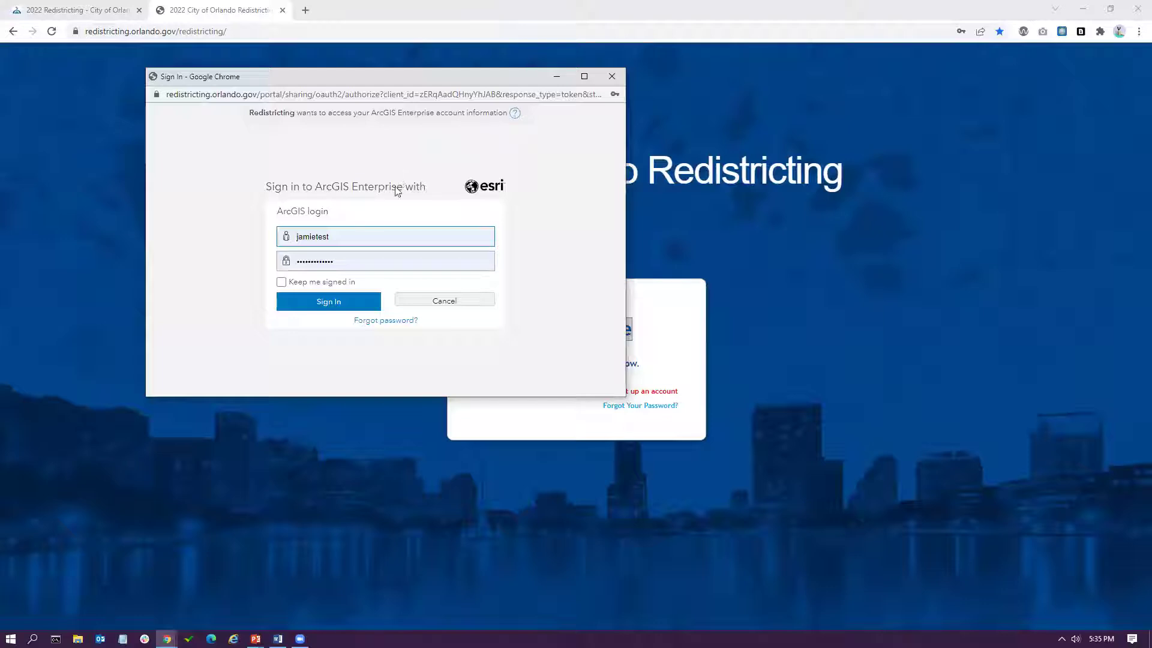
click(309, 302)
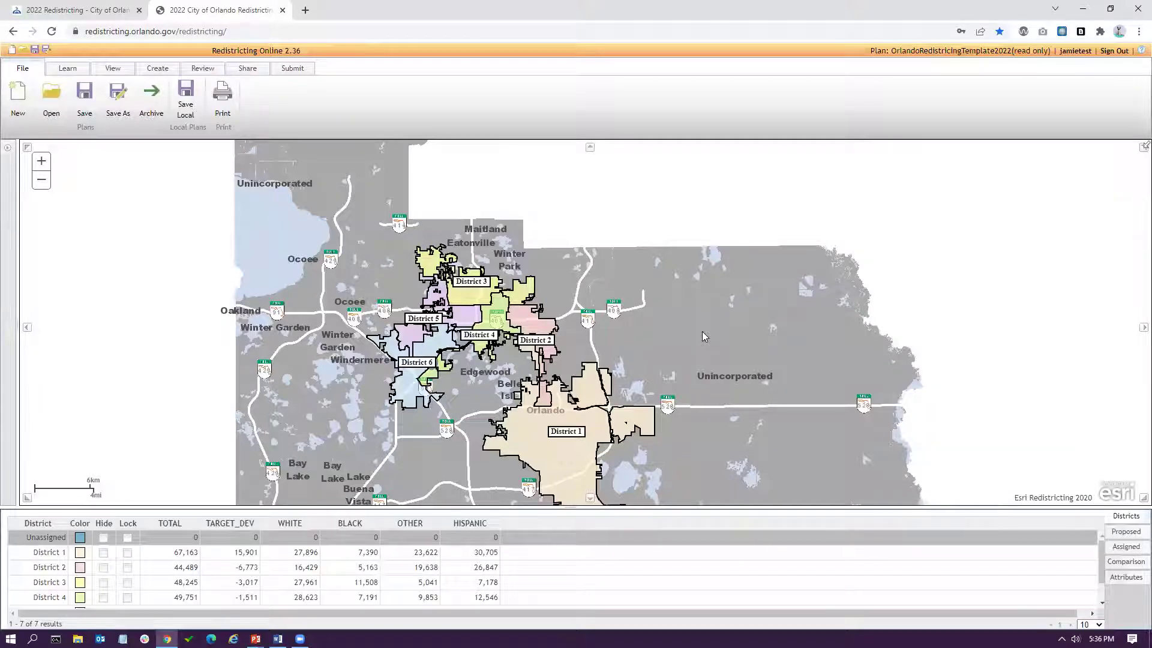
Step: Look through the tool's Learn introduction and bring up the plan review functions with the district map
key(alt+Tab)
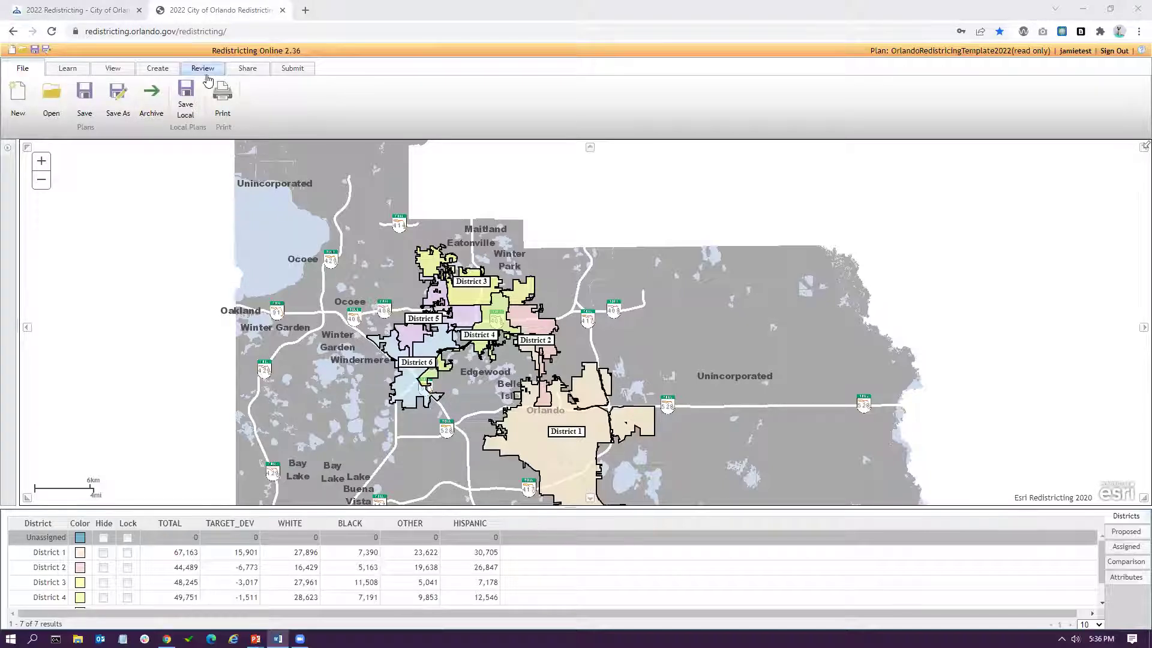
click(84, 70)
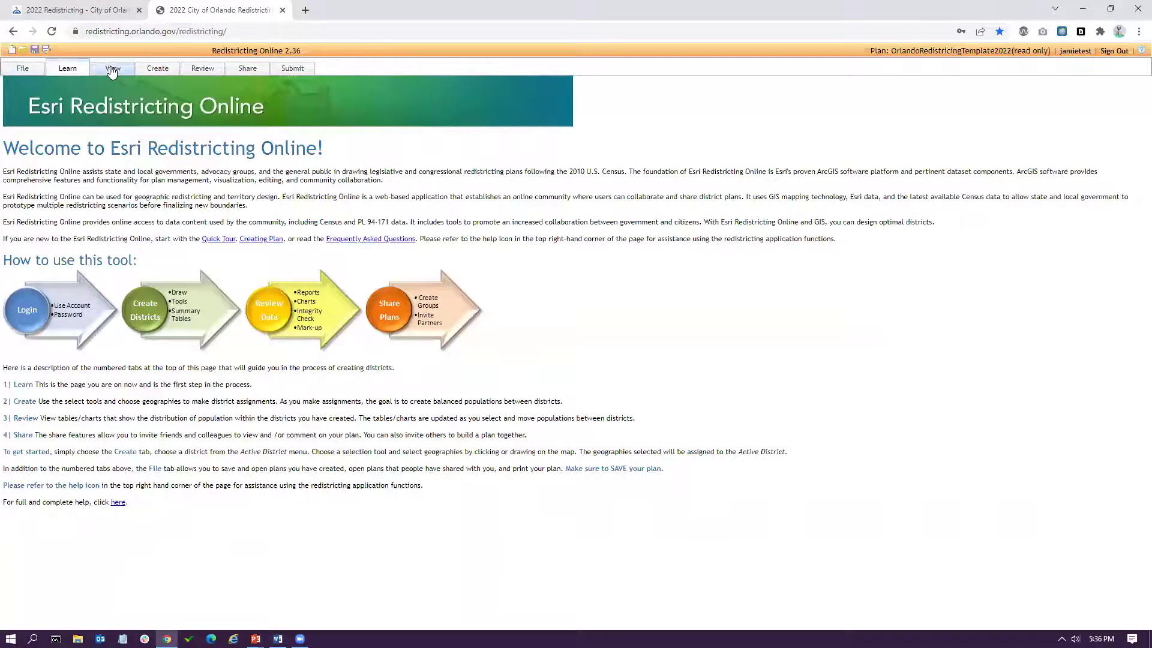
click(112, 69)
click(201, 68)
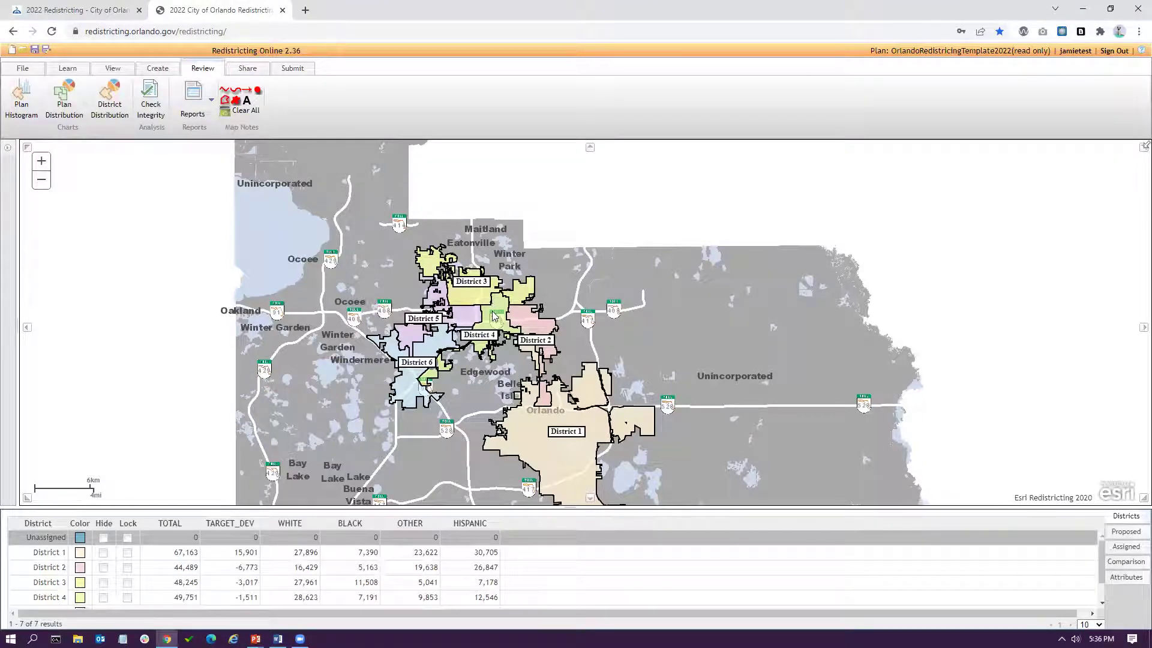
Step: Examine the street-level detail around District 4 at several map scales and the population figures for all districts
scroll(495, 316, up, 2)
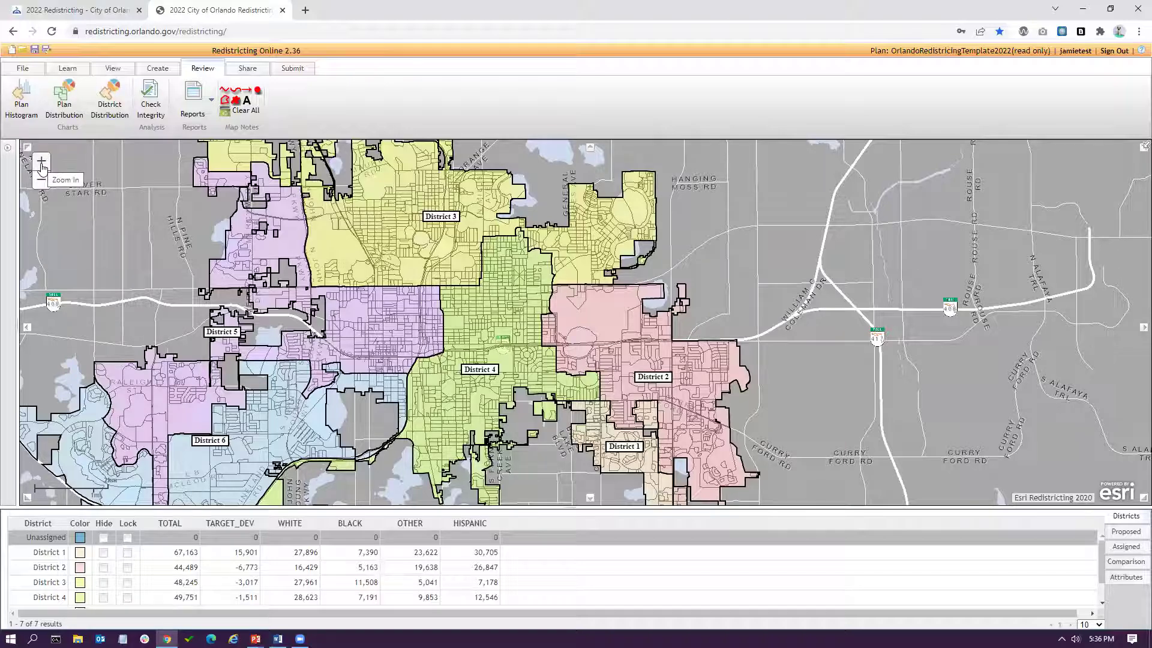
click(43, 181)
click(41, 161)
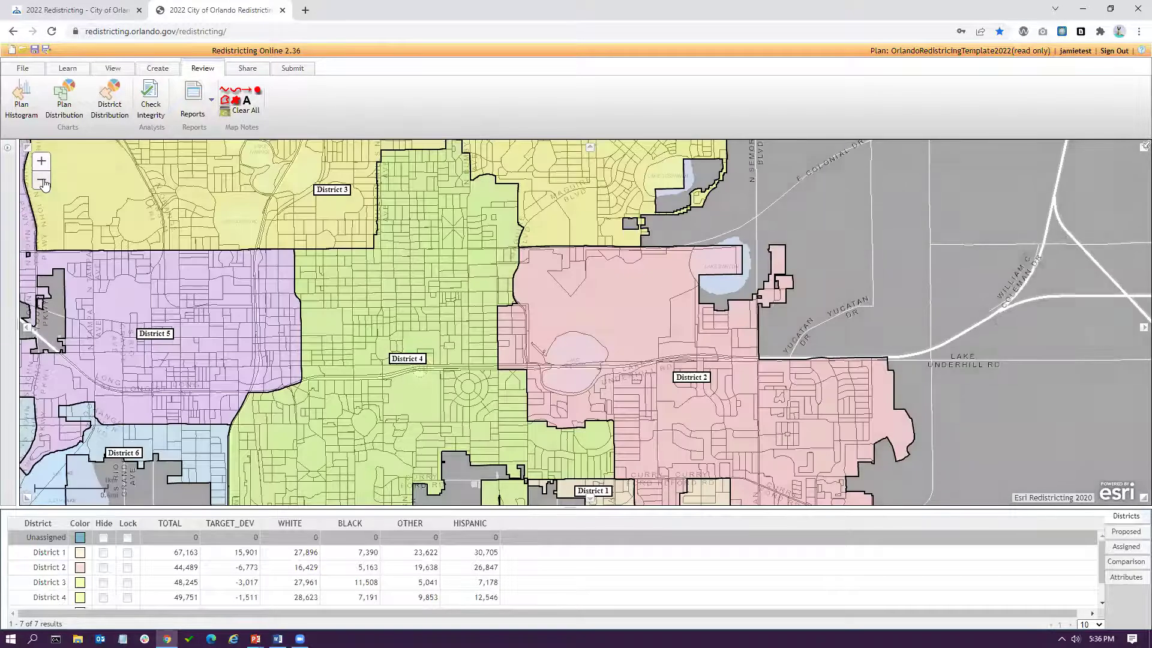
click(42, 180)
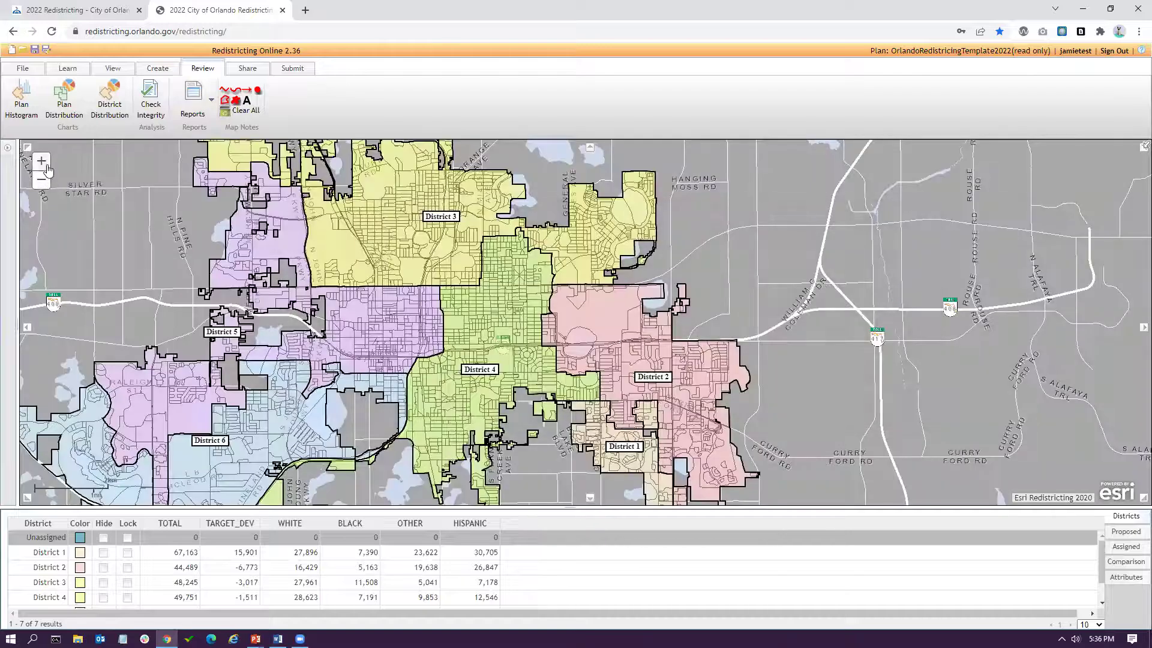
click(41, 160)
key(alt+Tab)
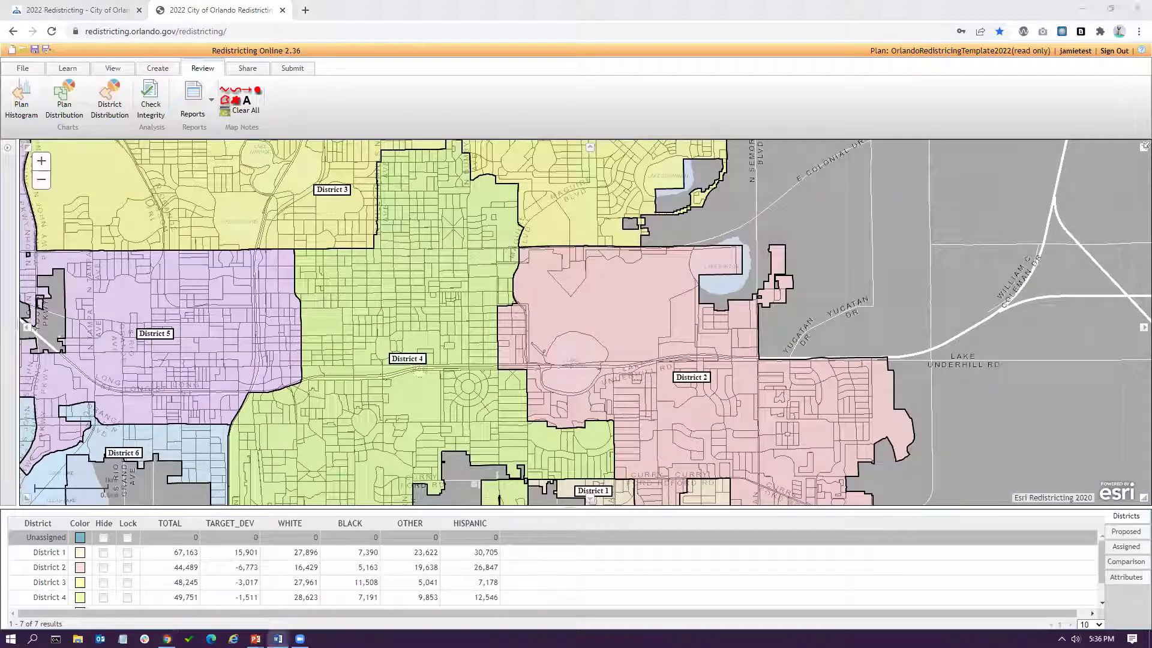
key(alt+Tab)
scroll(413, 292, up, 2)
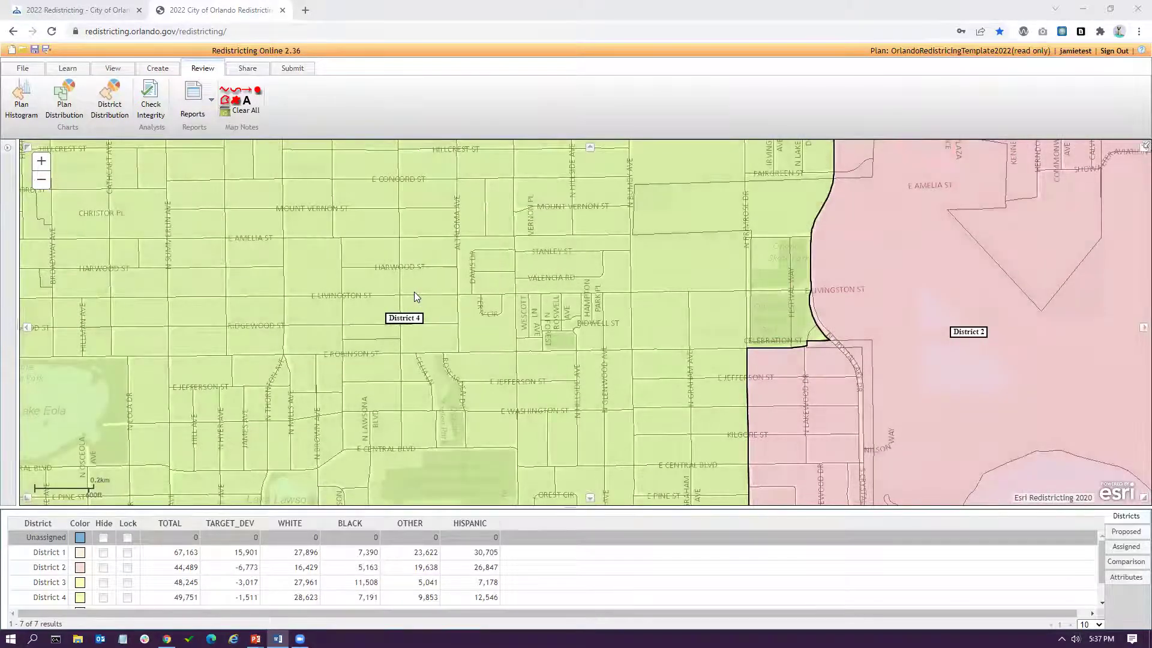
scroll(413, 291, down, 2)
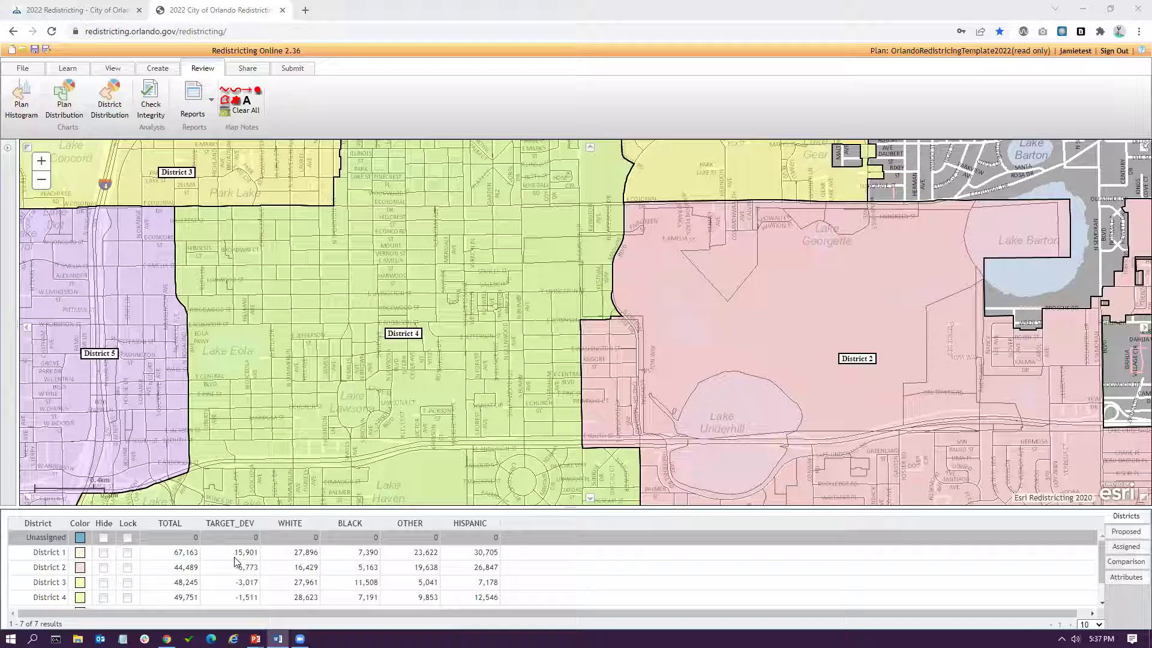
scroll(239, 574, down, 1)
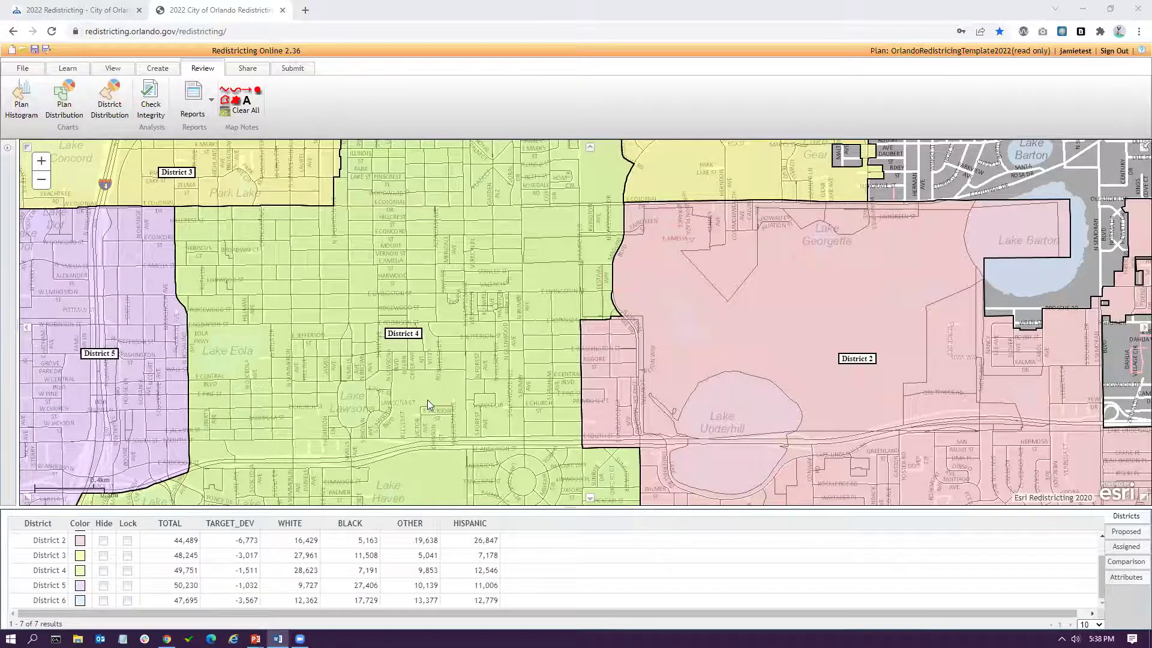
scroll(427, 400, up, 1)
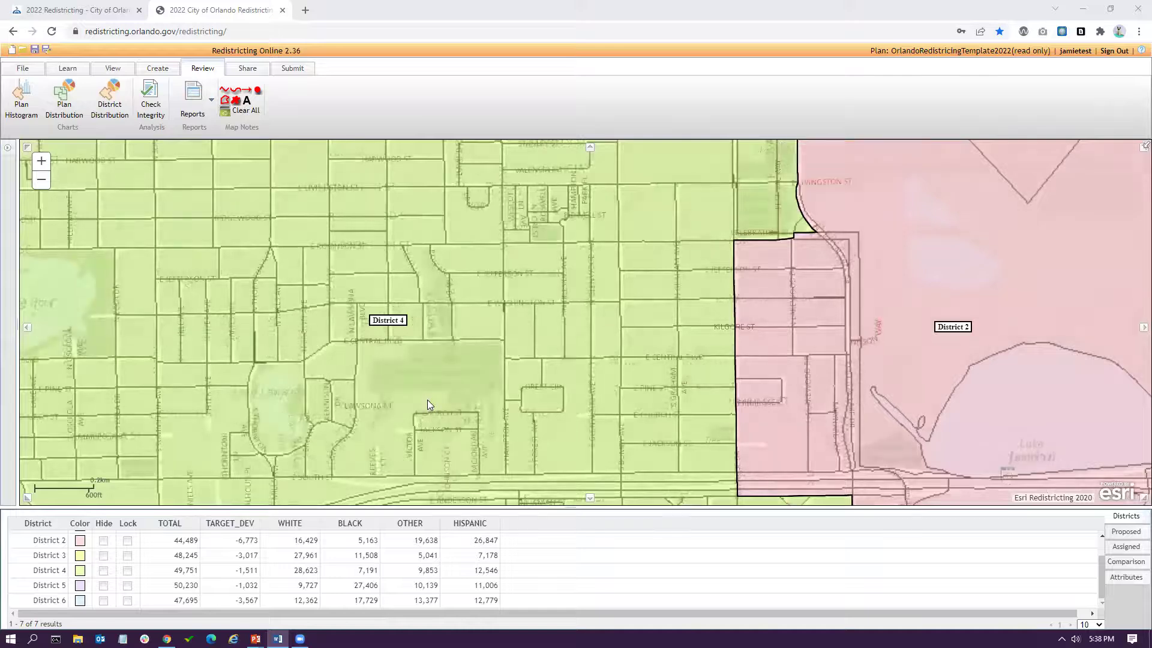
scroll(427, 400, up, 1)
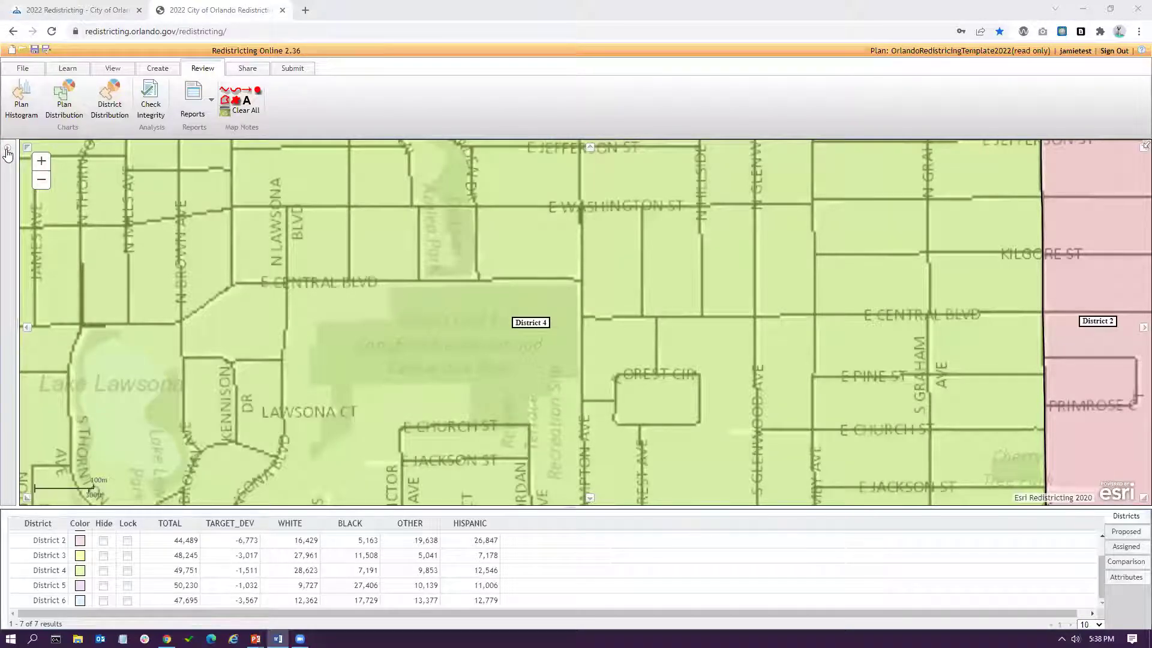
Step: Show the map's layer list and hide the Redistricting_Reference_Layers_MIL1 layer
click(7, 154)
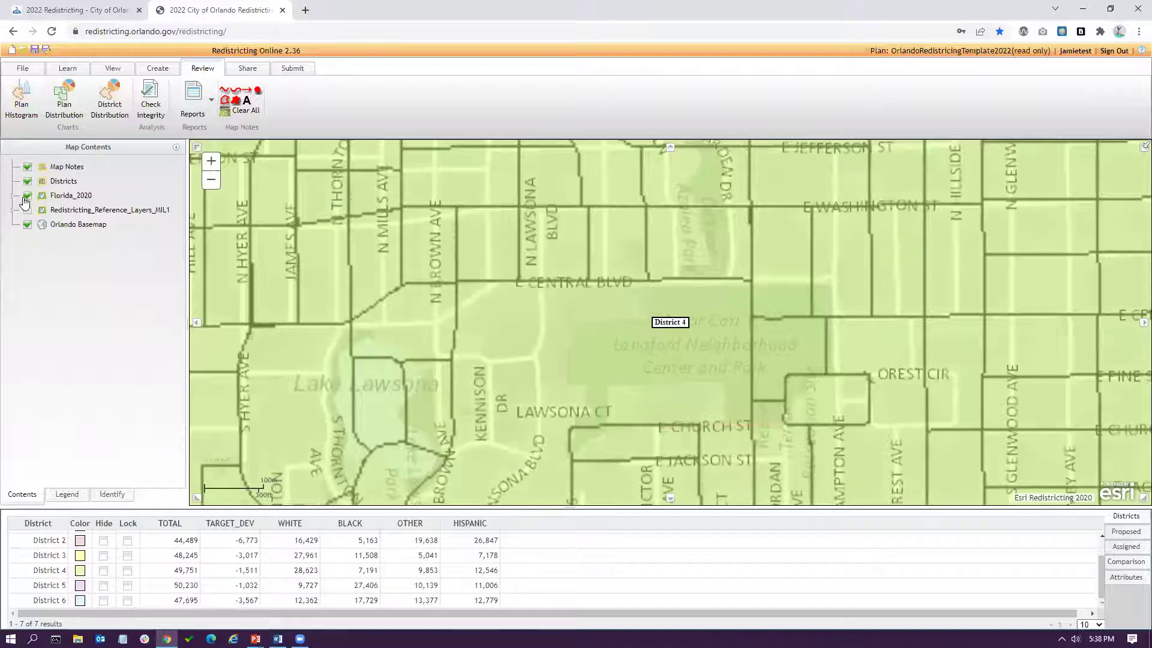
click(27, 209)
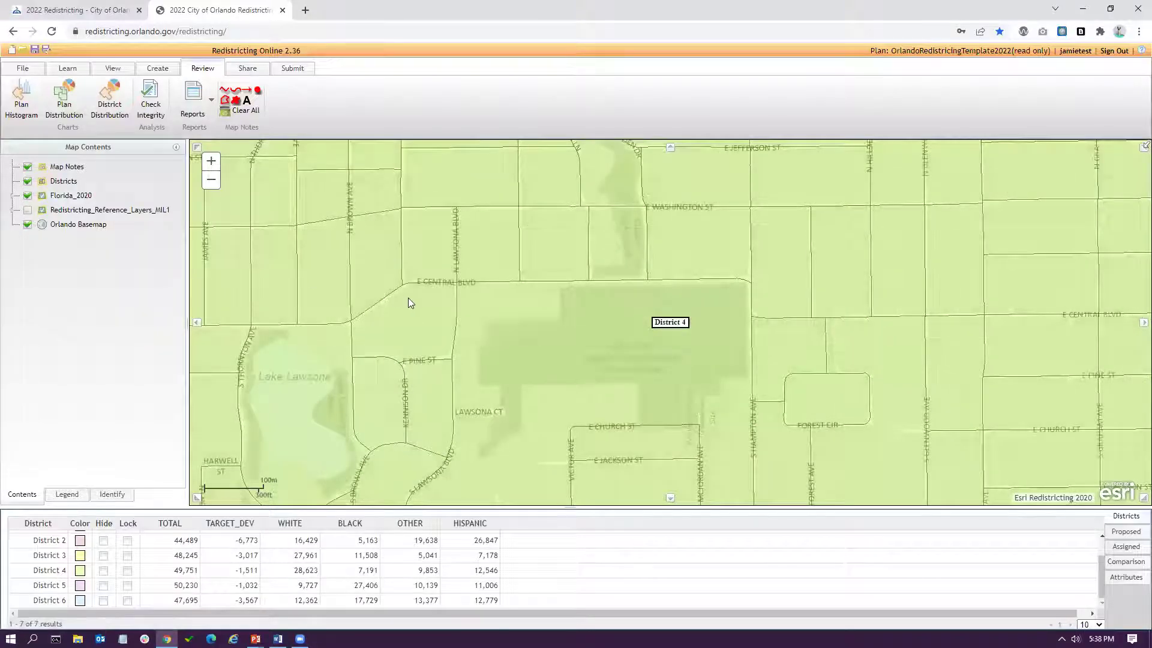
scroll(408, 298, down, 1)
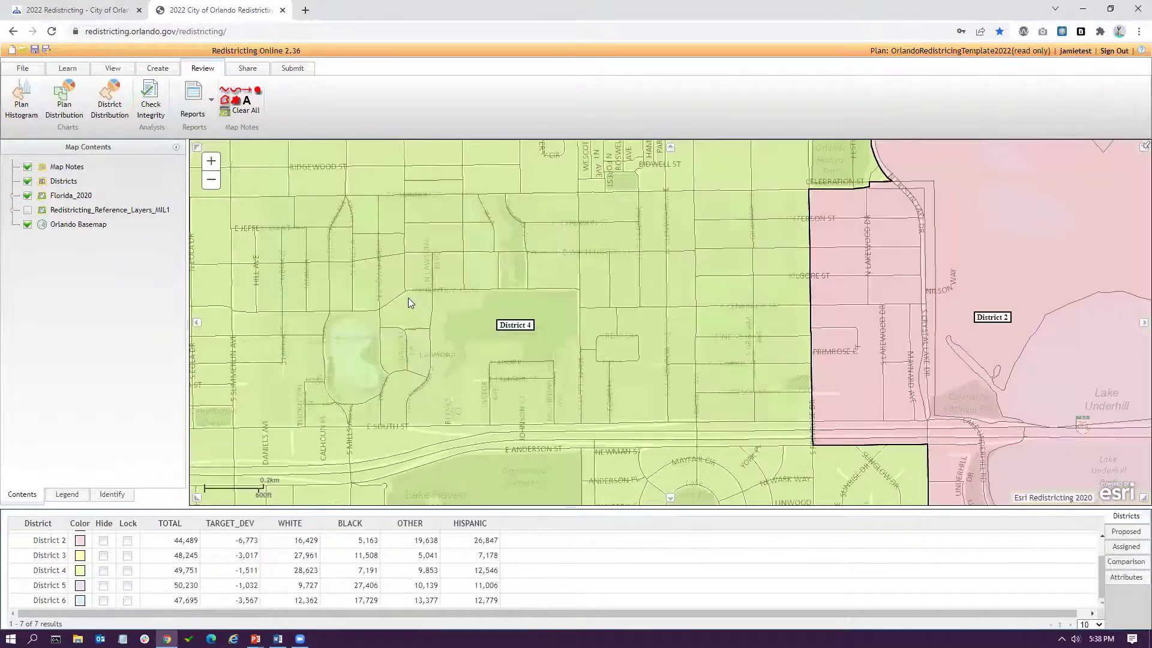
Step: Show the Redistricting_Reference_Layers_MIL1 layer again and expand it to list its sublayers
scroll(408, 302, down, 1)
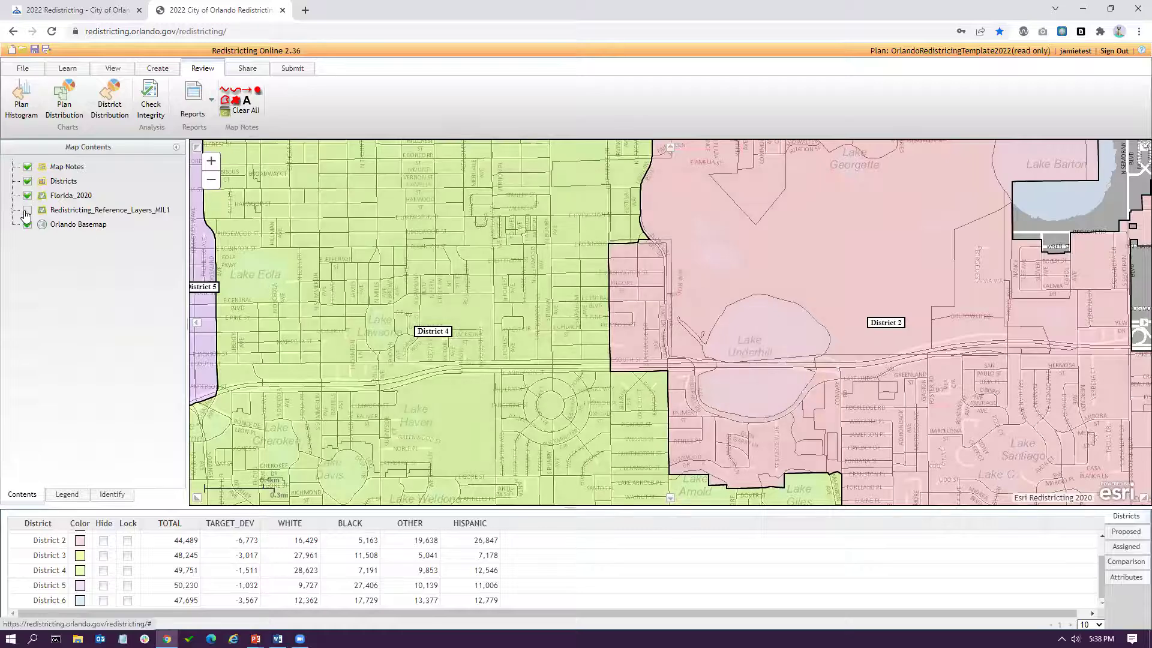
click(27, 210)
click(12, 210)
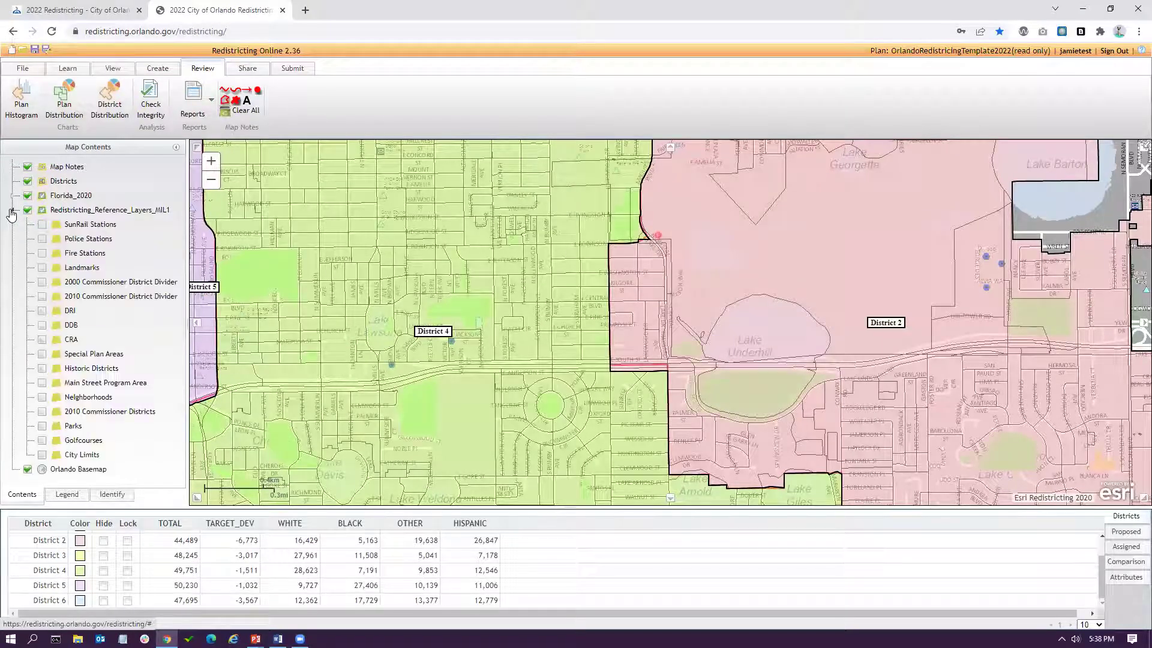
Step: Enable the SunRail Stations and Police Stations reference sublayers and hide the whole Redistricting_Reference_Layers_MIL1 group
click(42, 224)
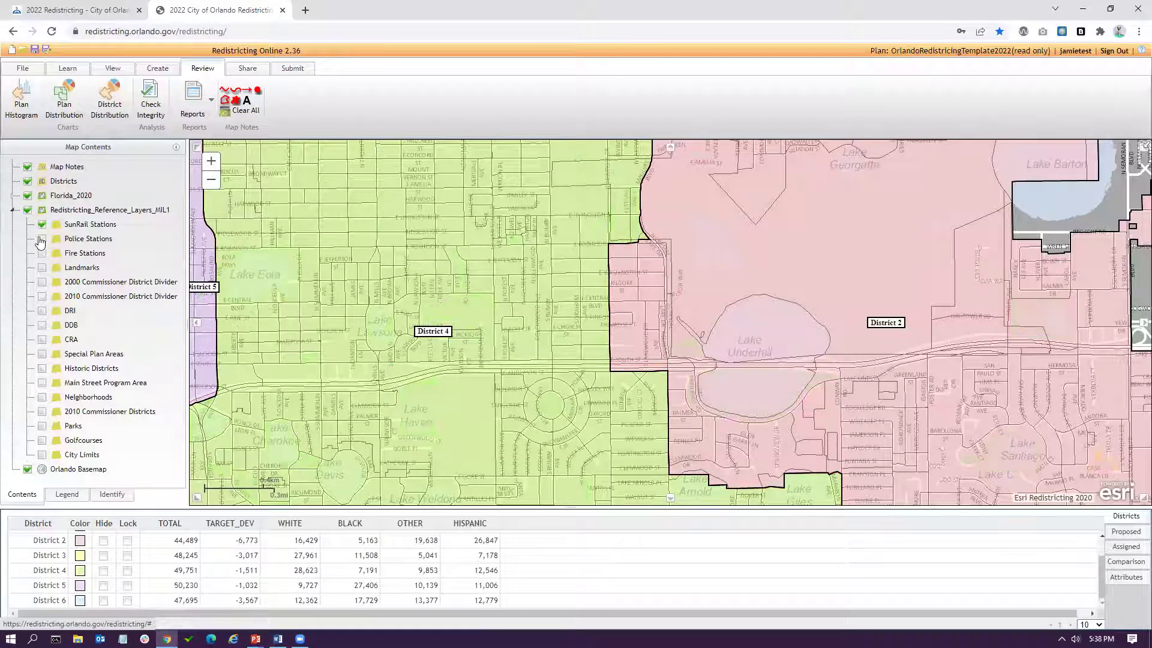
click(41, 240)
click(42, 254)
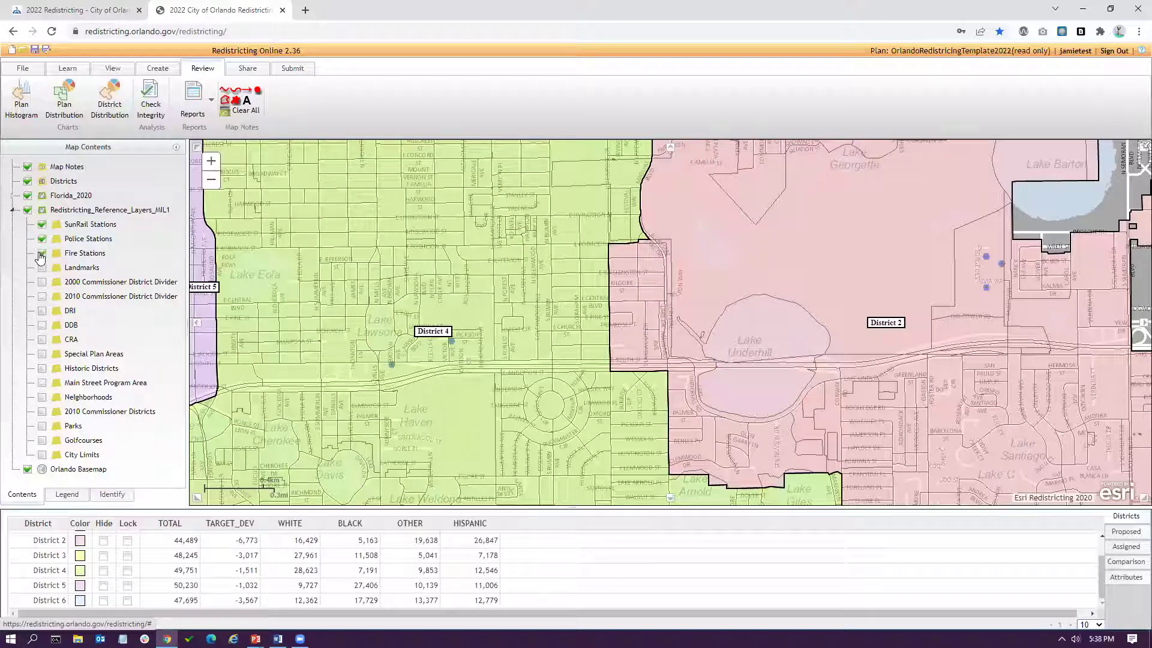
click(42, 253)
click(27, 211)
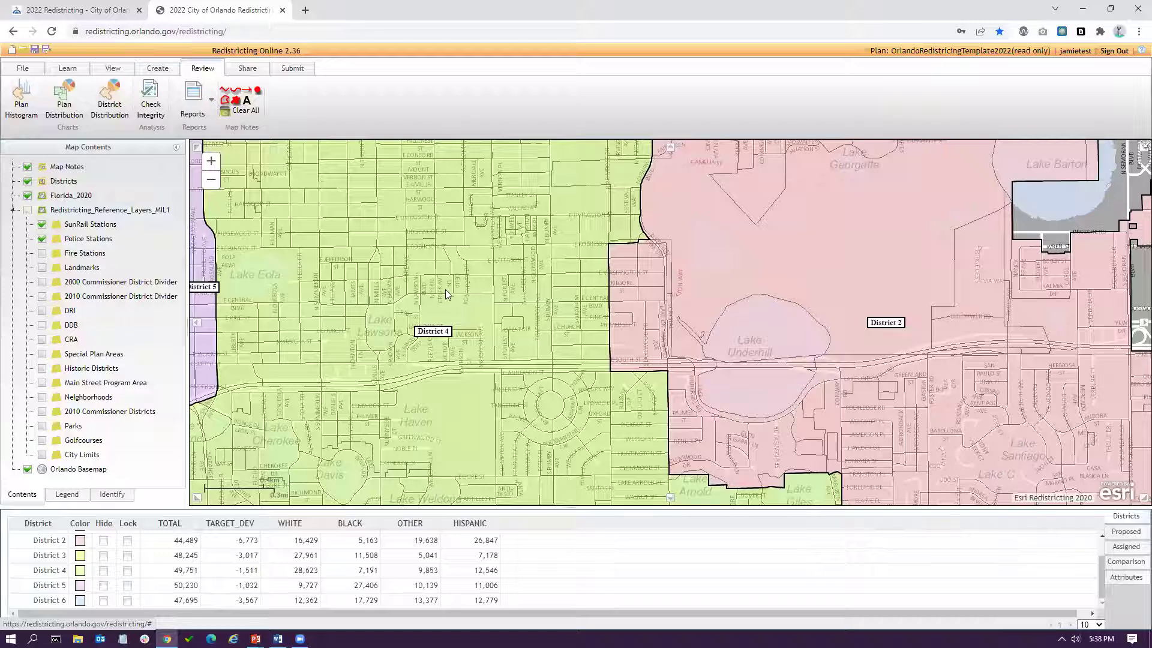
Step: Change District 5's map color to a dark purple
scroll(446, 293, down, 2)
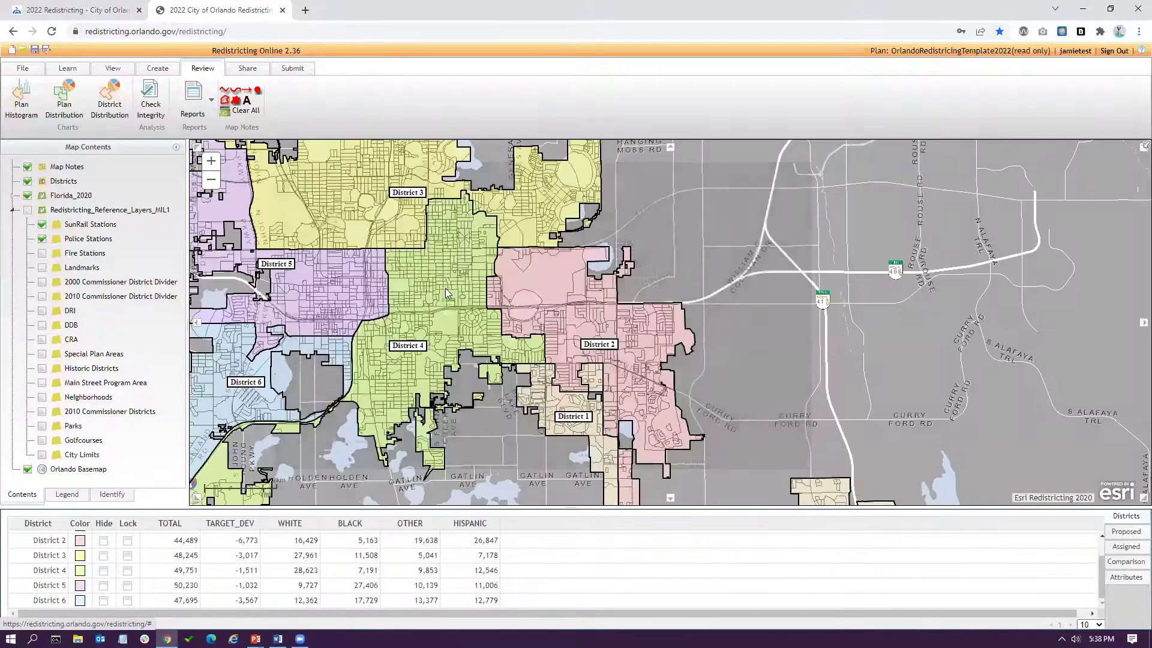
drag(697, 260, 940, 271)
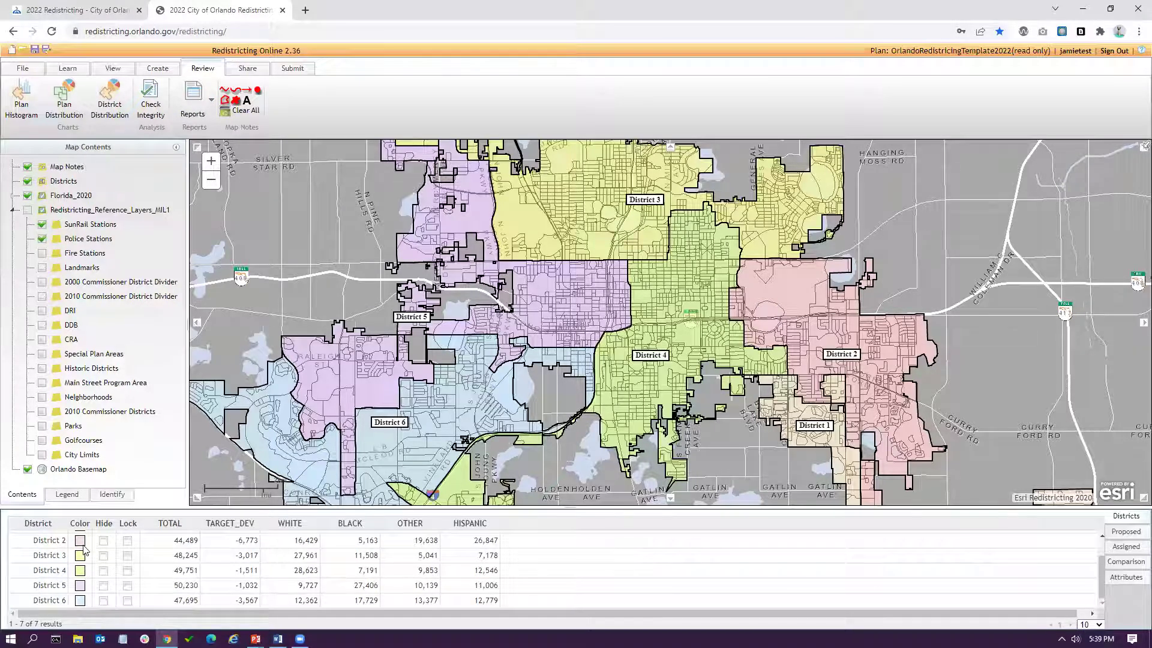
click(78, 587)
click(79, 587)
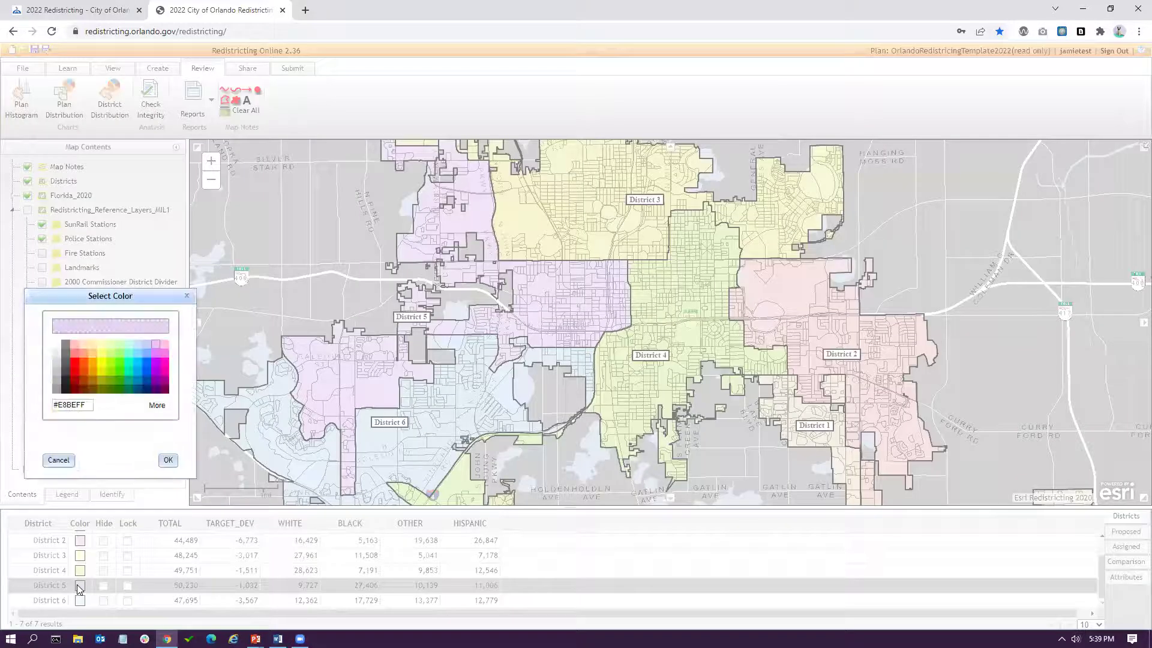
click(156, 391)
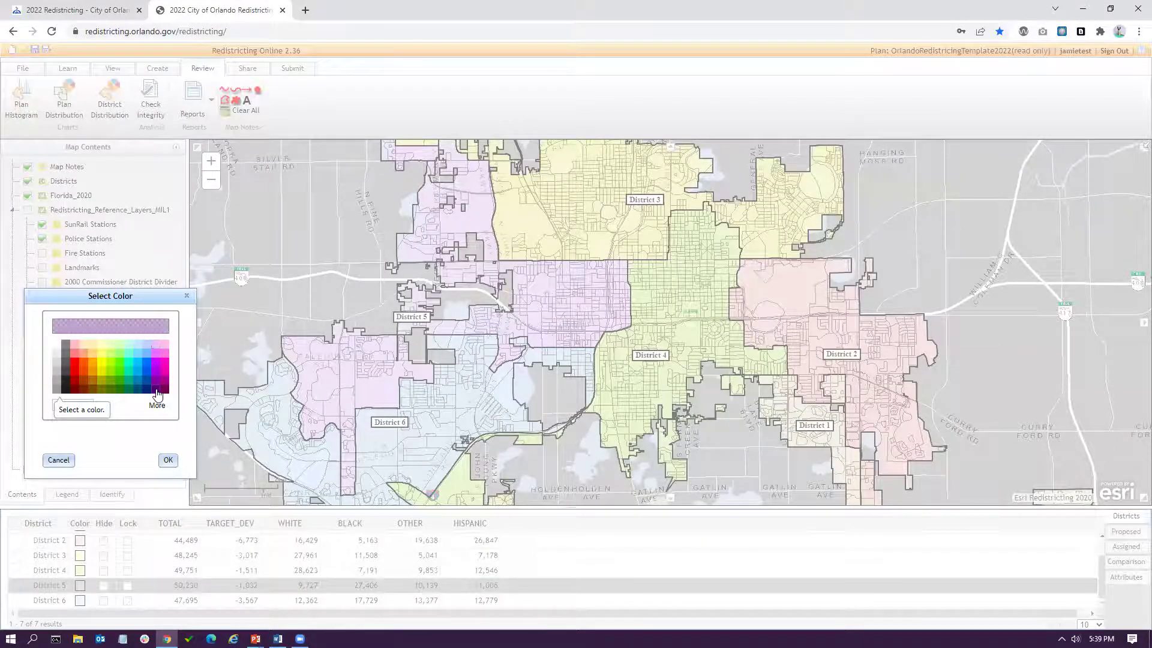
click(168, 460)
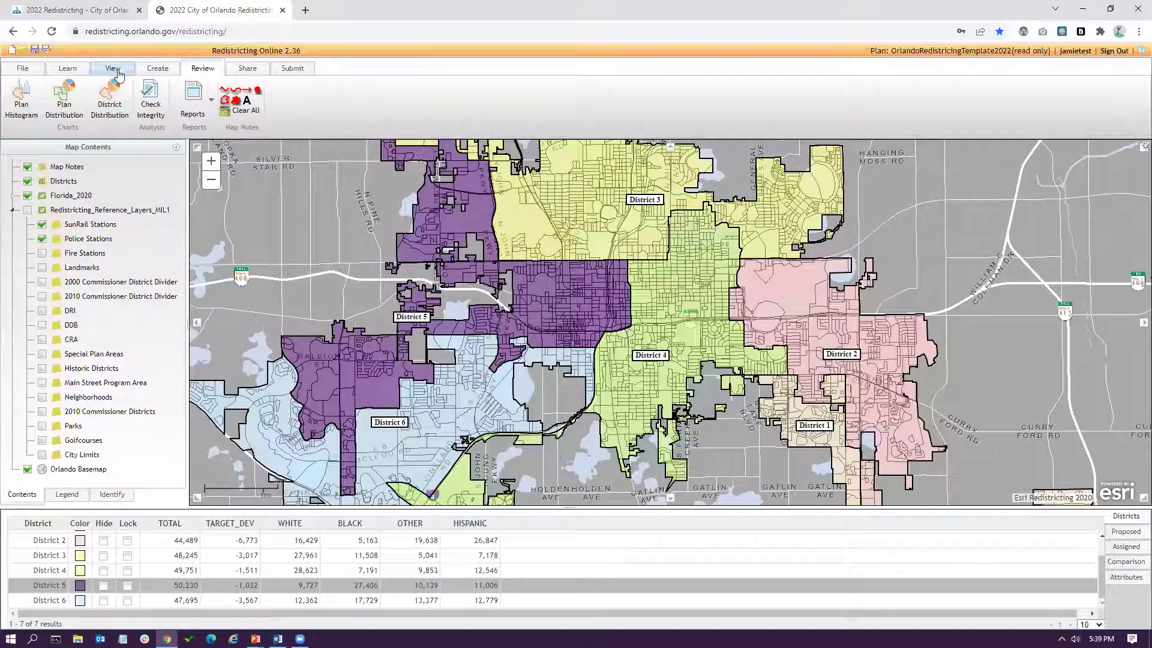
Step: Collapse the map contents and add the target values to the district data, with the District 1 row selected
click(176, 147)
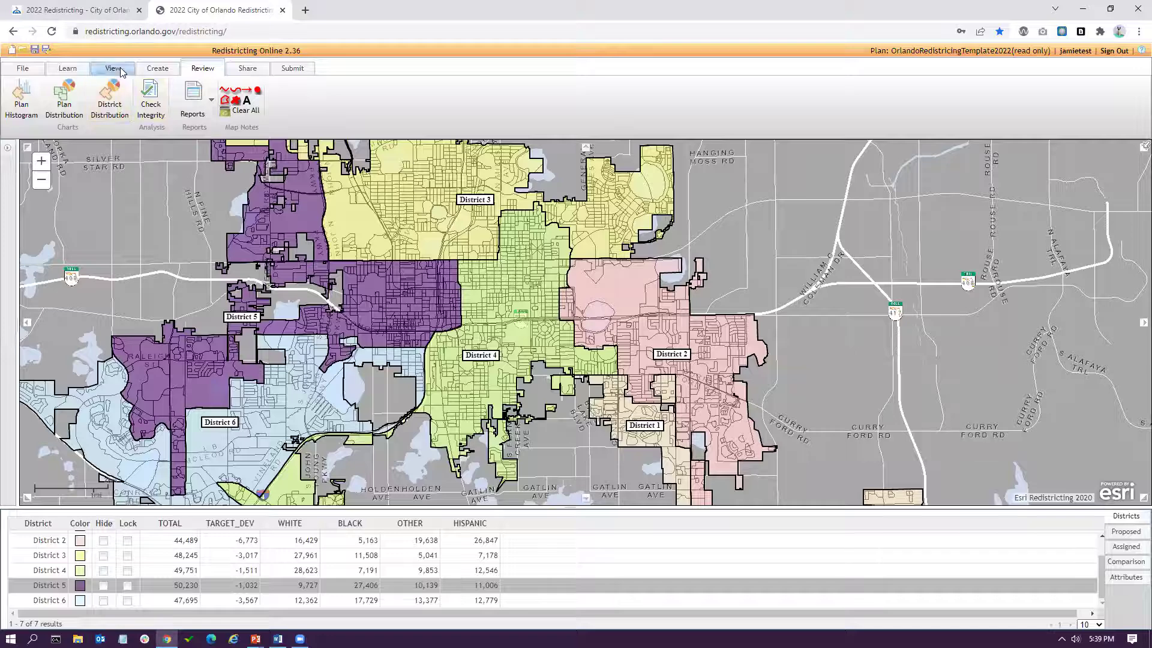
click(121, 70)
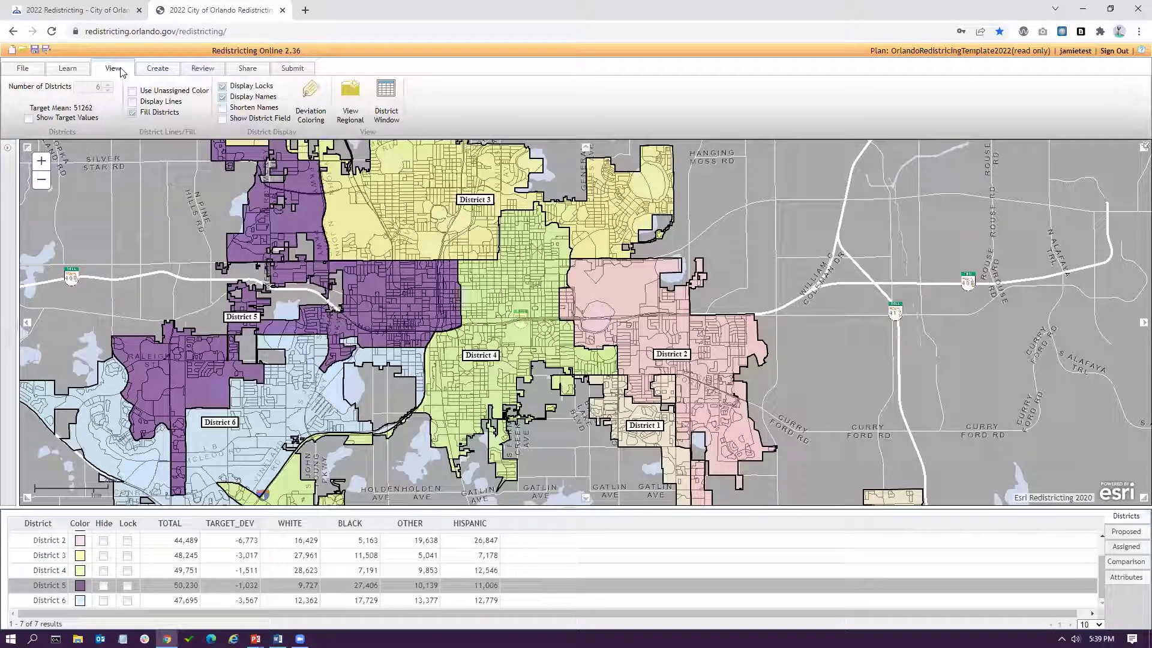
click(28, 122)
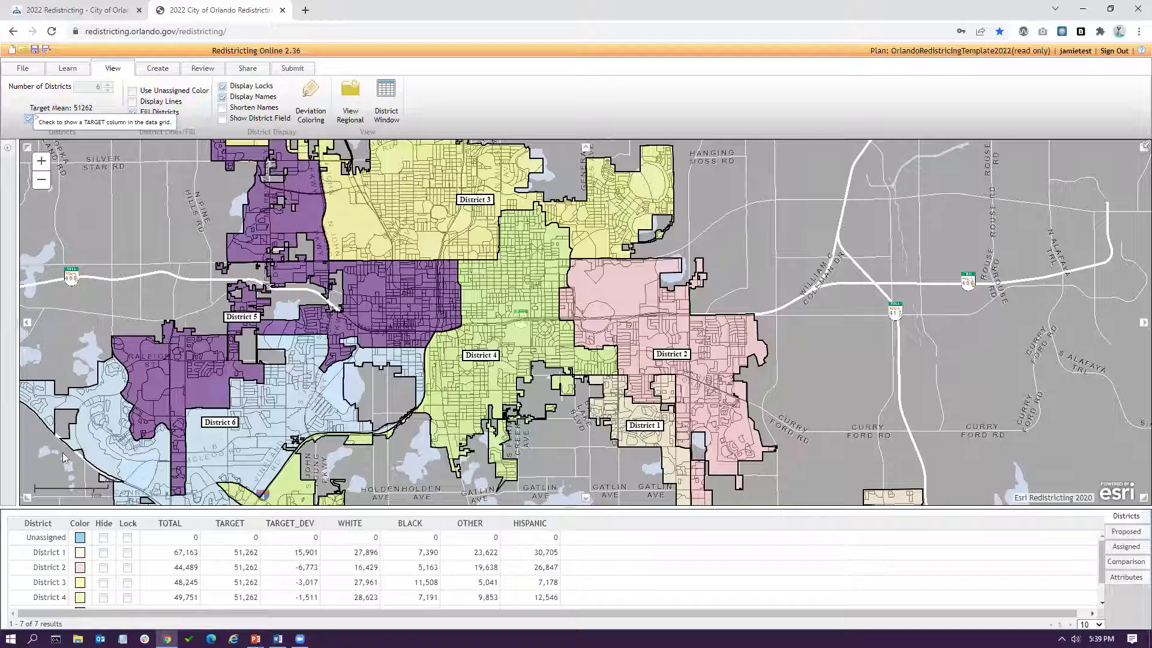
click(238, 555)
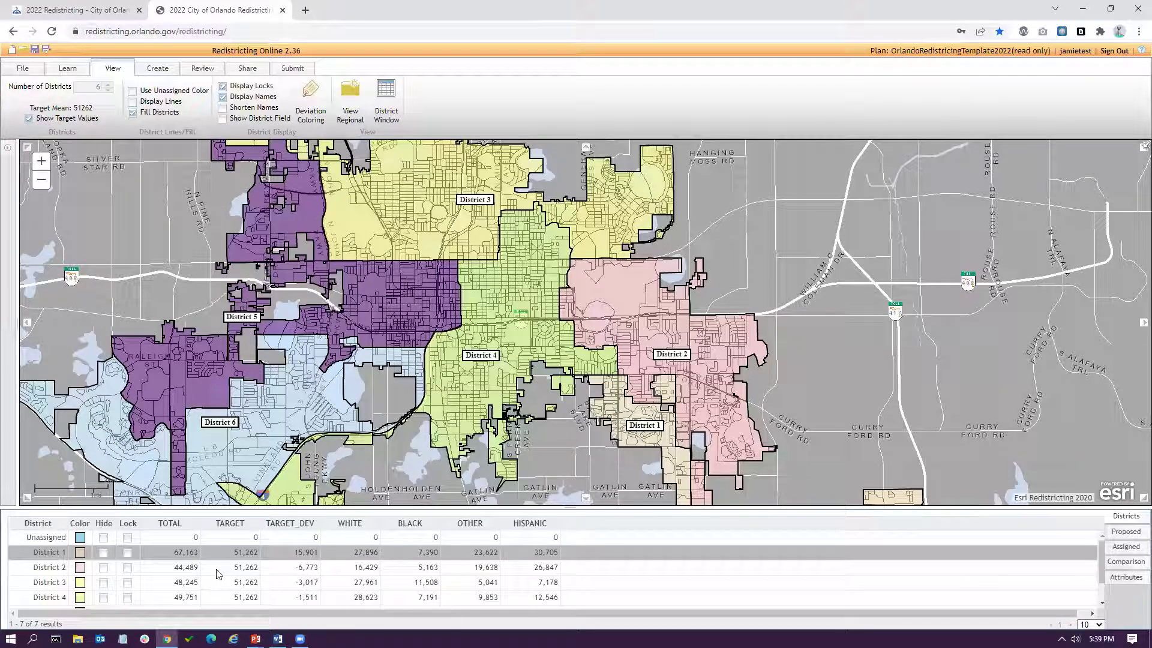
Step: Display the districts as colored outlines, and switch them back to filled areas
click(132, 102)
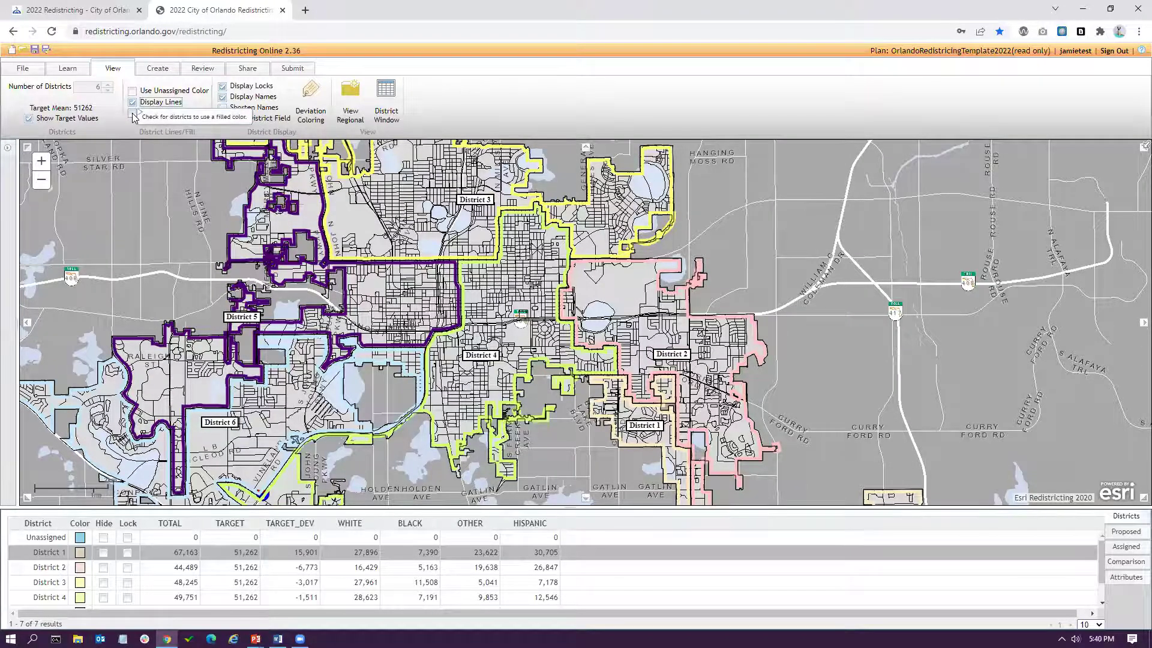
click(133, 113)
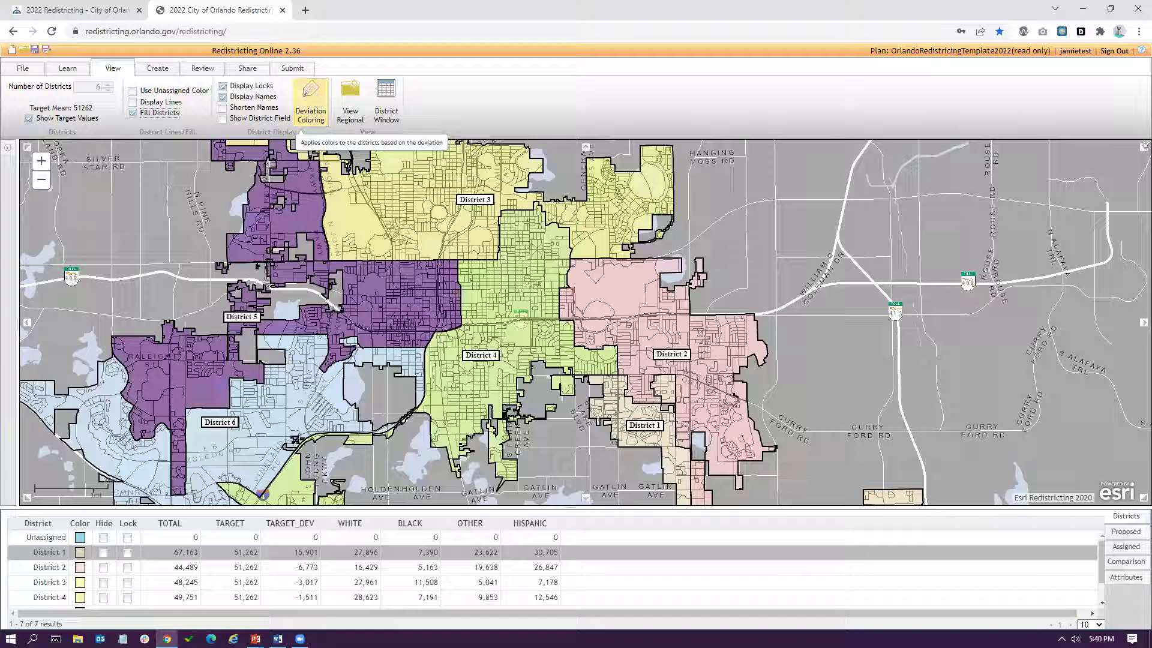
click(277, 639)
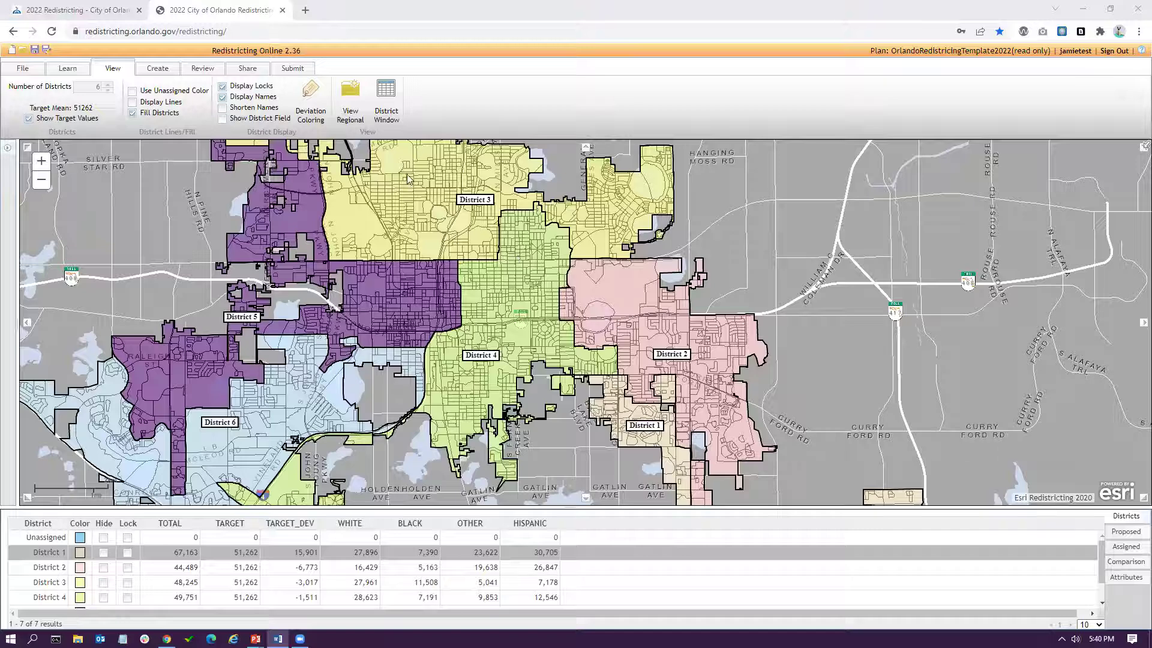
Step: Color the district labels by deviation, with green for above and red for below
click(312, 102)
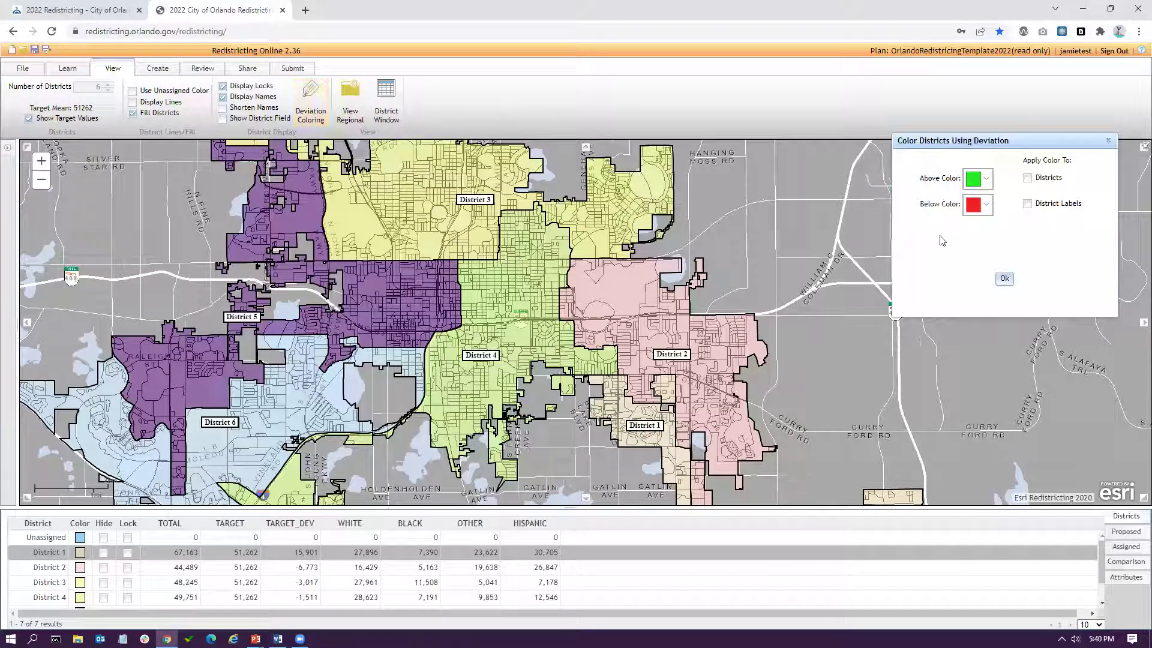
click(1028, 204)
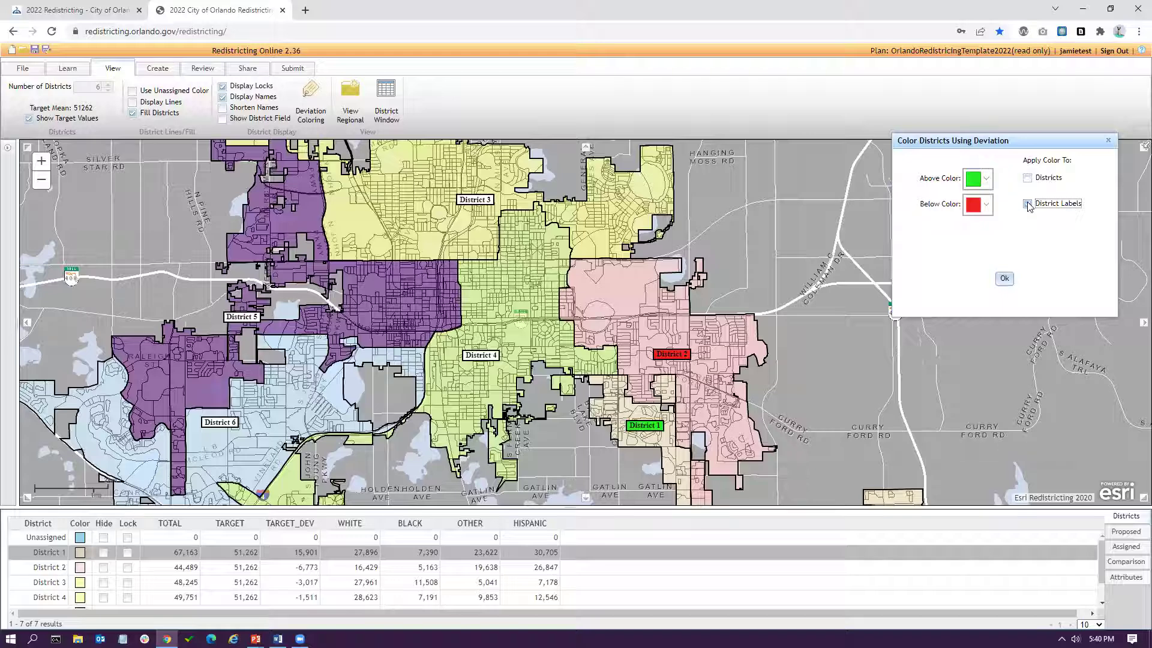
click(1027, 204)
click(1007, 279)
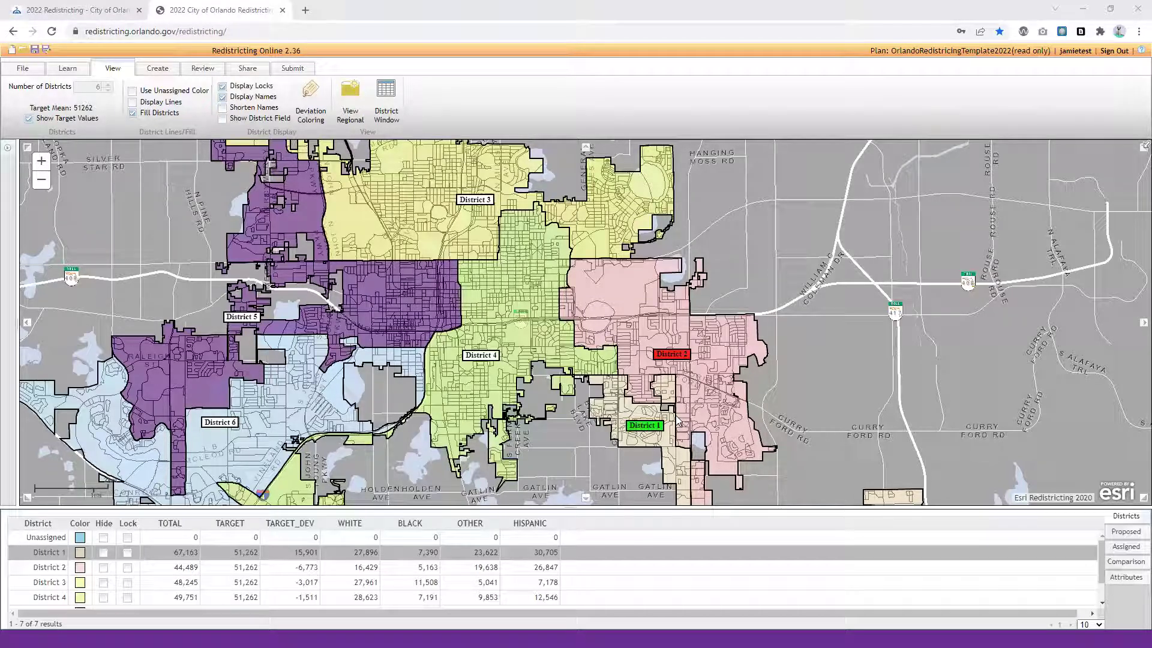
Step: Save a copy of the template plan as "Test 6" with the description "test 6"
click(33, 73)
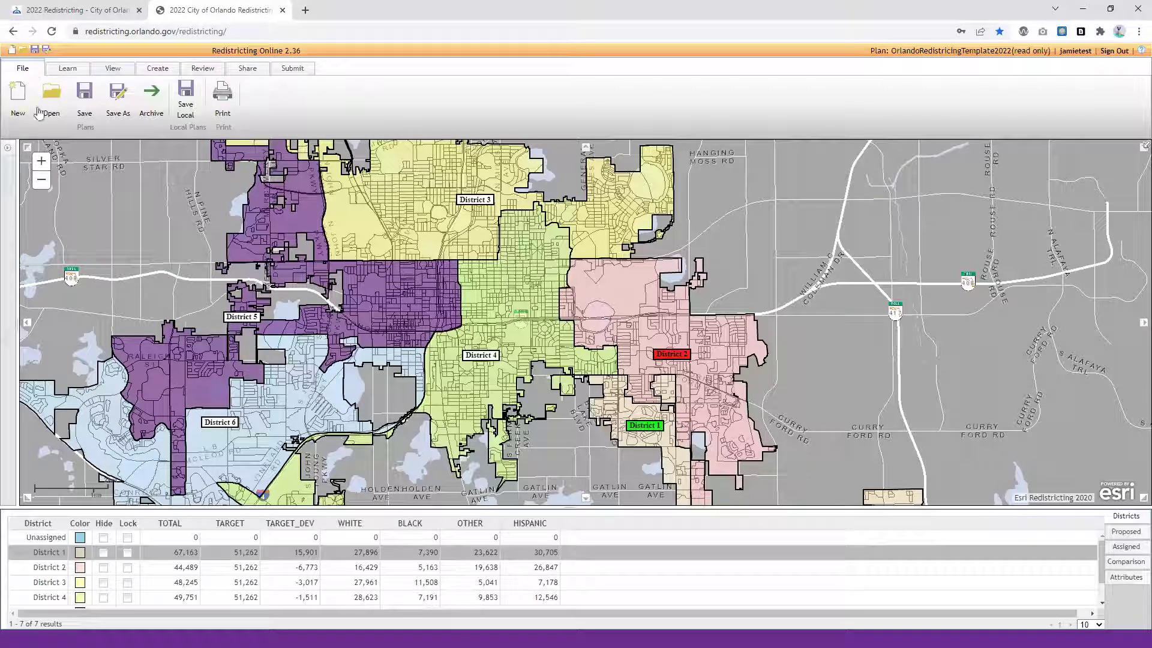
click(119, 101)
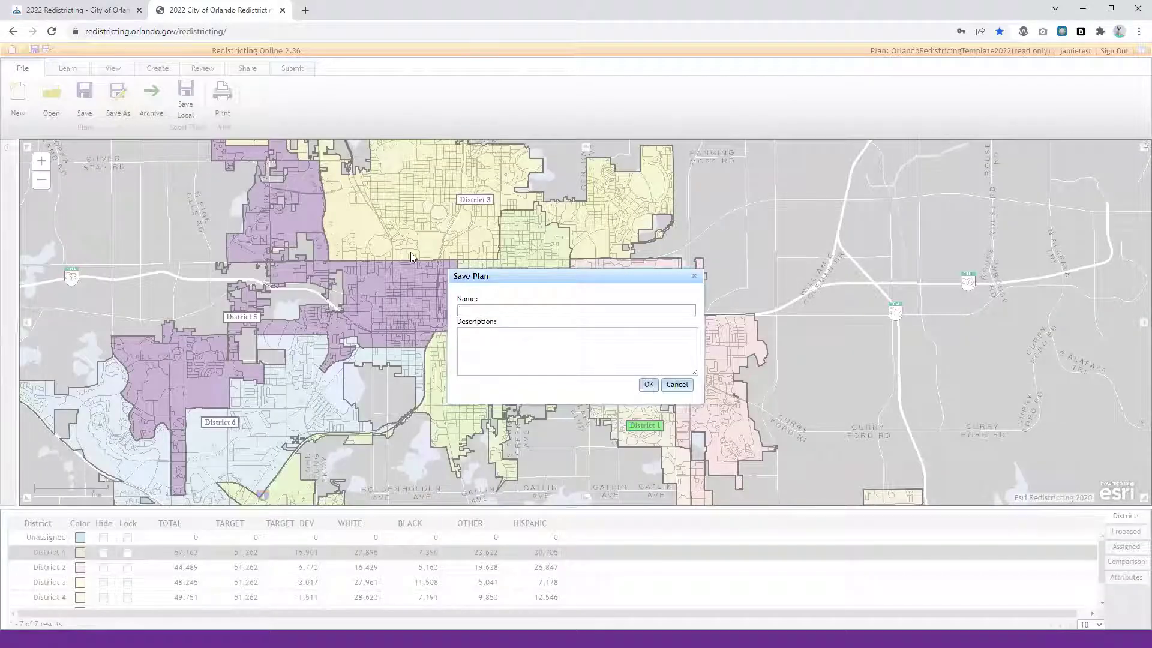
text(Test 6)
key(Tab)
text(test 6)
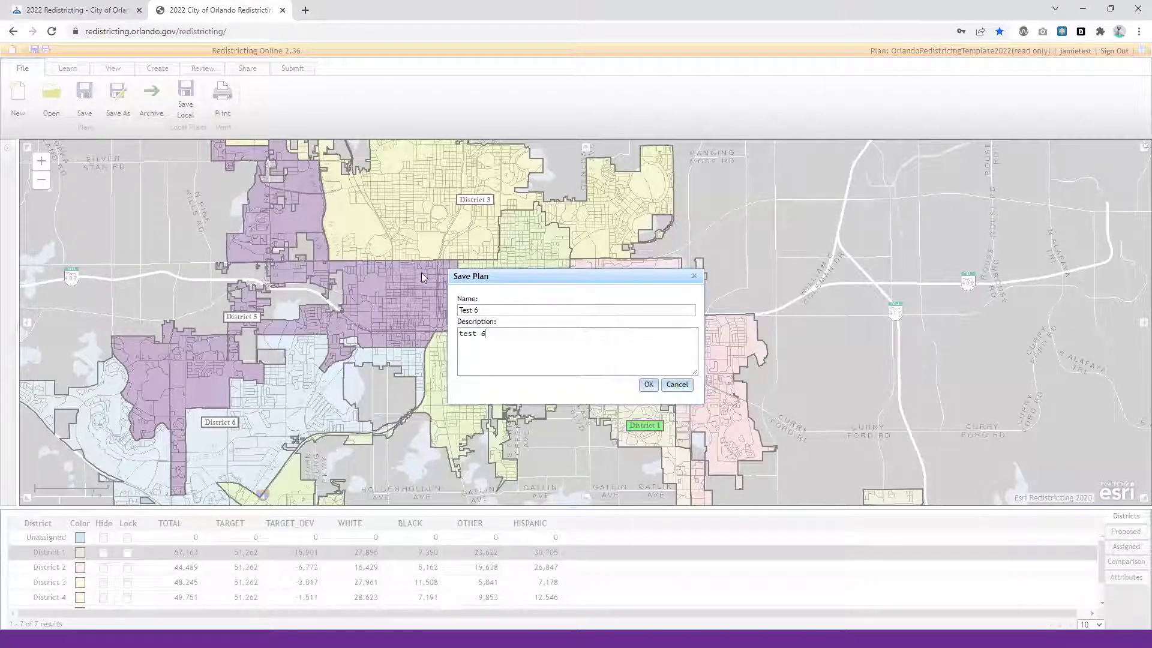
click(649, 386)
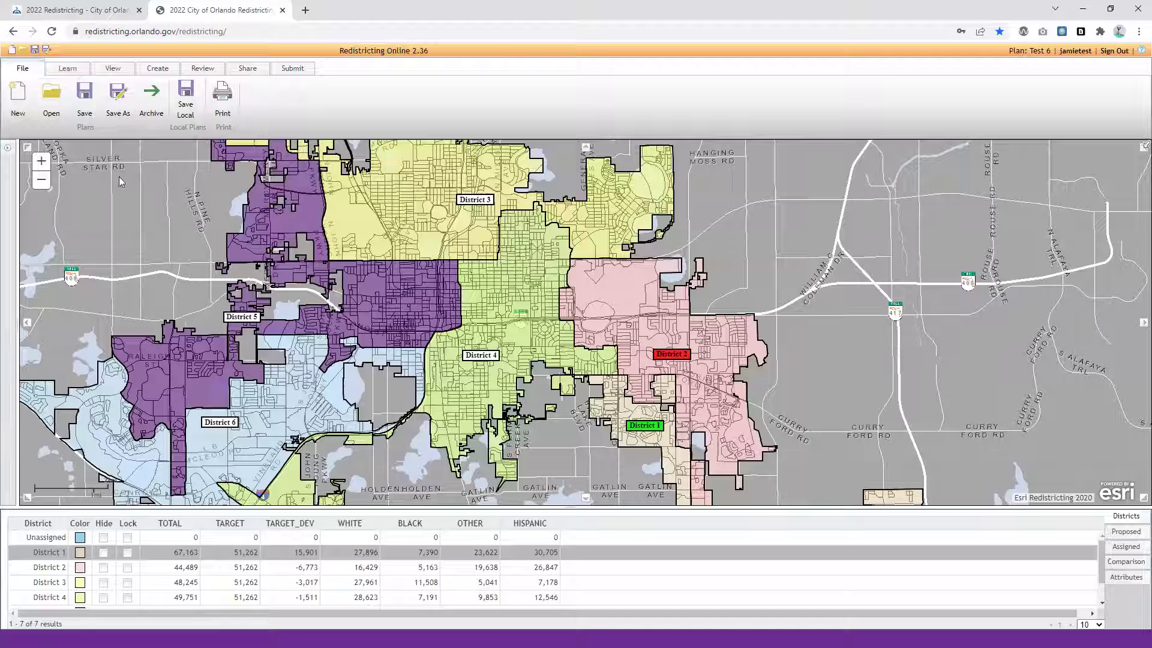
Step: Look over the list of saved plans and the option for opening a local plan, without opening any
click(52, 97)
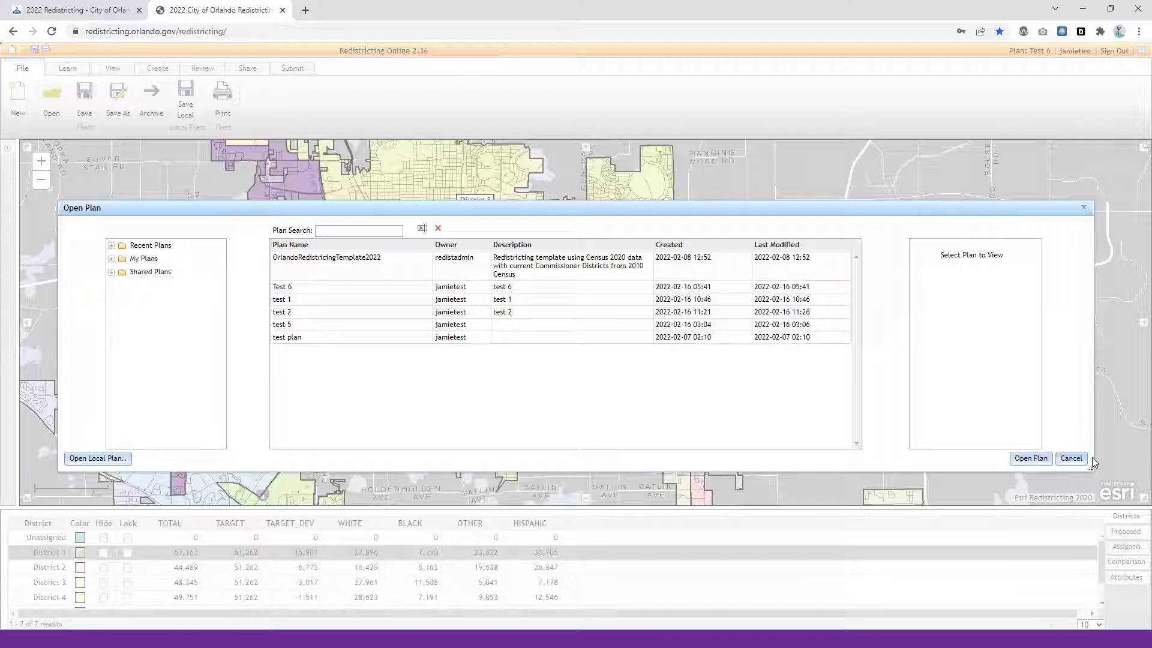
click(1071, 458)
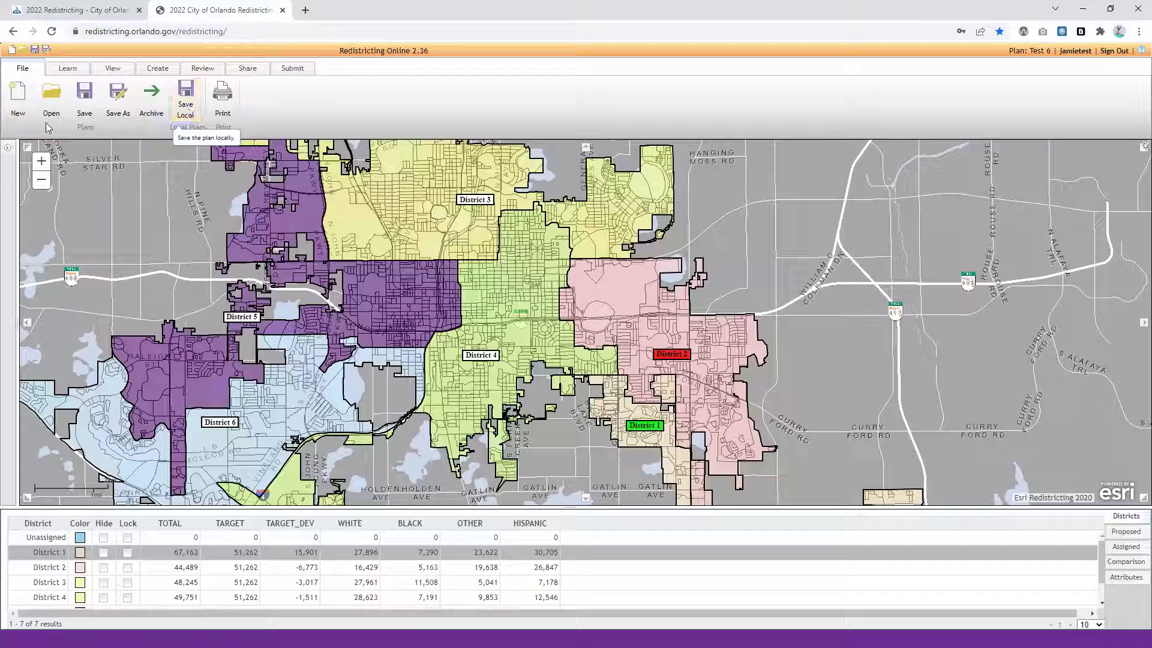
click(44, 95)
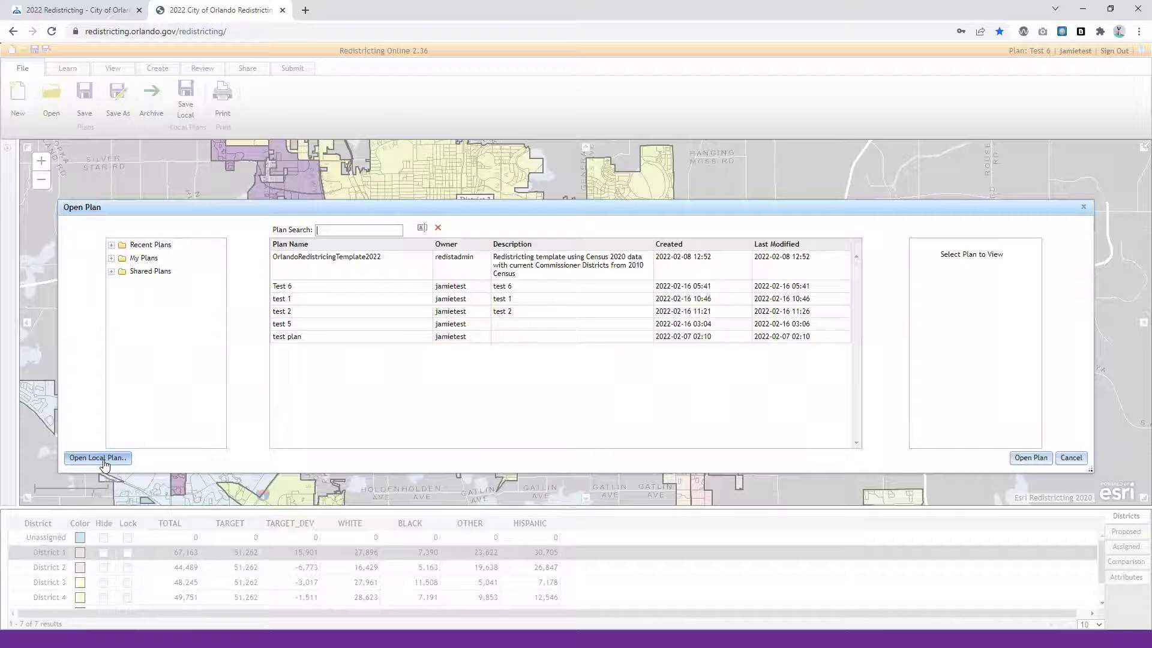
click(1071, 459)
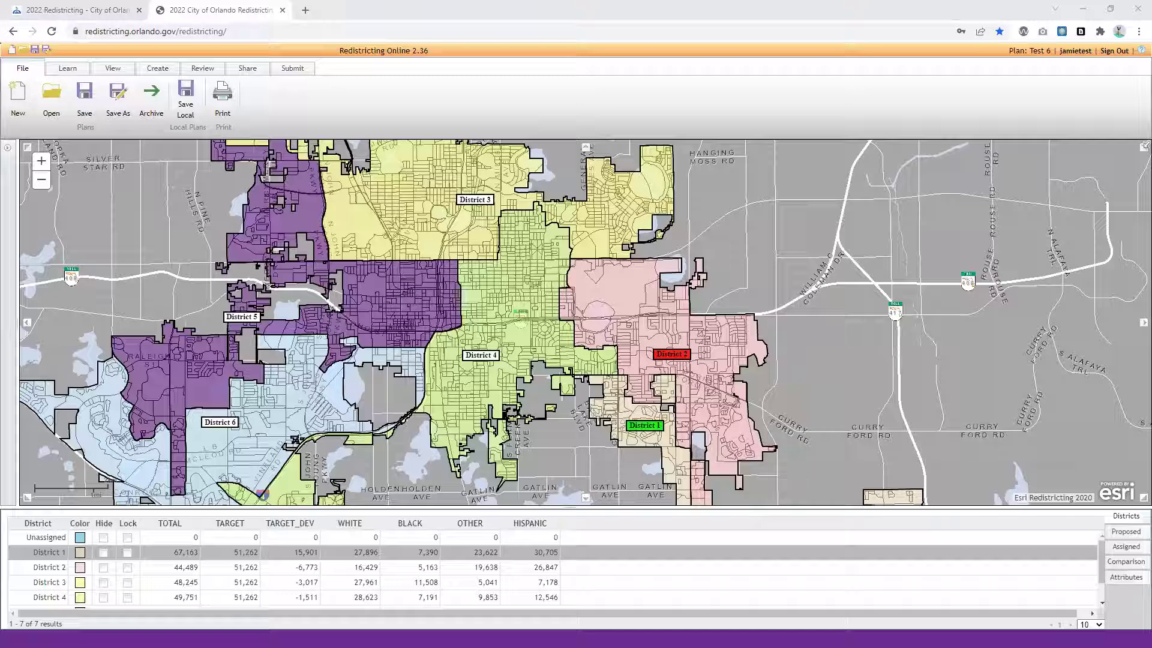
Step: Bring up the plan creation tools and examine Districts 5 and 3 with the zoom tools at several map scales
click(294, 108)
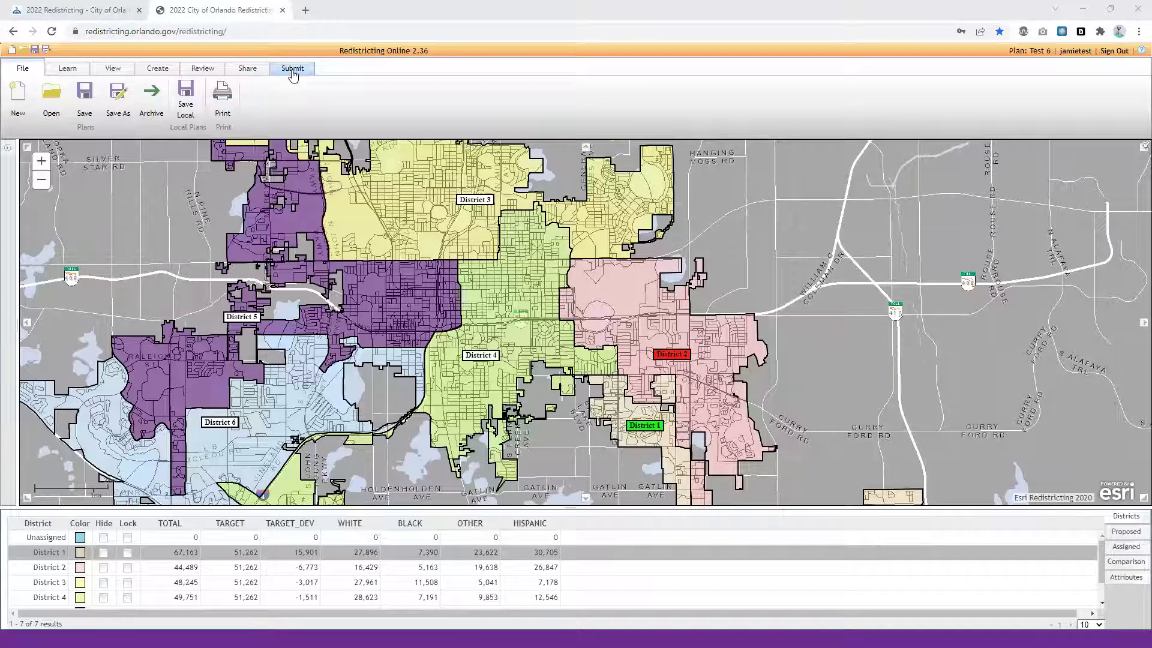
click(158, 68)
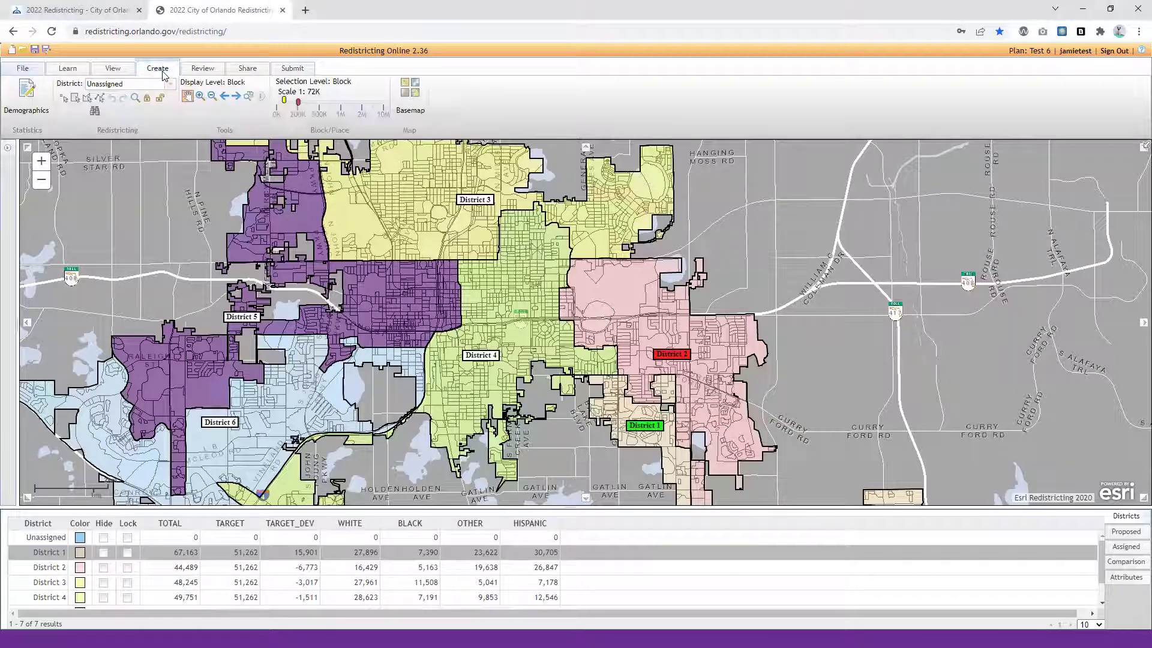
click(206, 96)
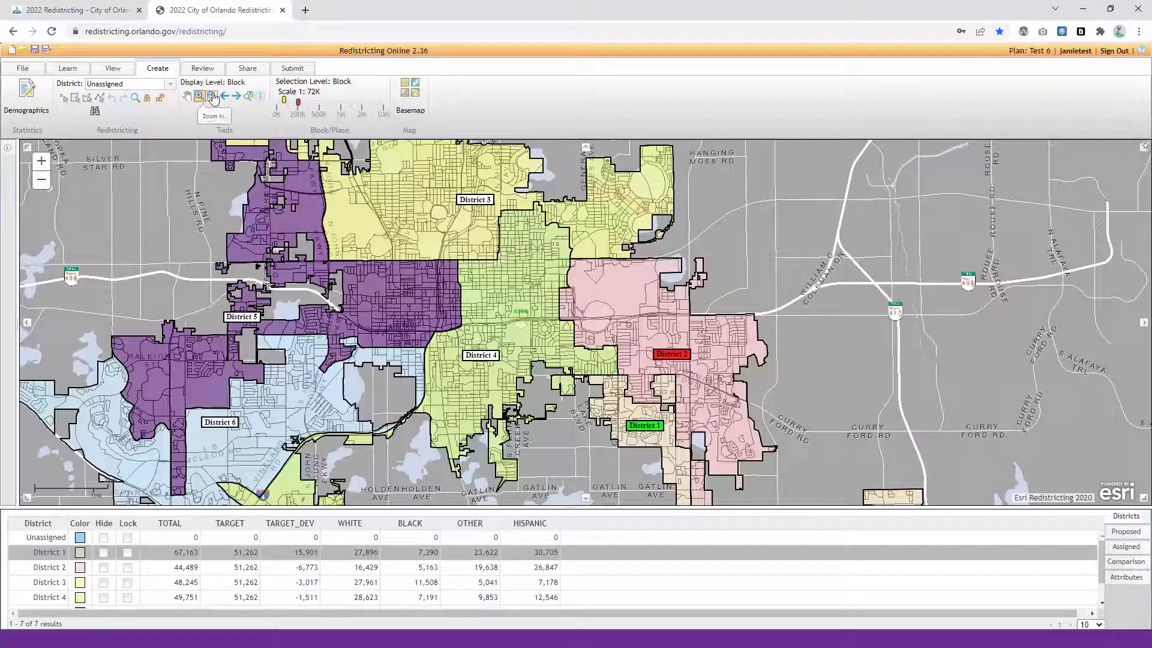
click(356, 255)
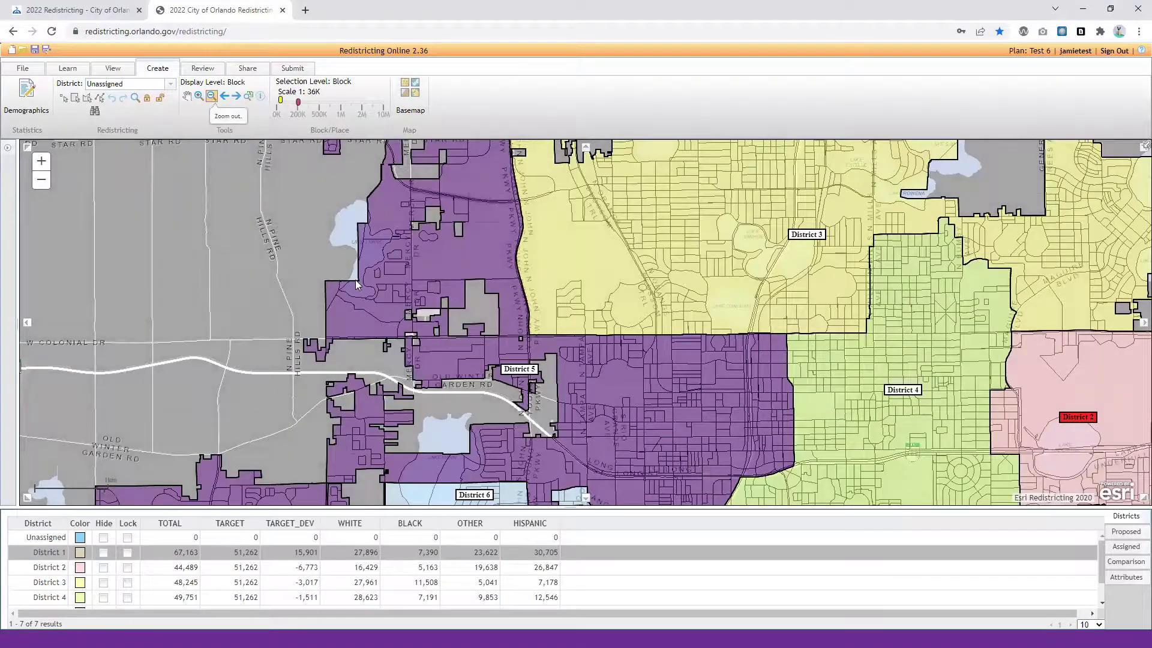
scroll(355, 280, down, 1)
click(196, 97)
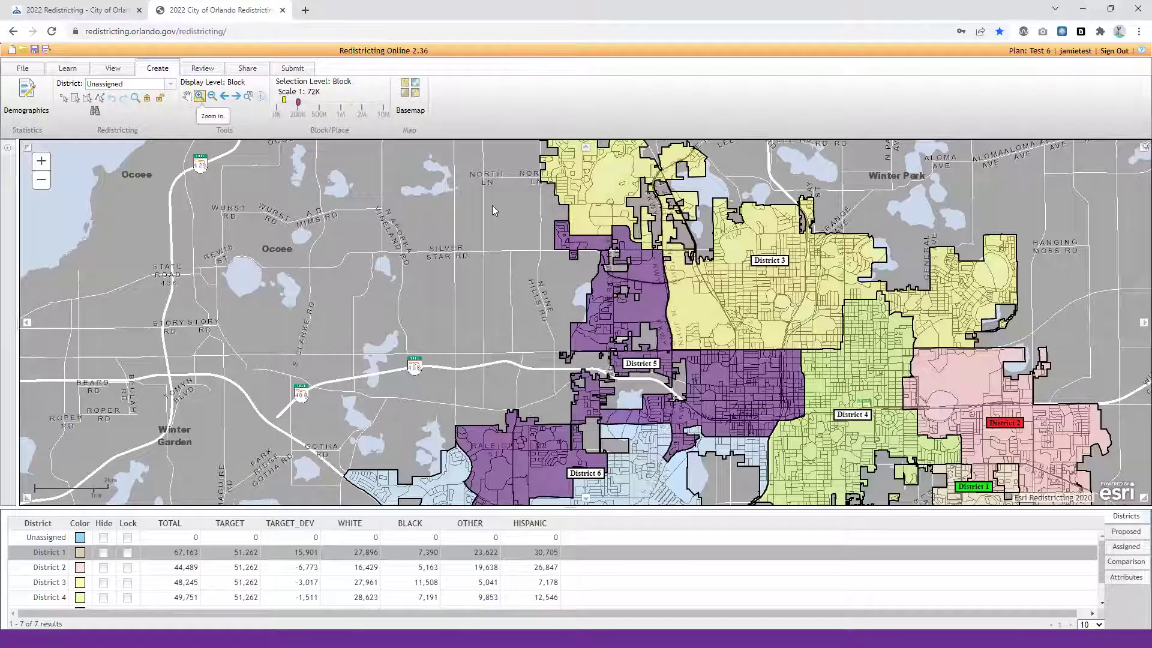
drag(606, 256, 731, 324)
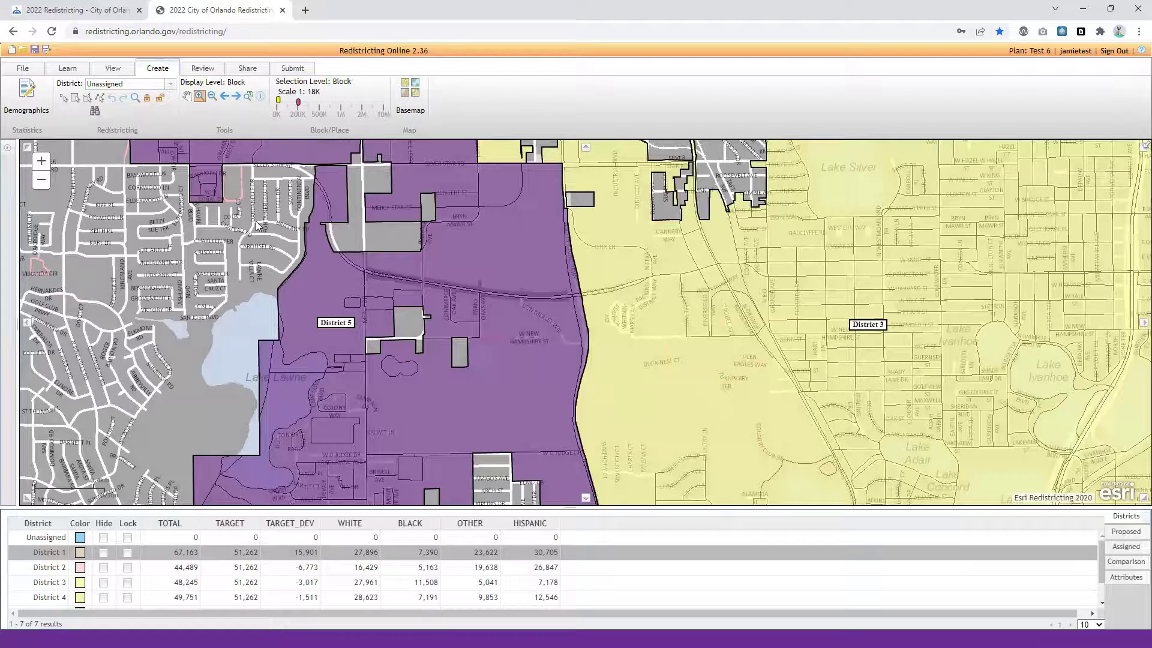
scroll(256, 225, down, 2)
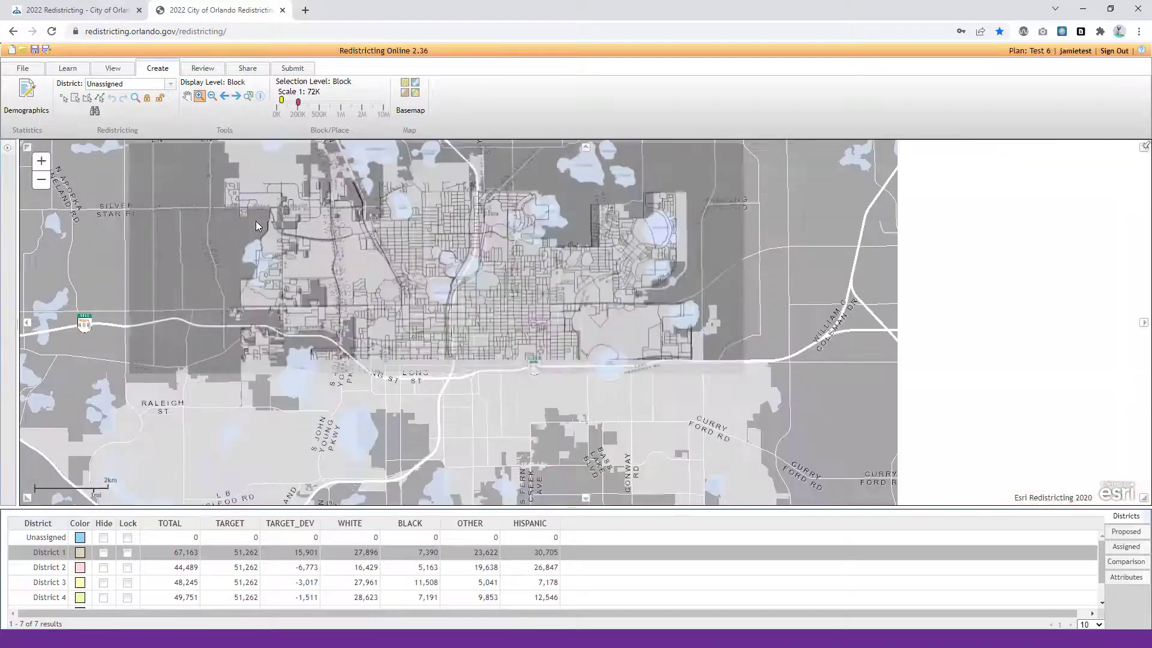
Step: Examine the districts by shifting the map with the Pan tool and viewing the blocks around District 4 at closer scales
scroll(255, 225, down, 1)
scroll(257, 225, up, 1)
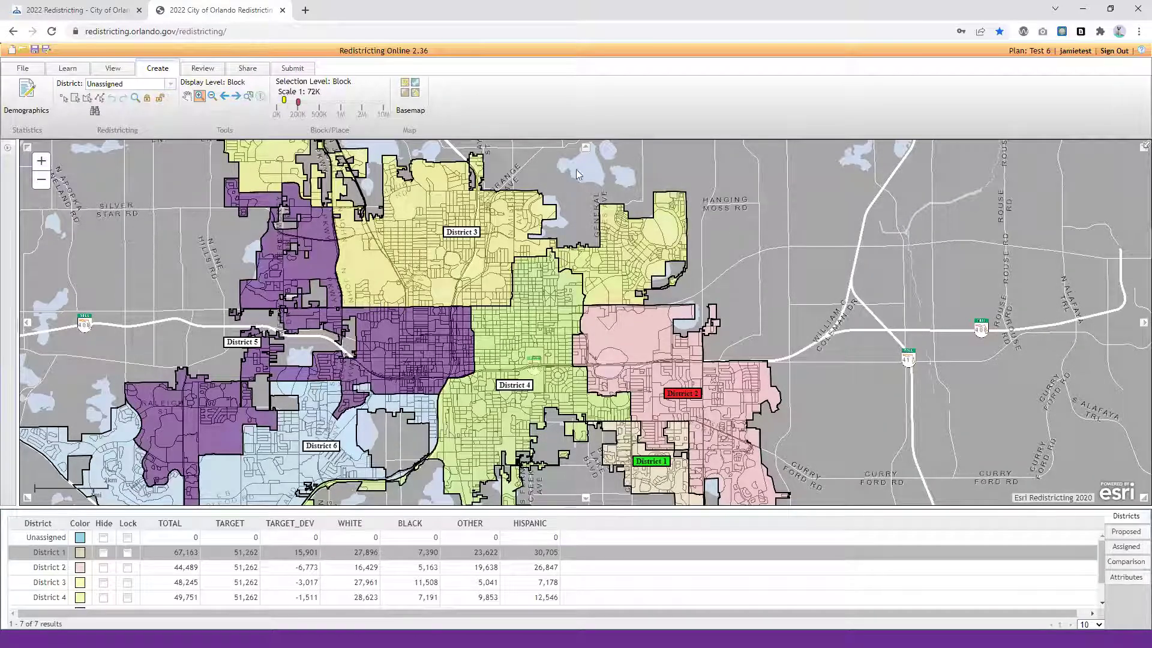
click(186, 98)
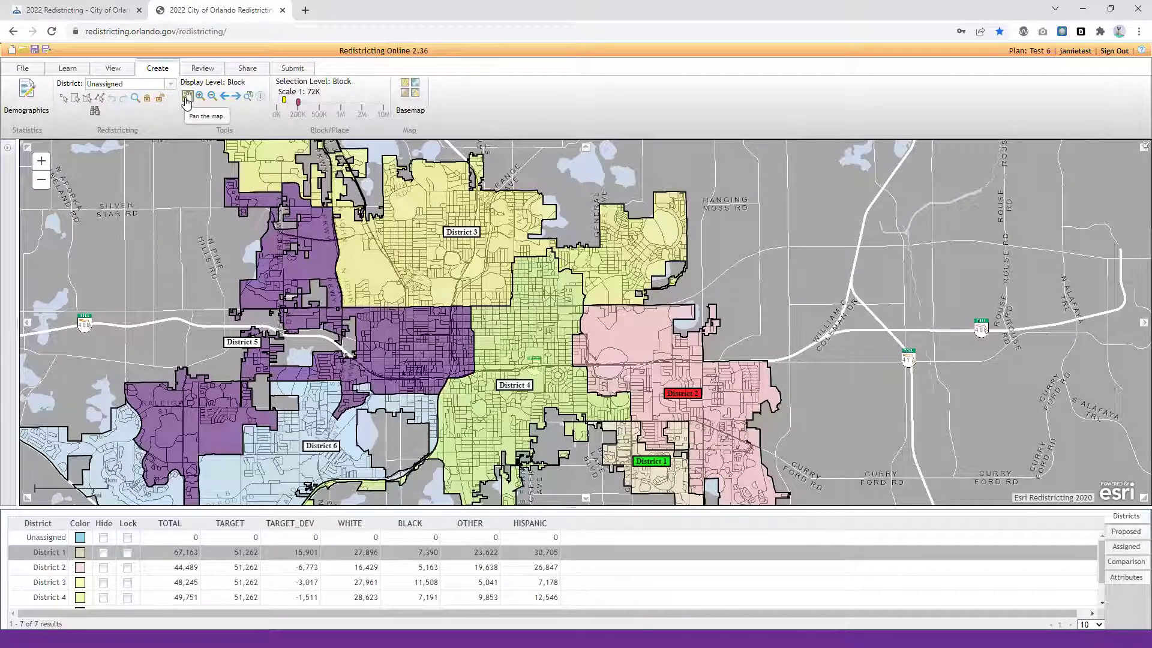
drag(204, 226, 346, 230)
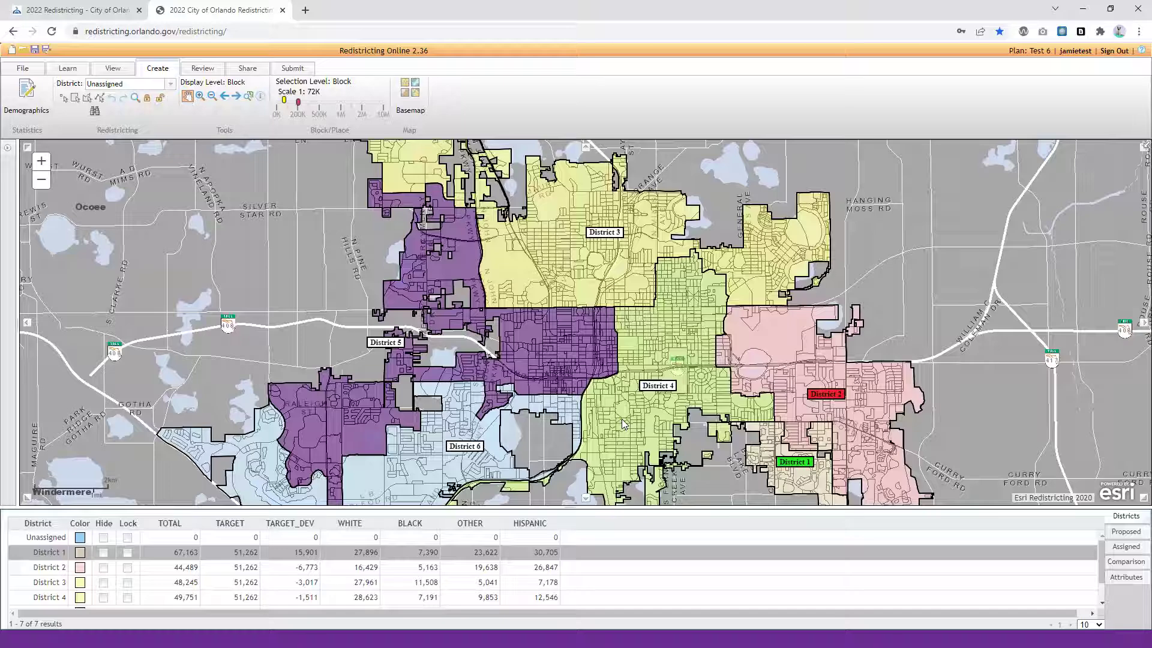
scroll(622, 423, up, 1)
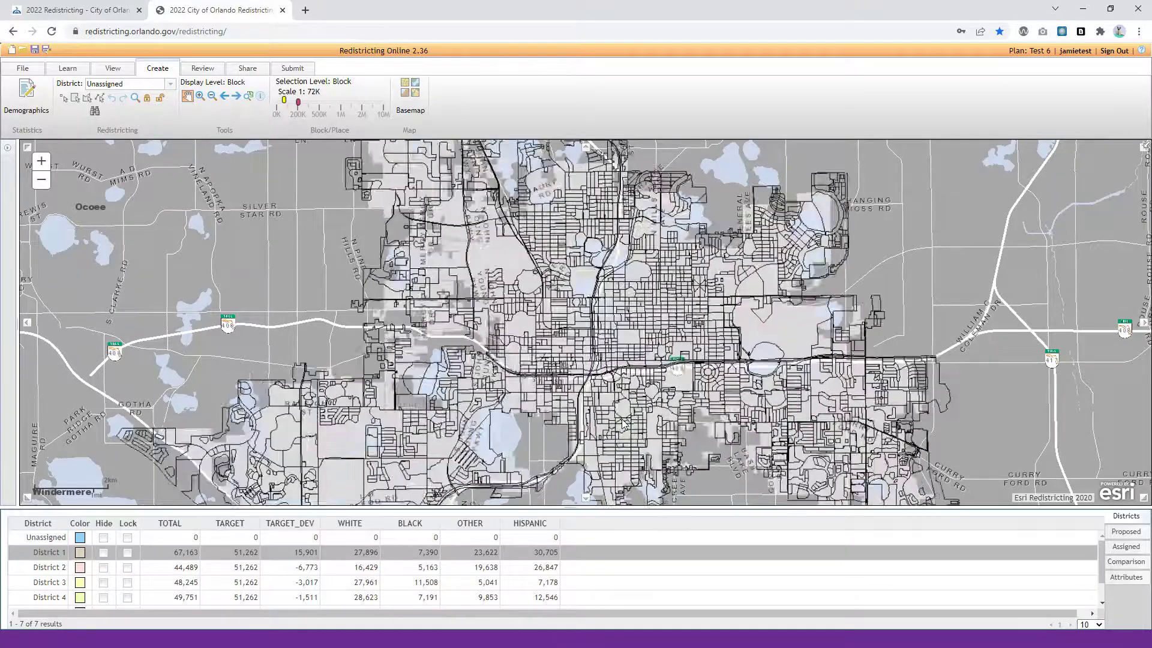
scroll(622, 419, up, 1)
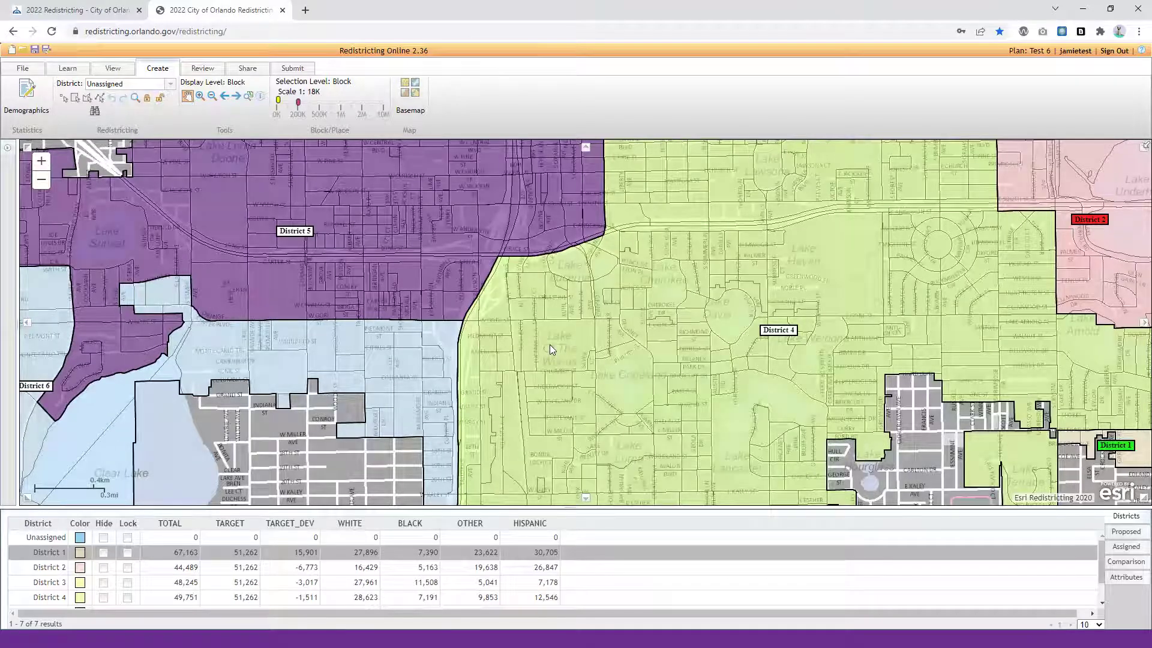
scroll(550, 345, down, 1)
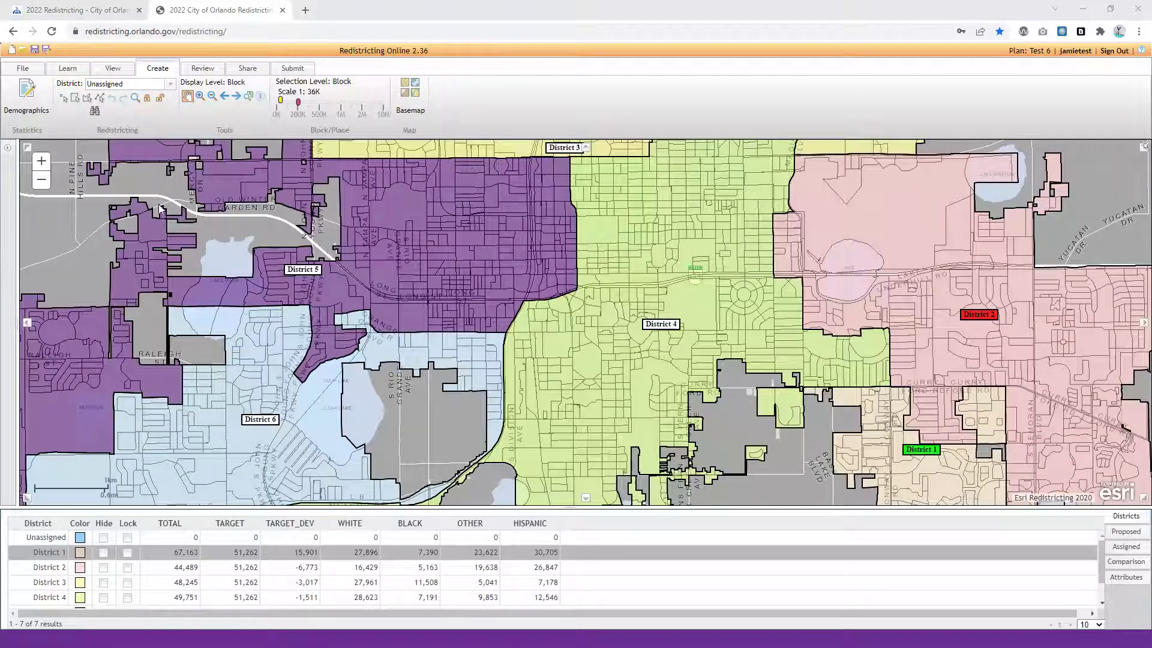
Step: Make District 1 the active district and bring its area into view on the map
click(171, 85)
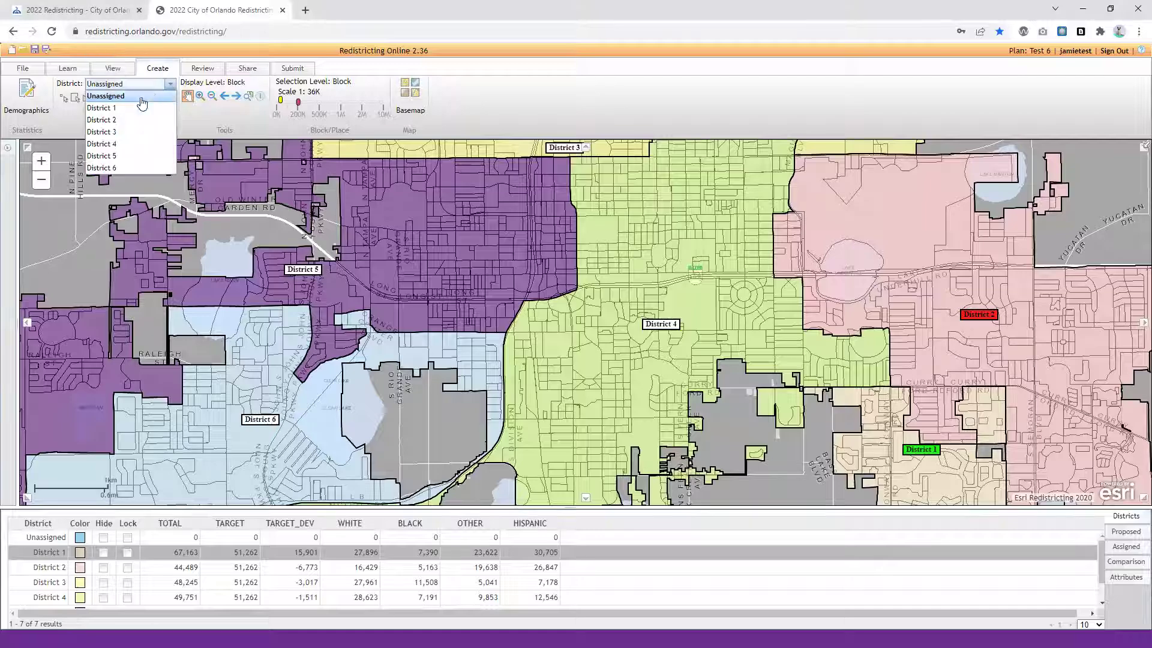
click(127, 101)
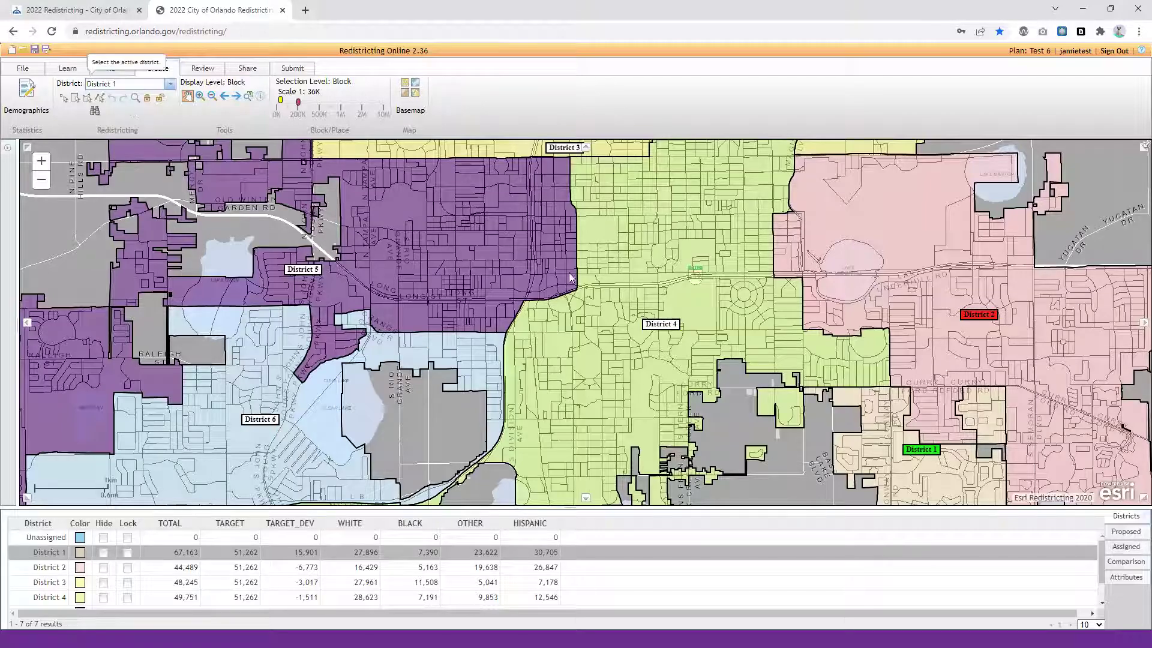
drag(801, 474, 514, 280)
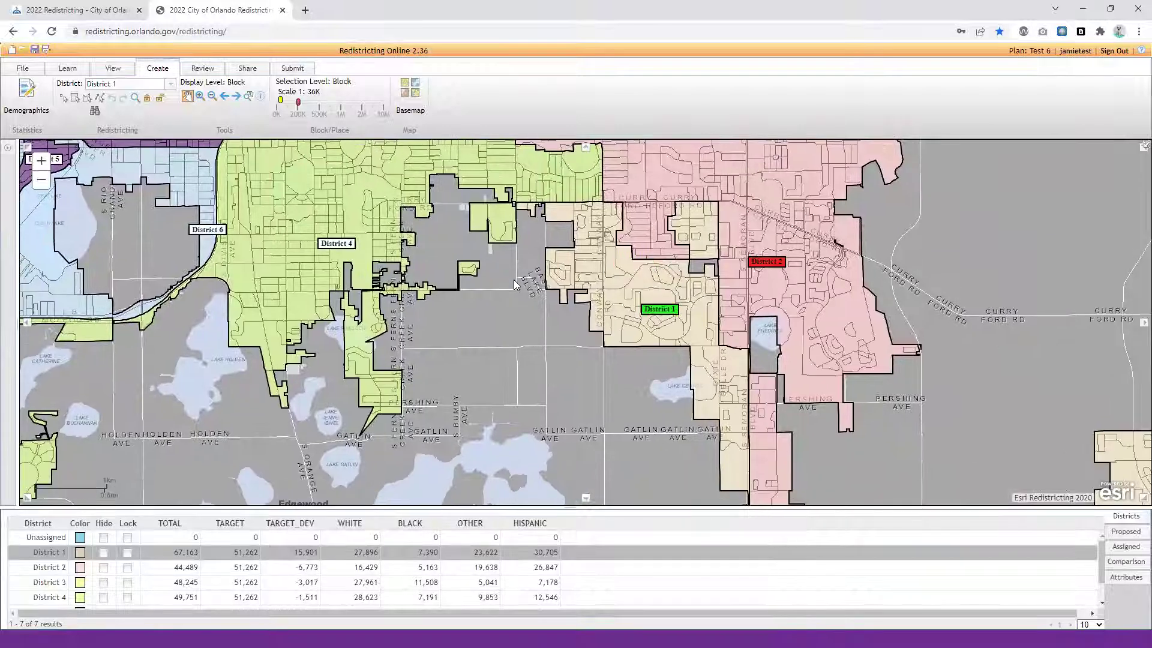
click(171, 84)
click(135, 108)
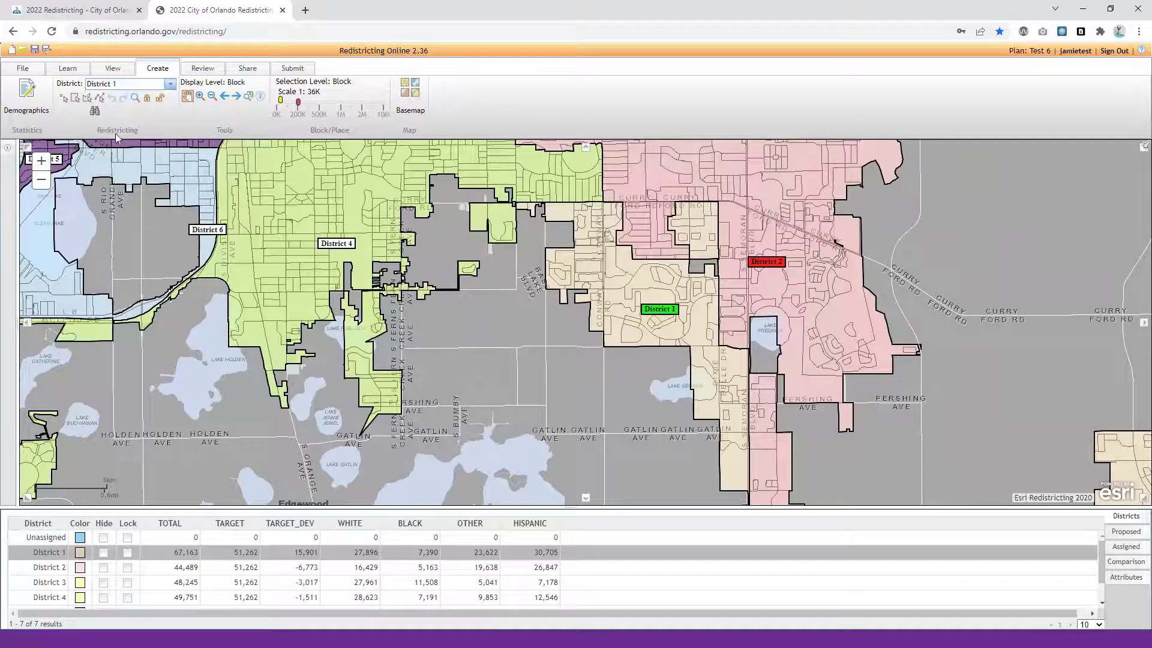
Step: Switch the active district to District 2, back to District 1, and to District 2 again
click(20, 567)
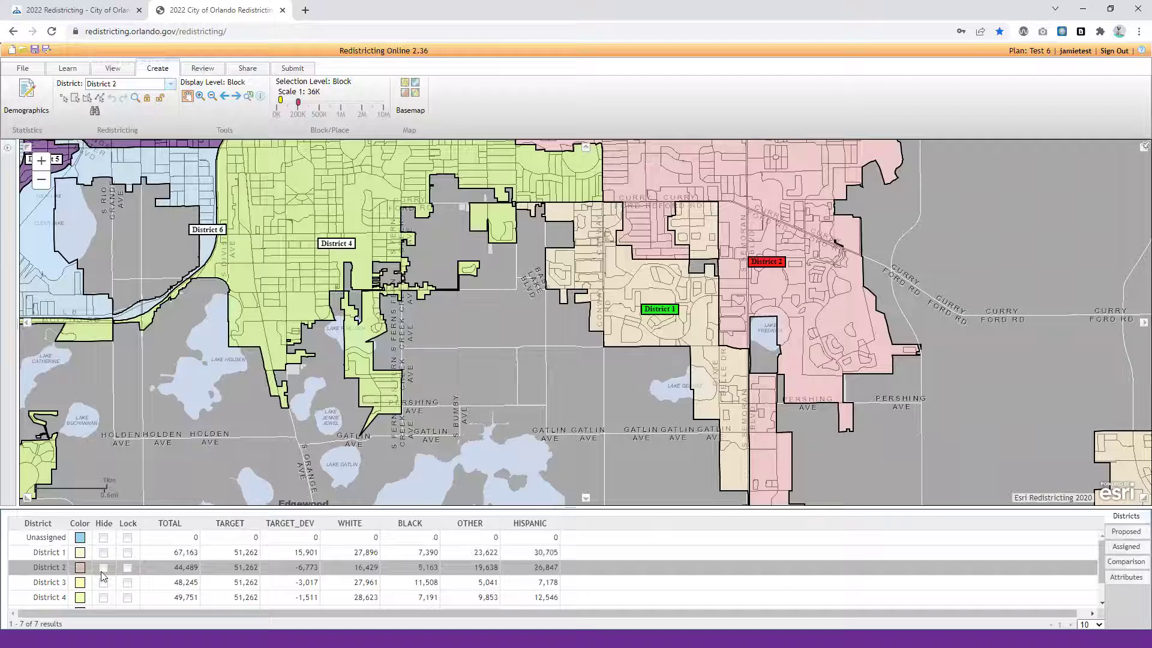
click(169, 89)
click(163, 102)
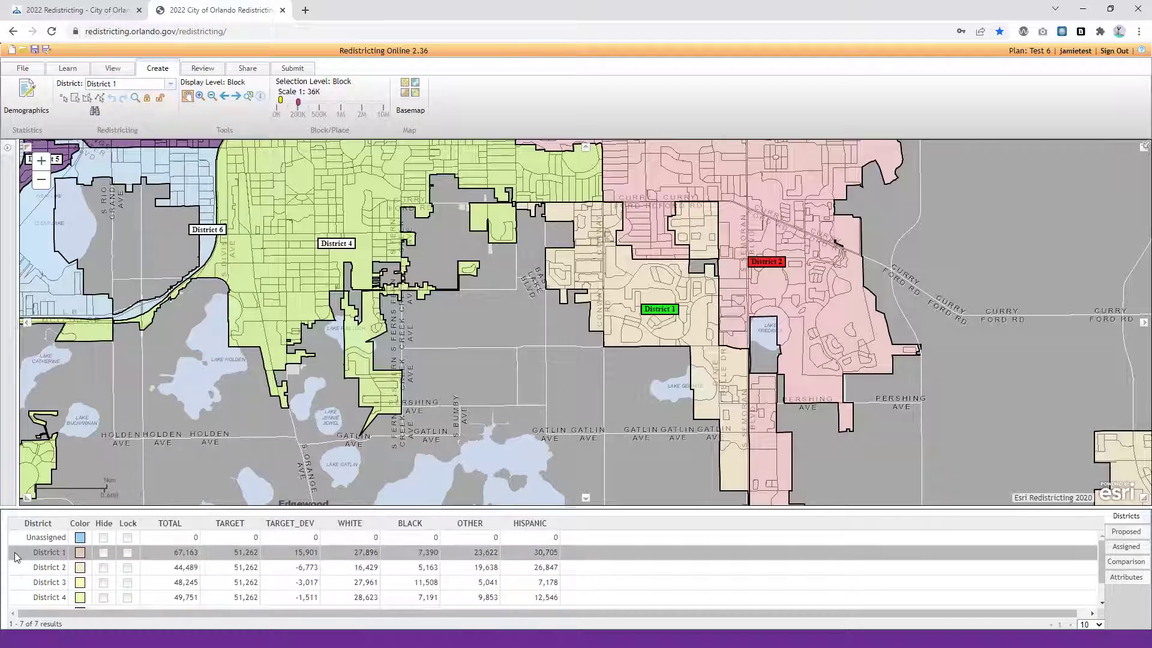
click(170, 84)
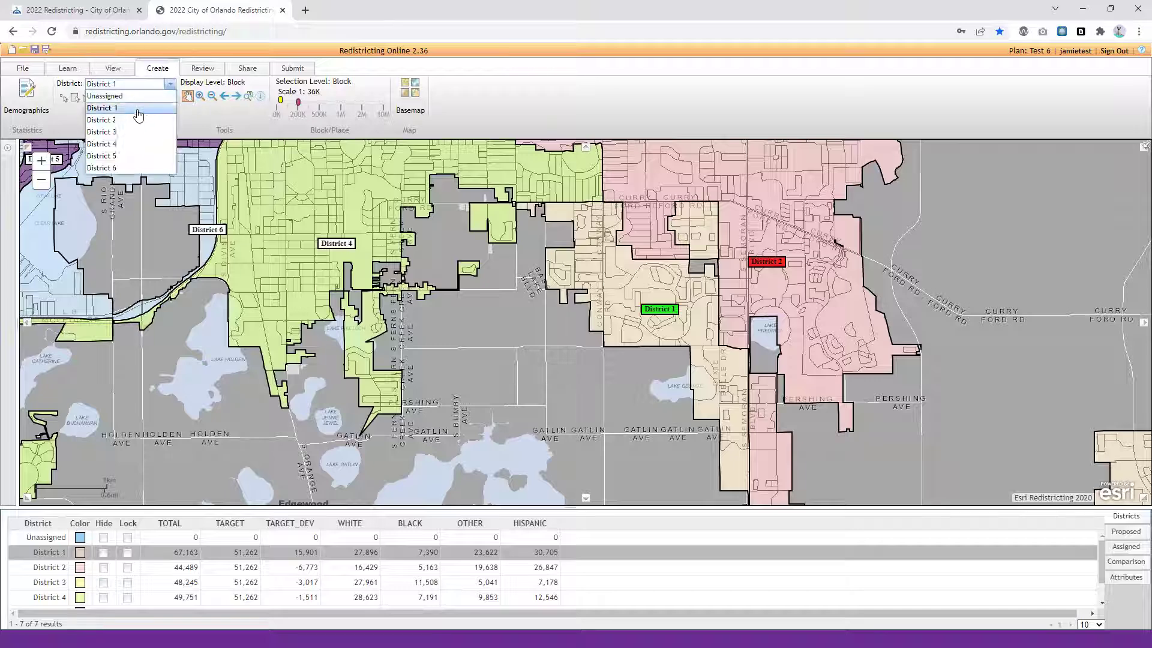
click(130, 120)
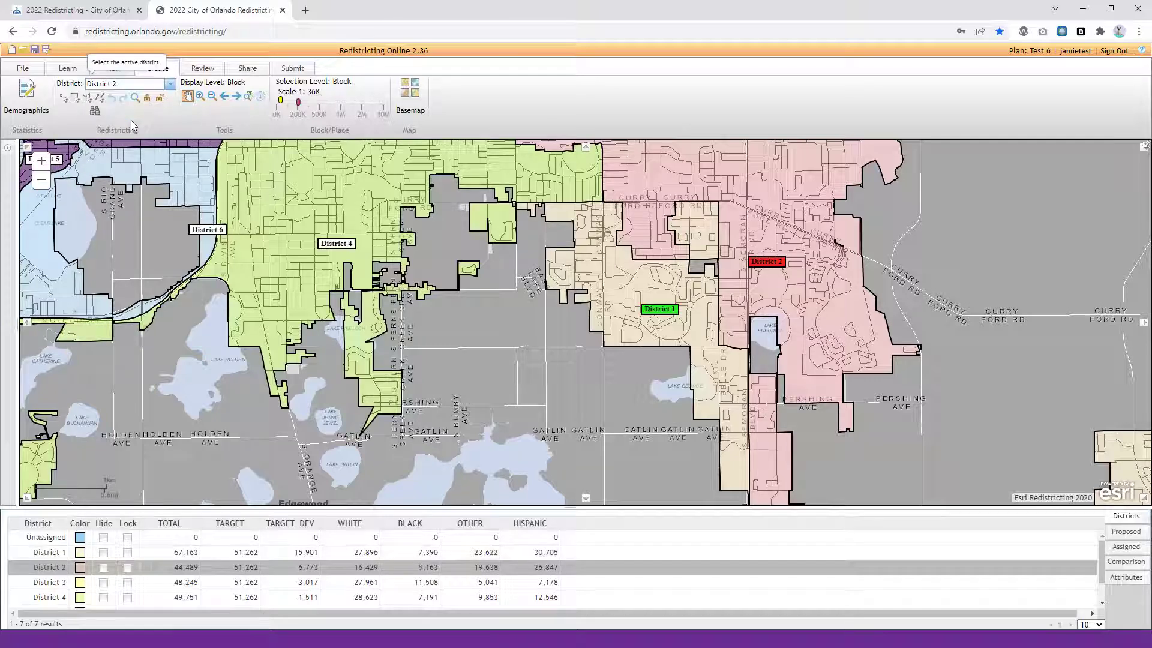
Step: Make District 4 the active district and bring its boundary with Districts 1 and 2 into view
click(169, 84)
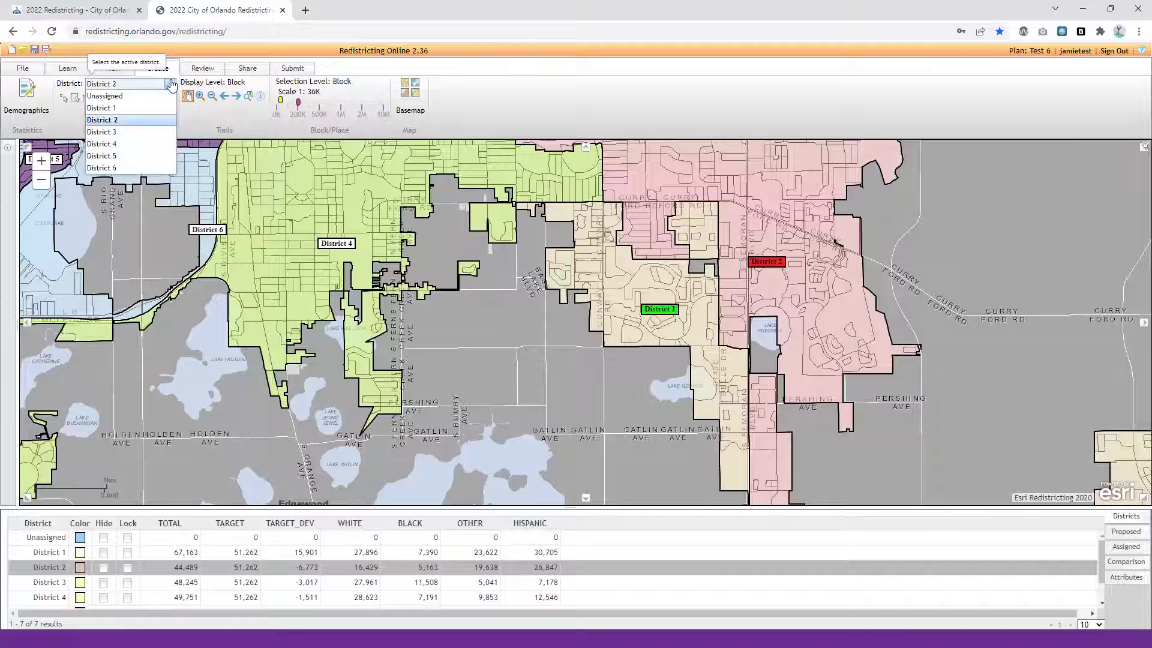
click(131, 144)
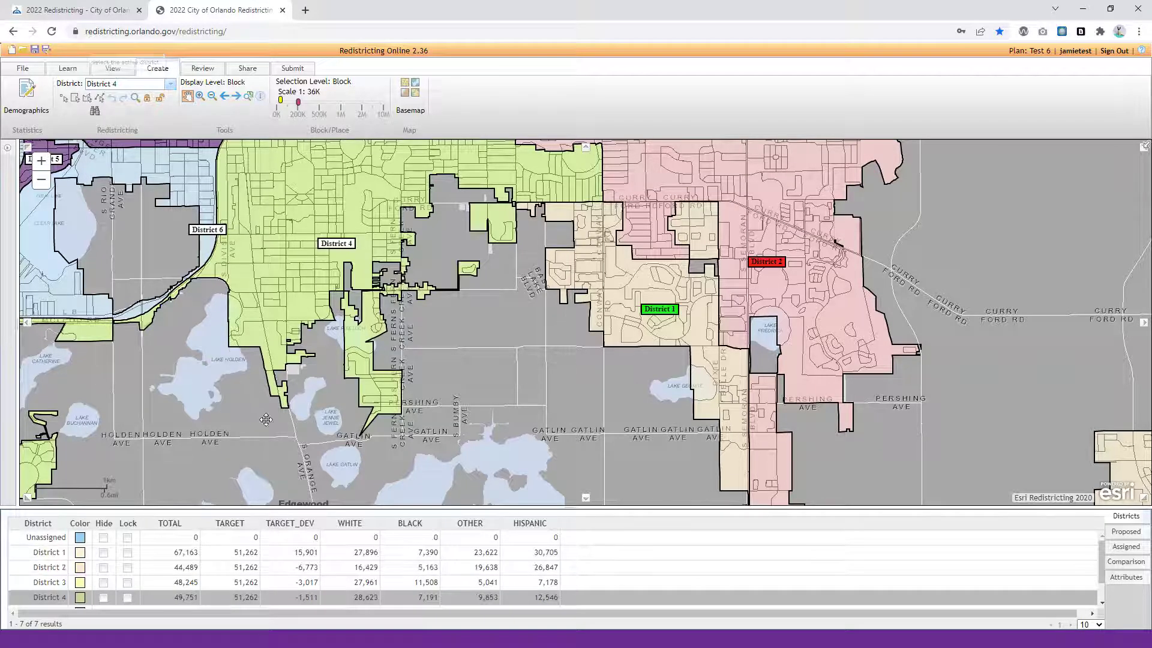
drag(233, 359, 328, 444)
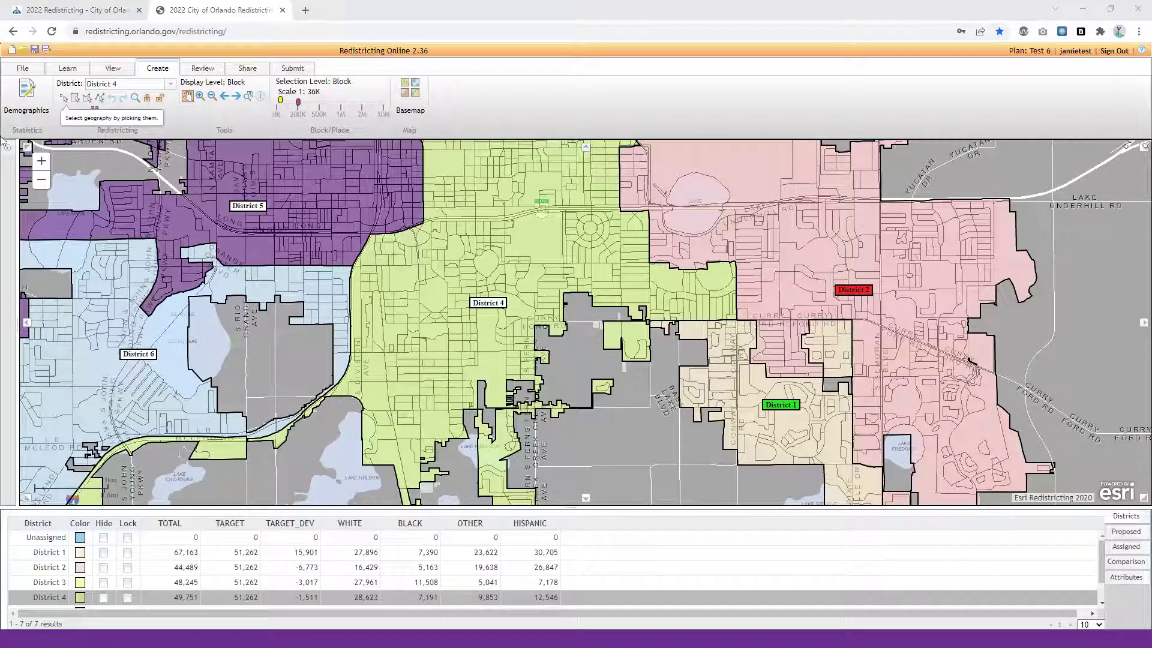
Step: Reassign individual blocks at the northwest corner of District 1 to District 4 by picking them one at a time
click(63, 99)
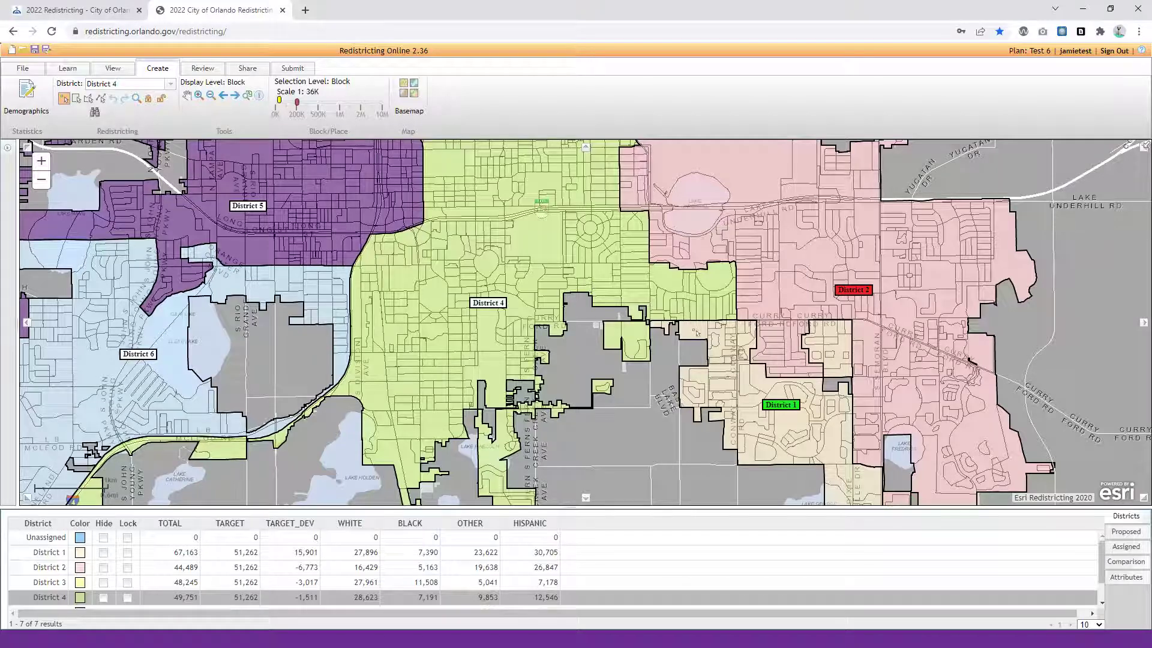
click(697, 332)
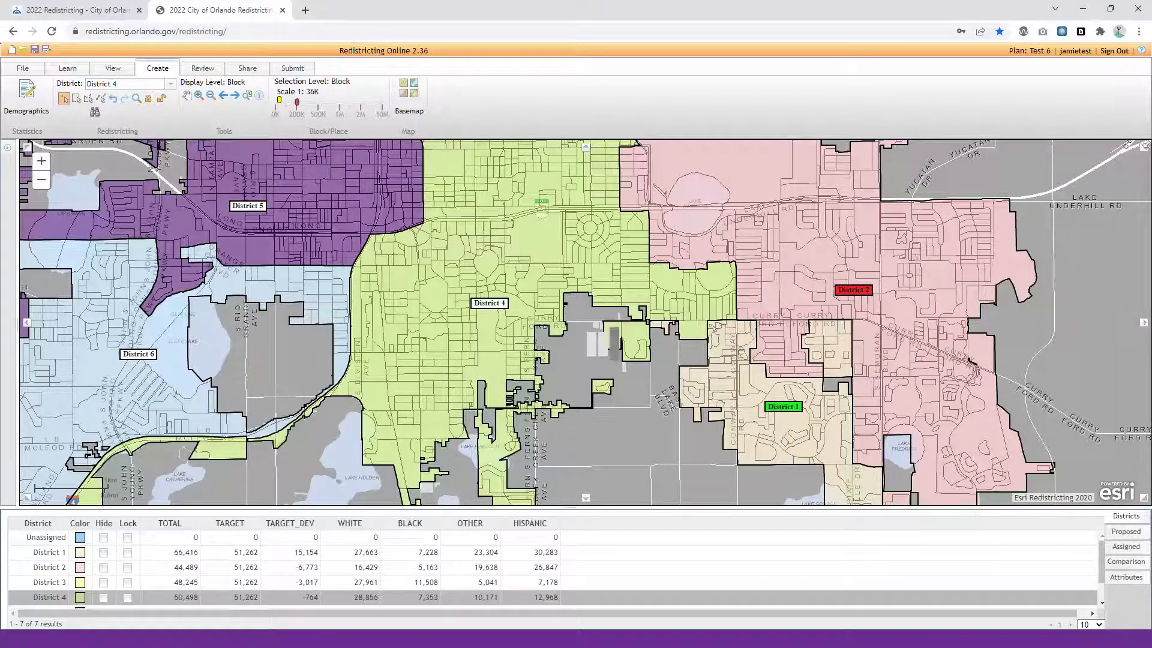
click(720, 330)
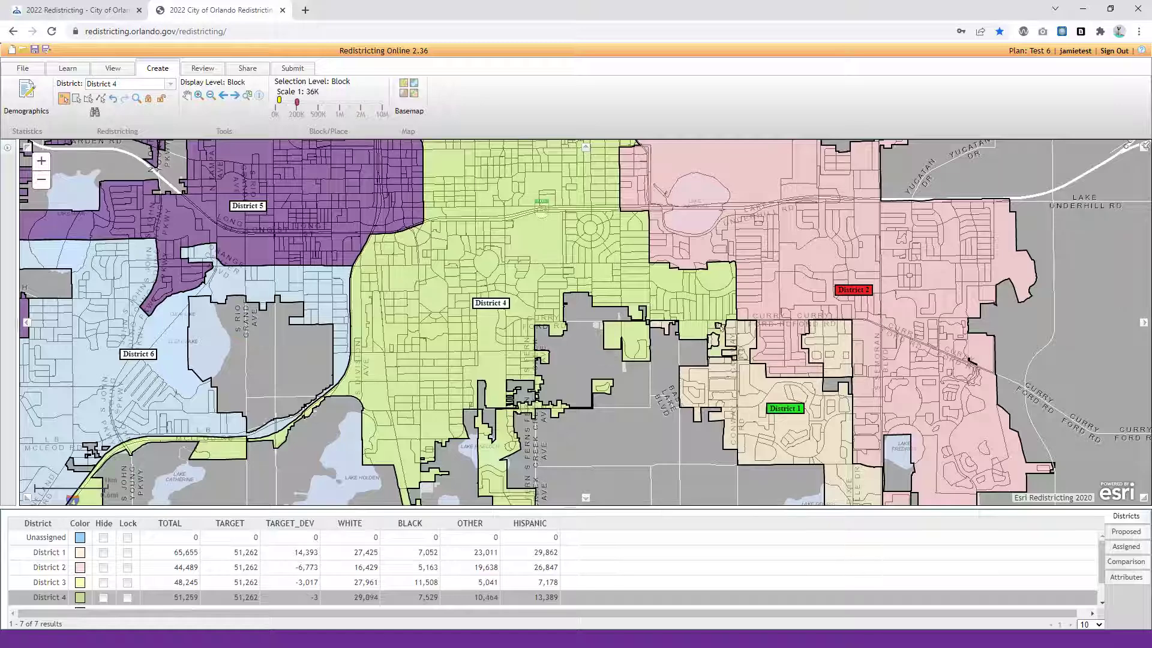
click(603, 342)
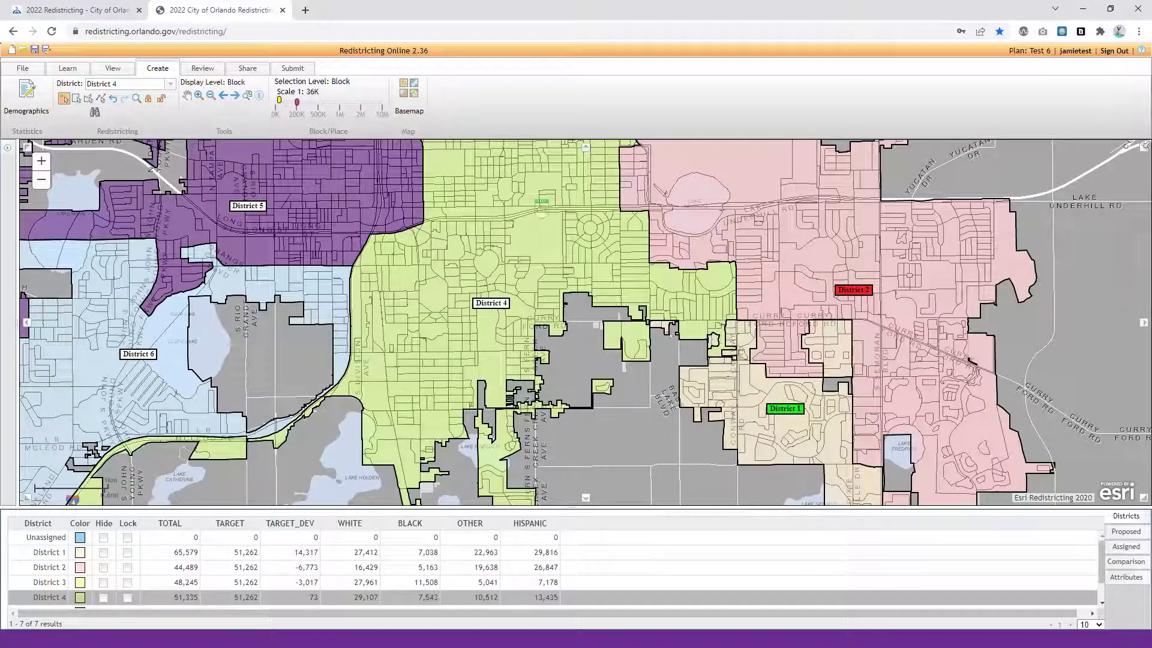
click(596, 327)
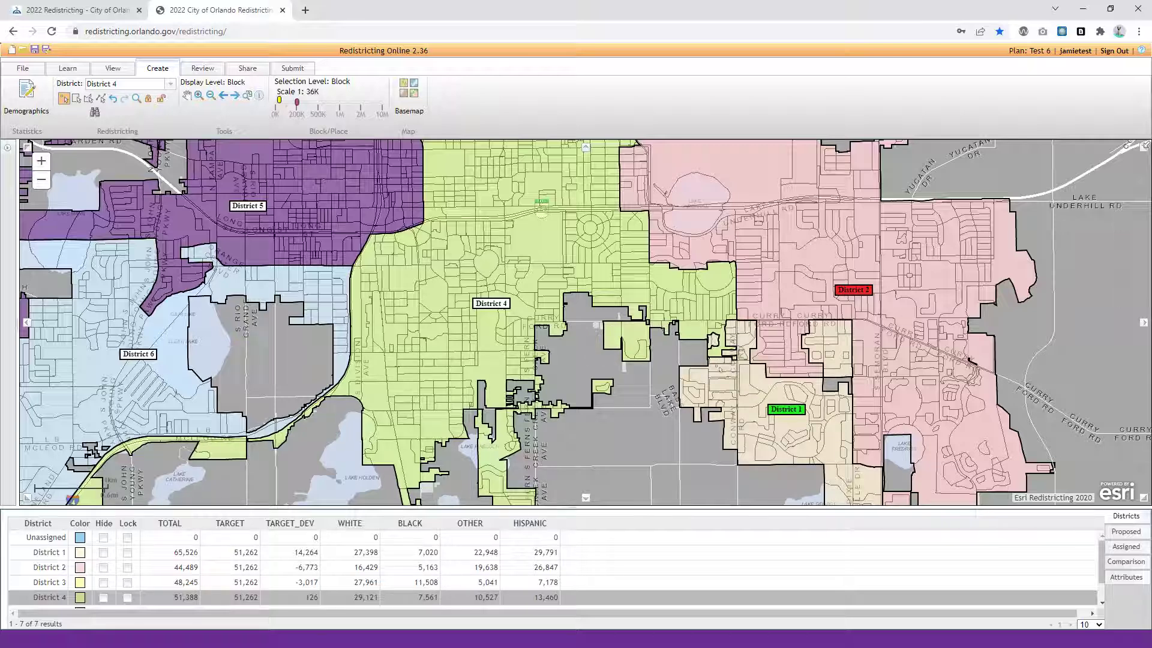
click(721, 367)
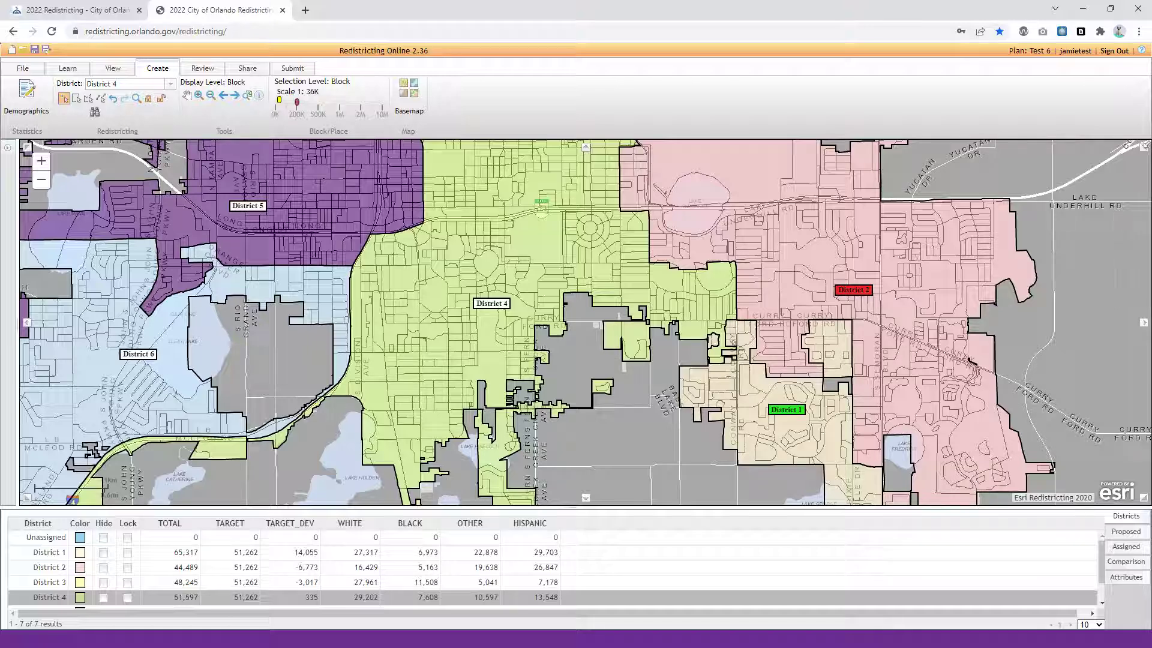
click(713, 343)
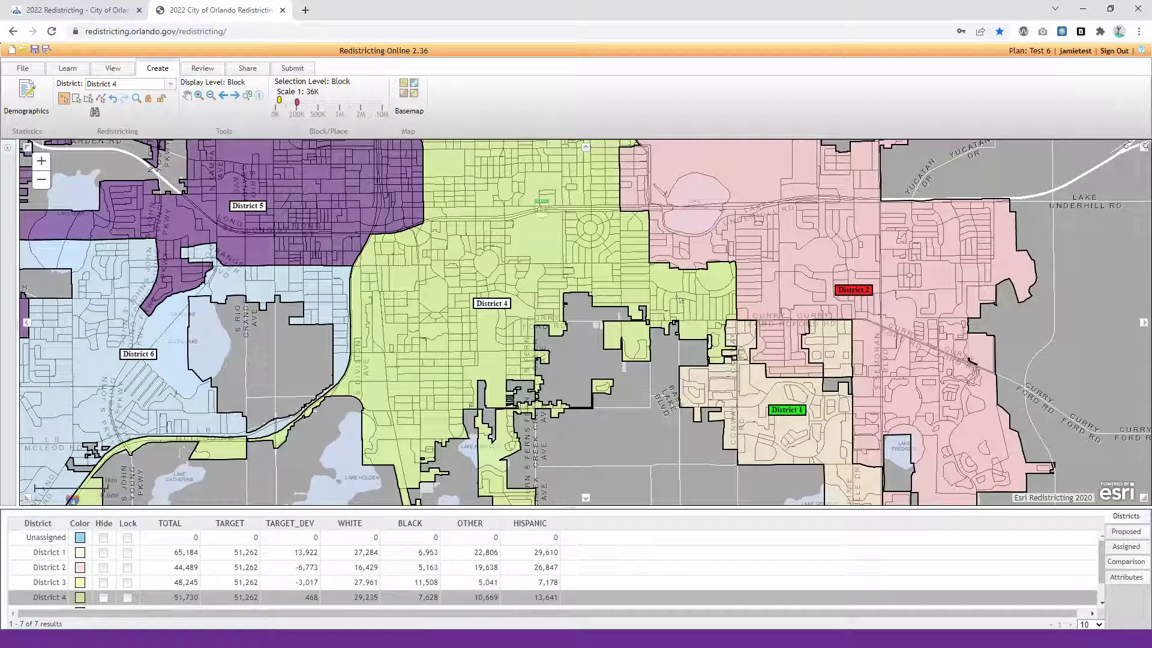
Step: Undo all the block reassignments from District 1 to District 4
click(114, 101)
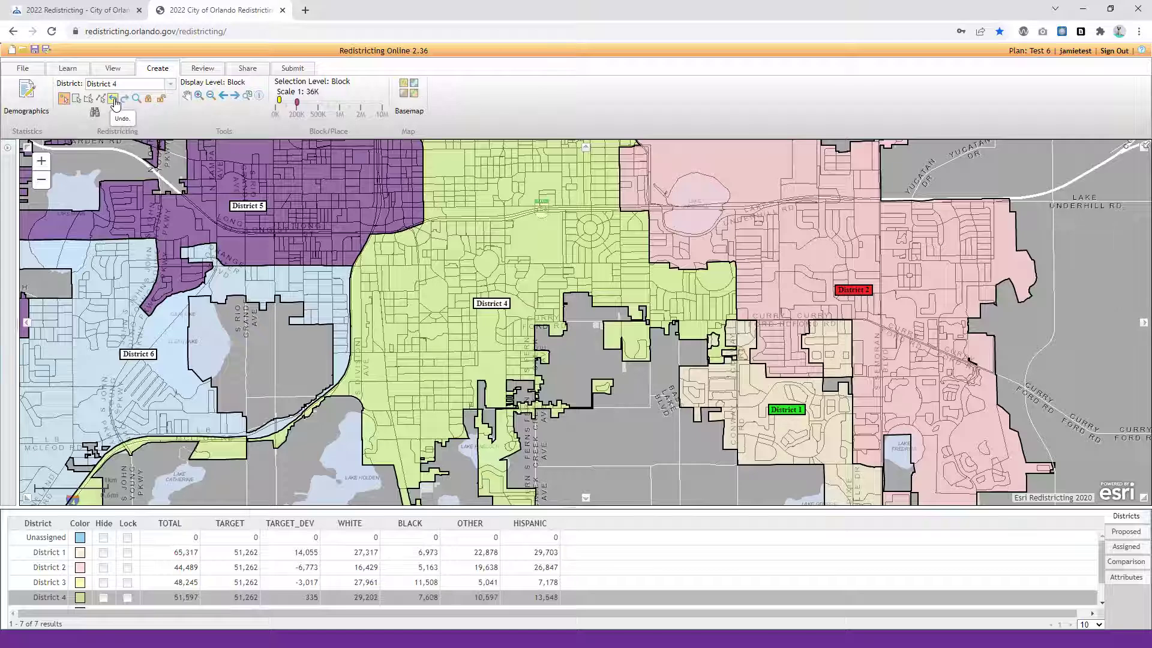
click(114, 101)
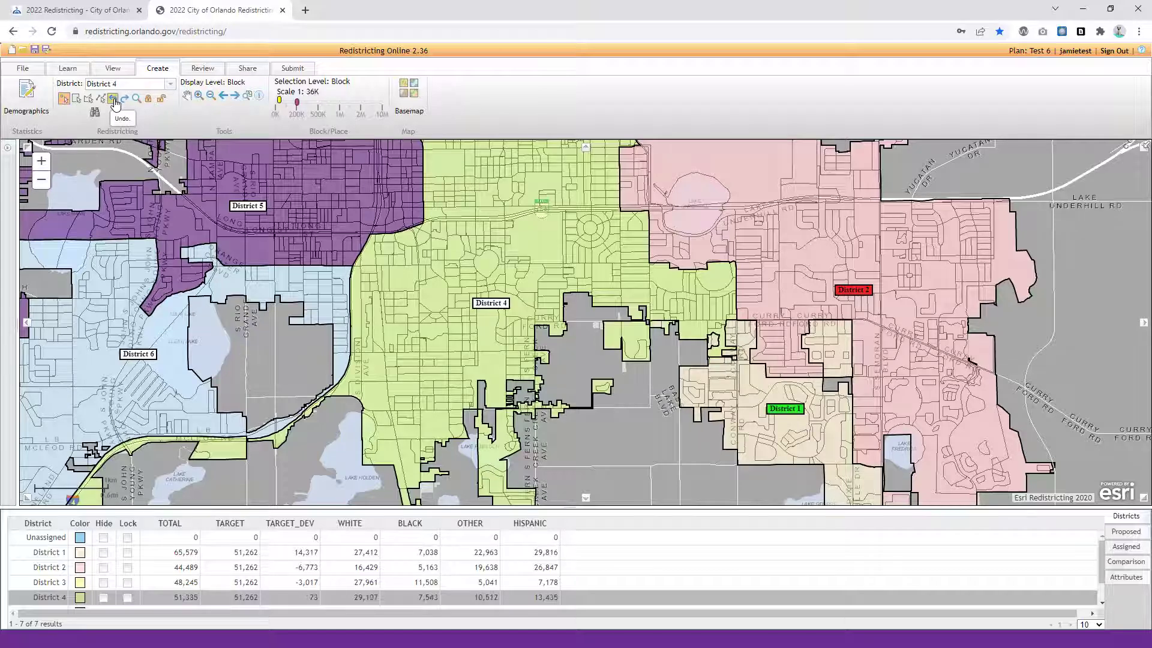
click(114, 101)
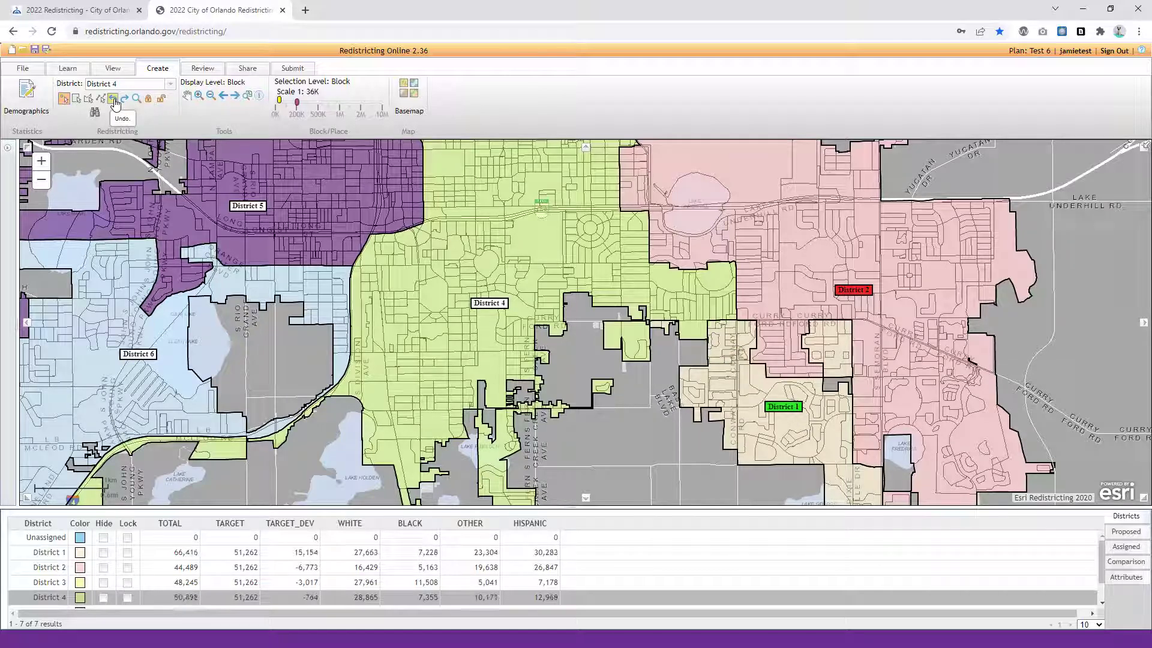
click(114, 101)
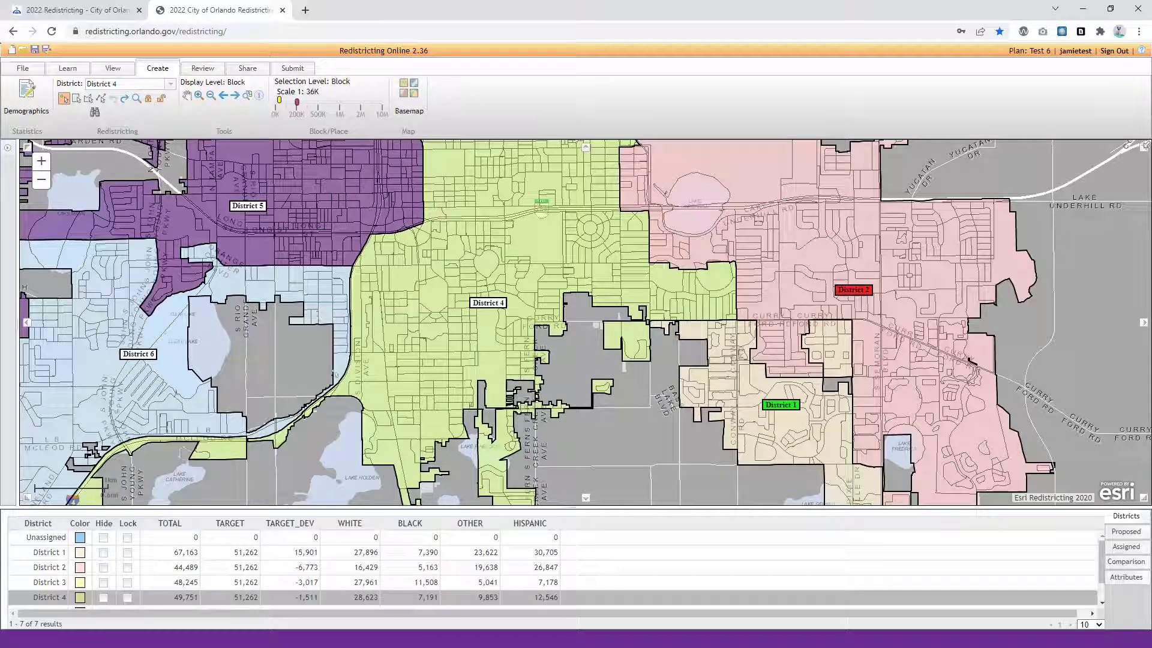
Step: Reassign a rectangular selection of western District 2 blocks around Lake Underhill to District 4
click(186, 95)
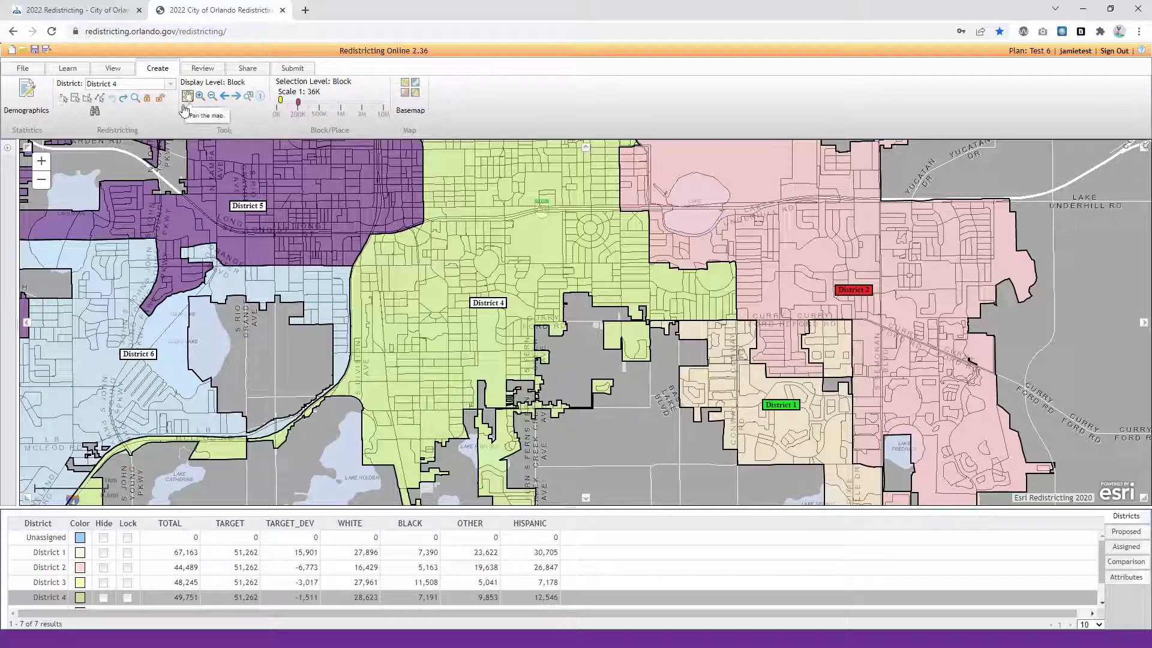
drag(298, 360, 383, 397)
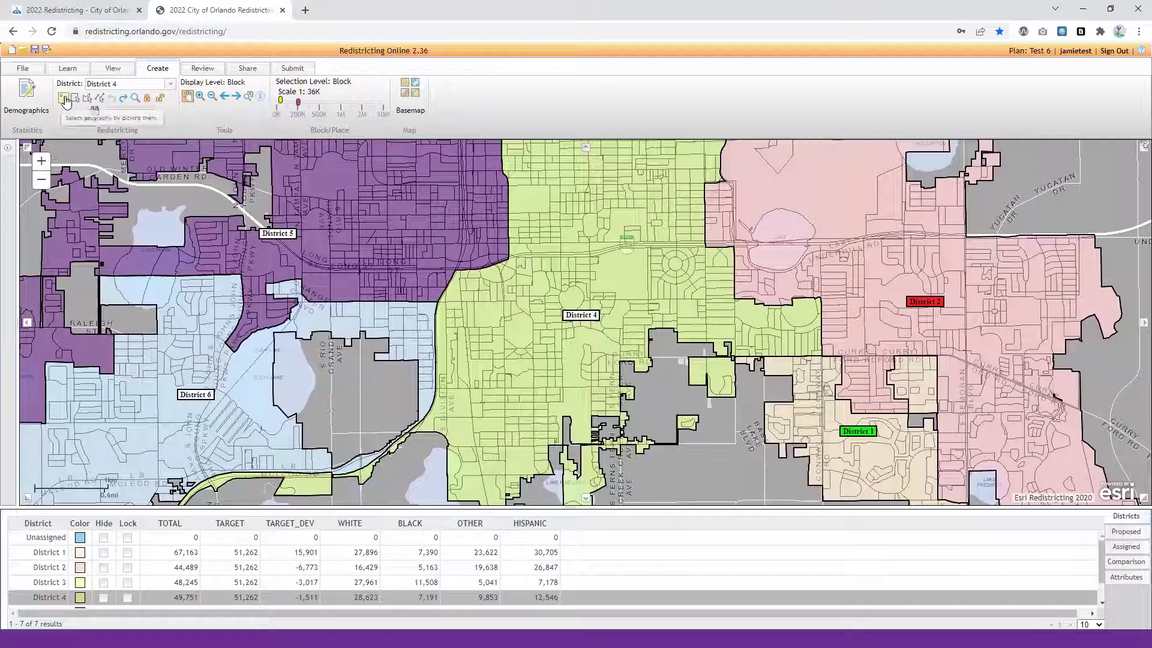
click(76, 98)
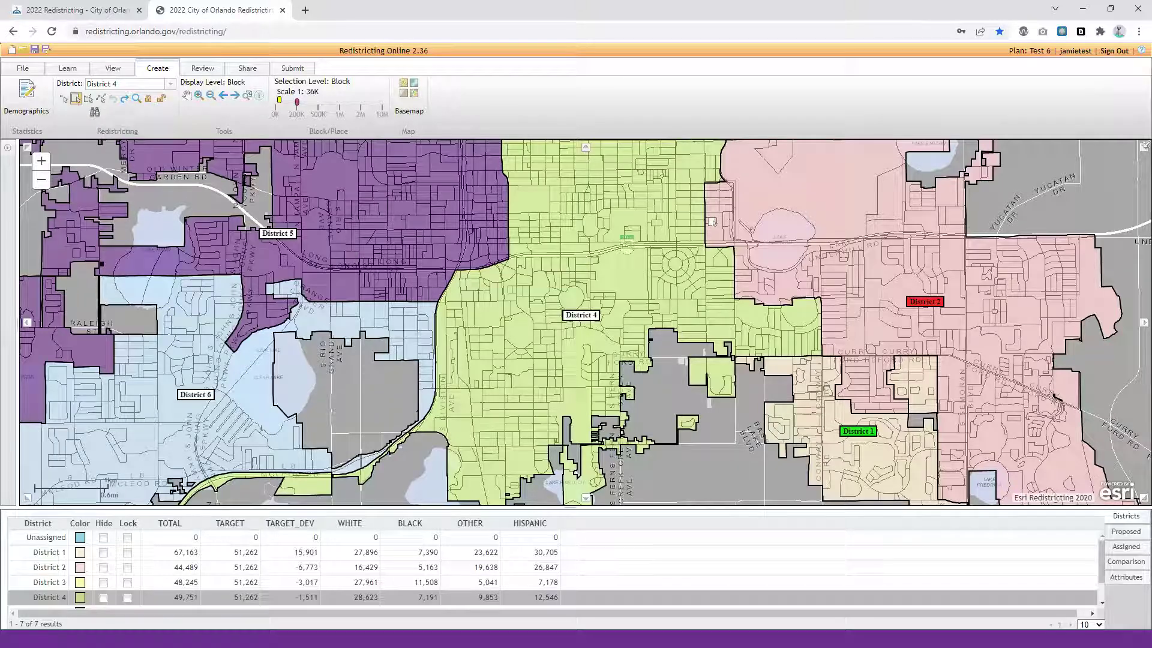
drag(721, 198, 857, 296)
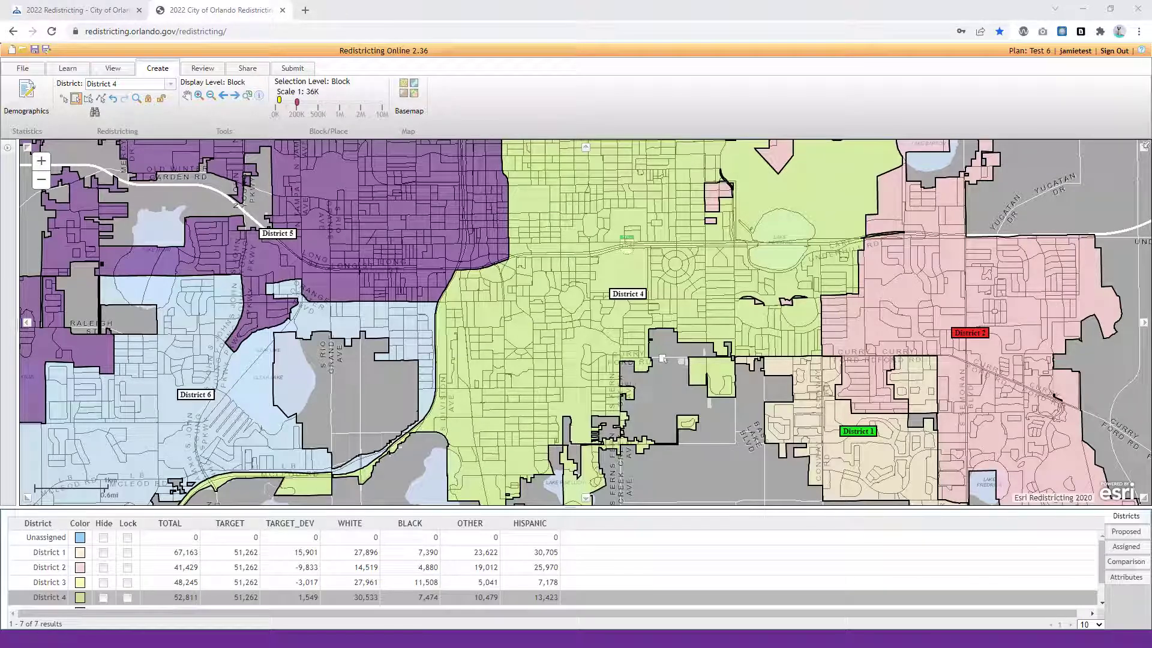
Step: Make District 2 active and return a single picked block beside its leftover pieces west of Lake Underhill to it
click(168, 91)
click(126, 120)
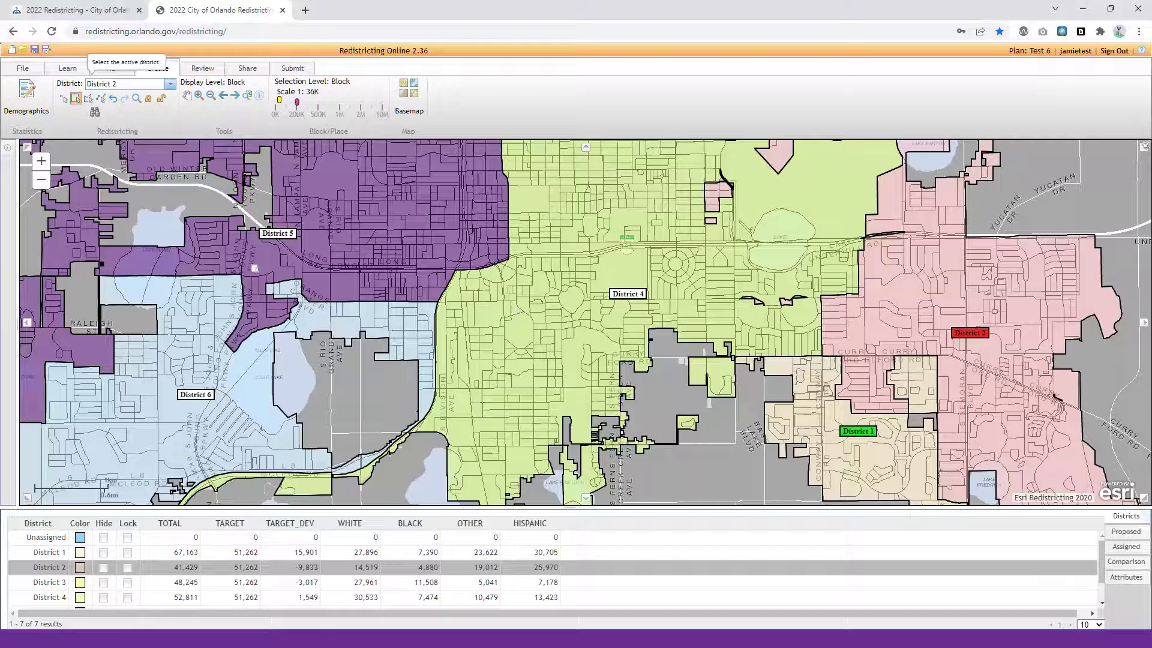
click(64, 99)
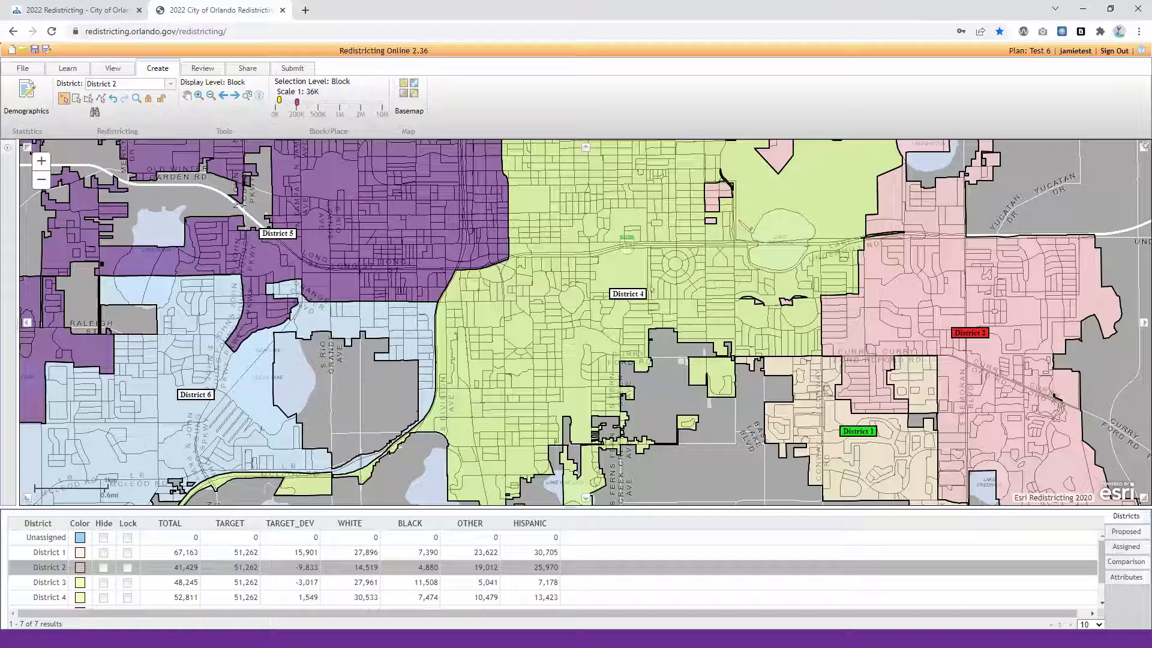
click(713, 218)
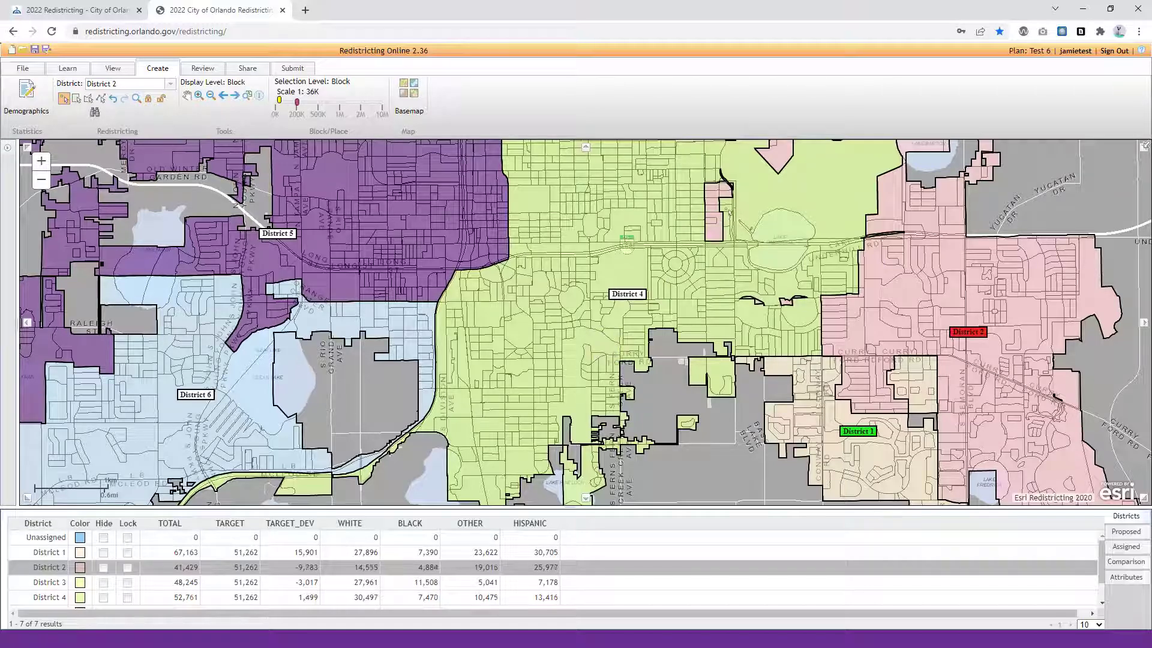
Step: Return the large block north of Lake Underhill from District 4 to District 2
click(727, 210)
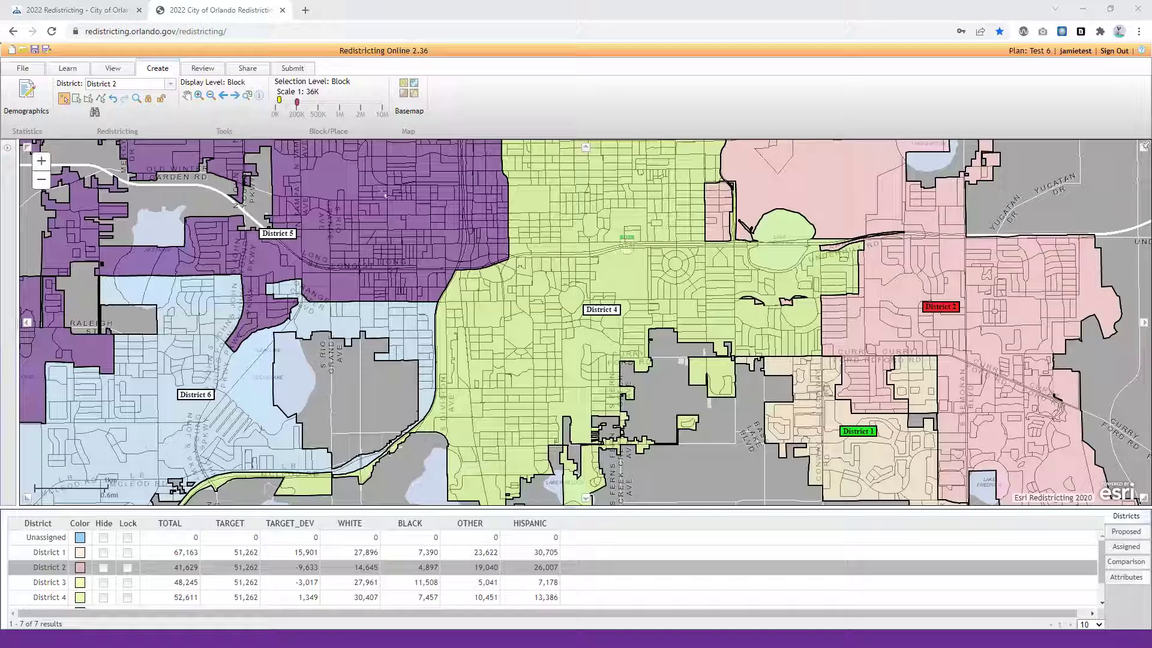
Step: Make District 4 active and try to reassign the blocks within an irregular polygon across Districts 5 and 6 to it
click(88, 100)
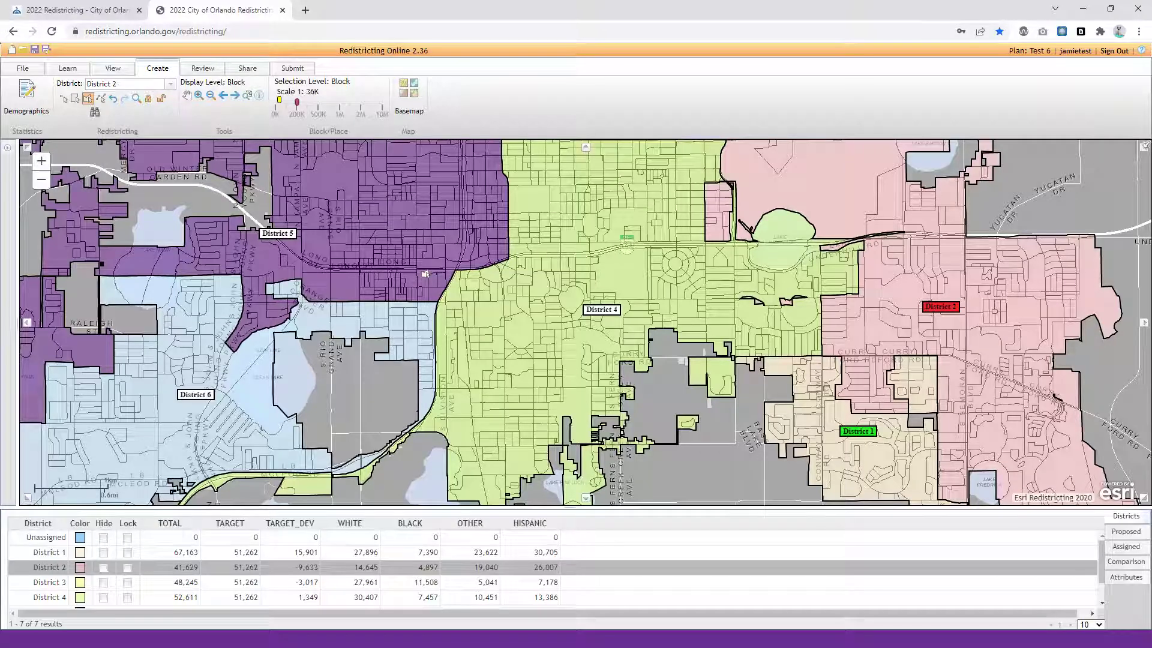
click(171, 87)
click(129, 144)
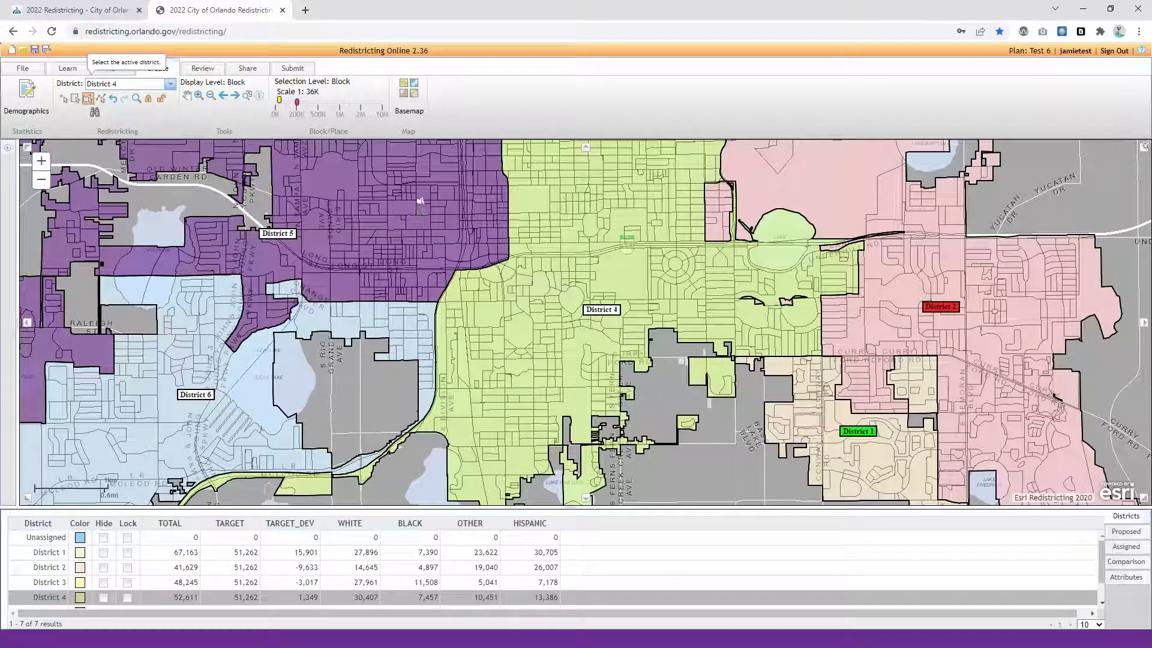
click(343, 234)
click(374, 240)
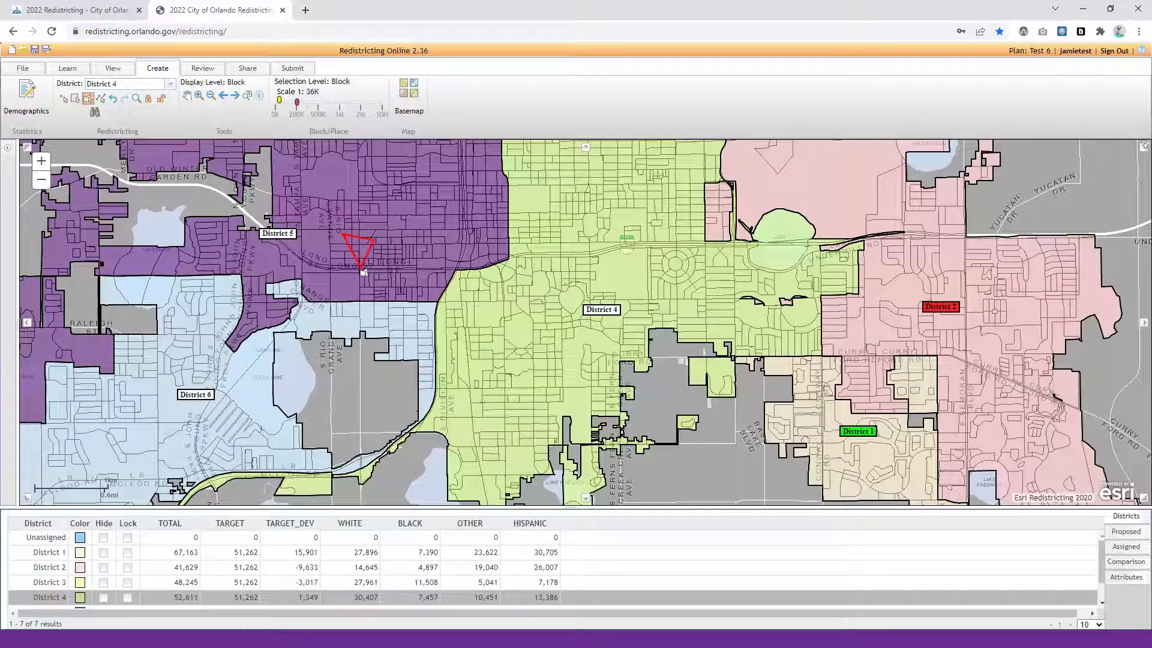
click(362, 269)
click(395, 290)
click(324, 327)
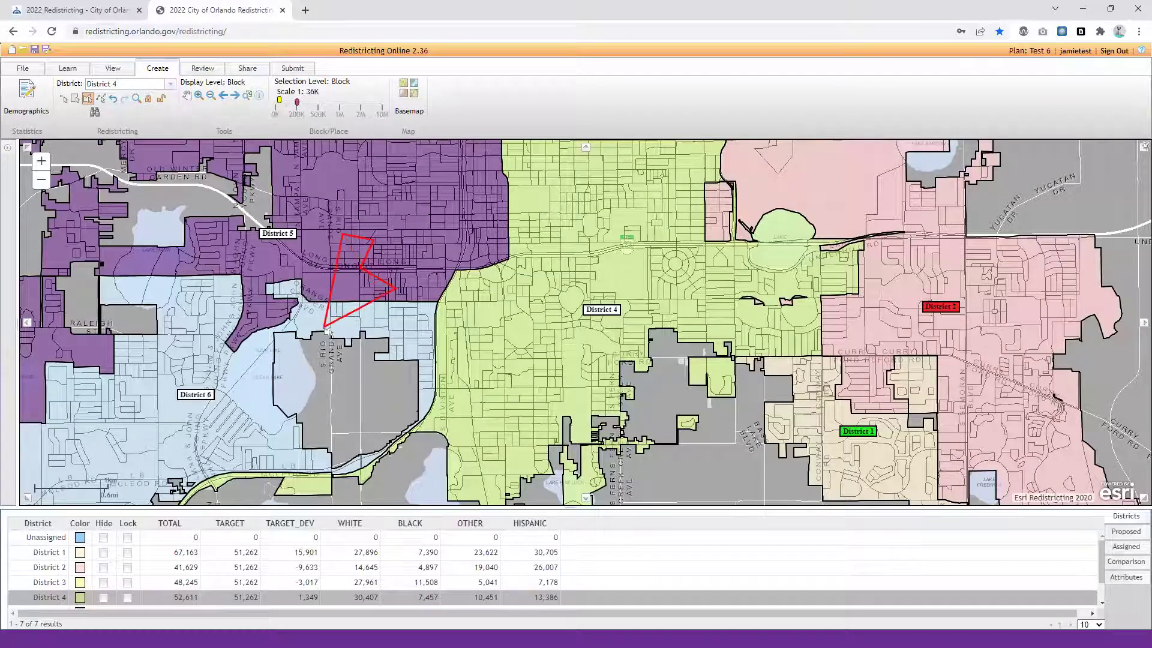
click(339, 380)
click(413, 377)
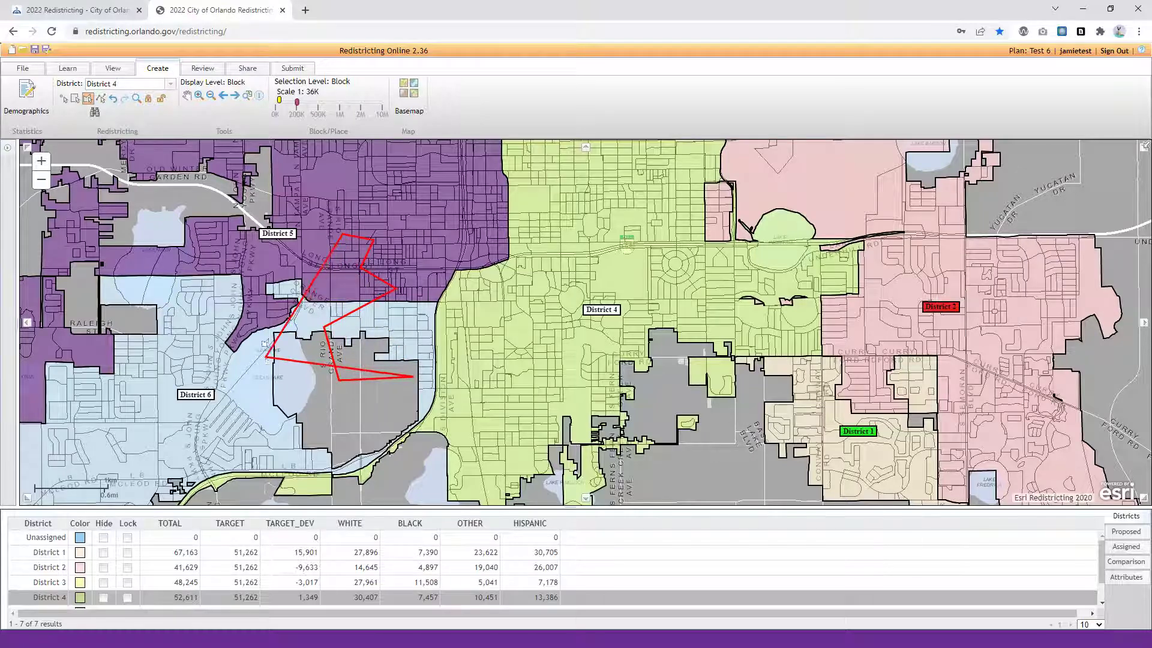
click(266, 357)
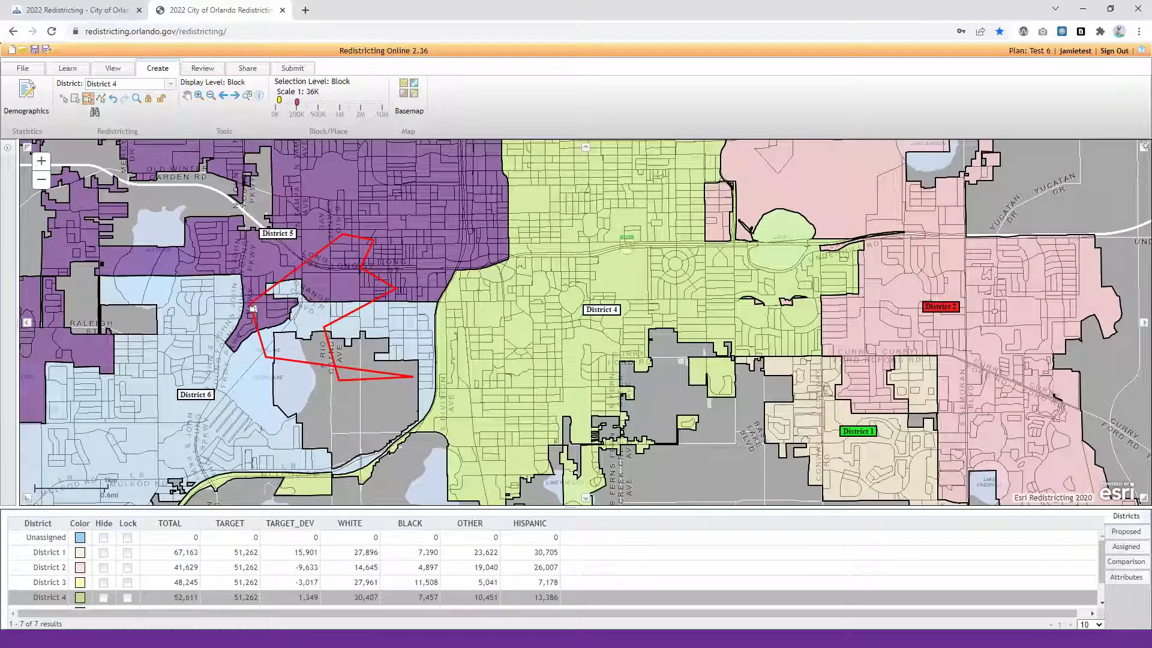
double_click(253, 309)
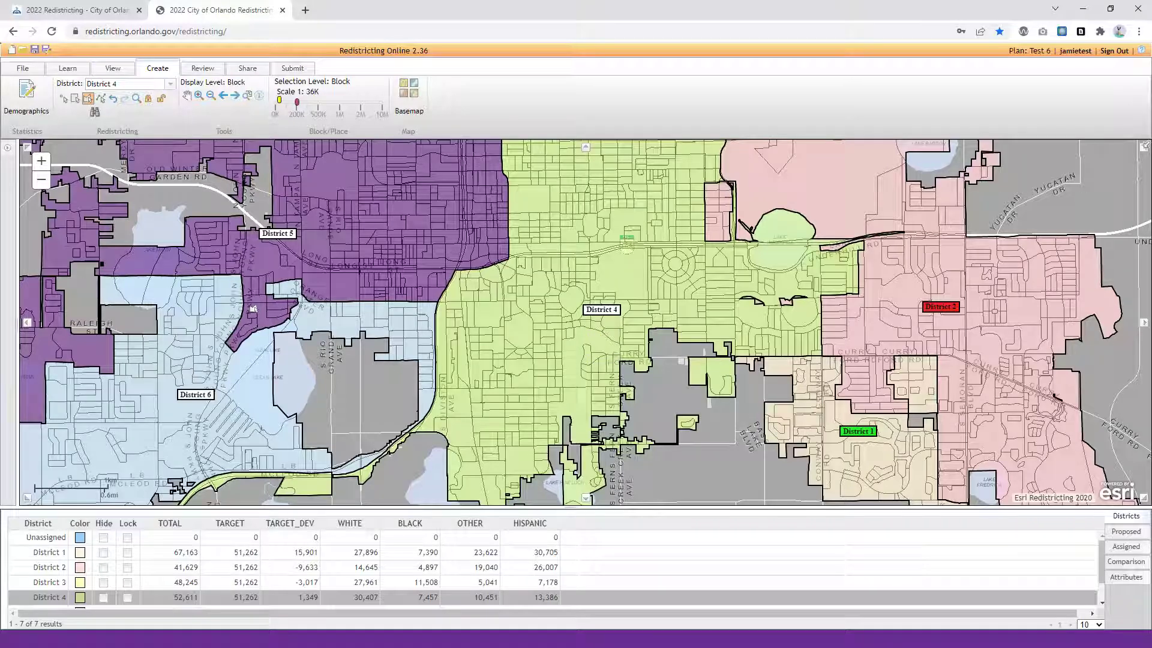
Step: Reassign a five-sided polygon selection of blocks along the border of Districts 5 and 6 to District 4, and undo the reassignment
click(365, 297)
click(339, 356)
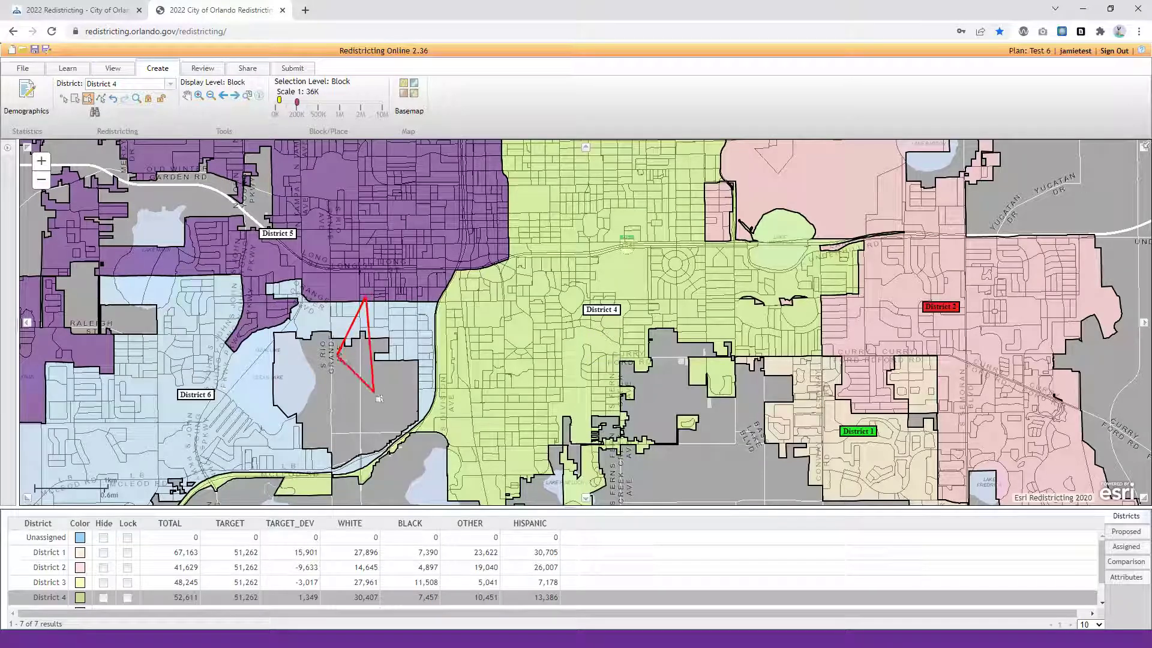
click(377, 394)
click(430, 382)
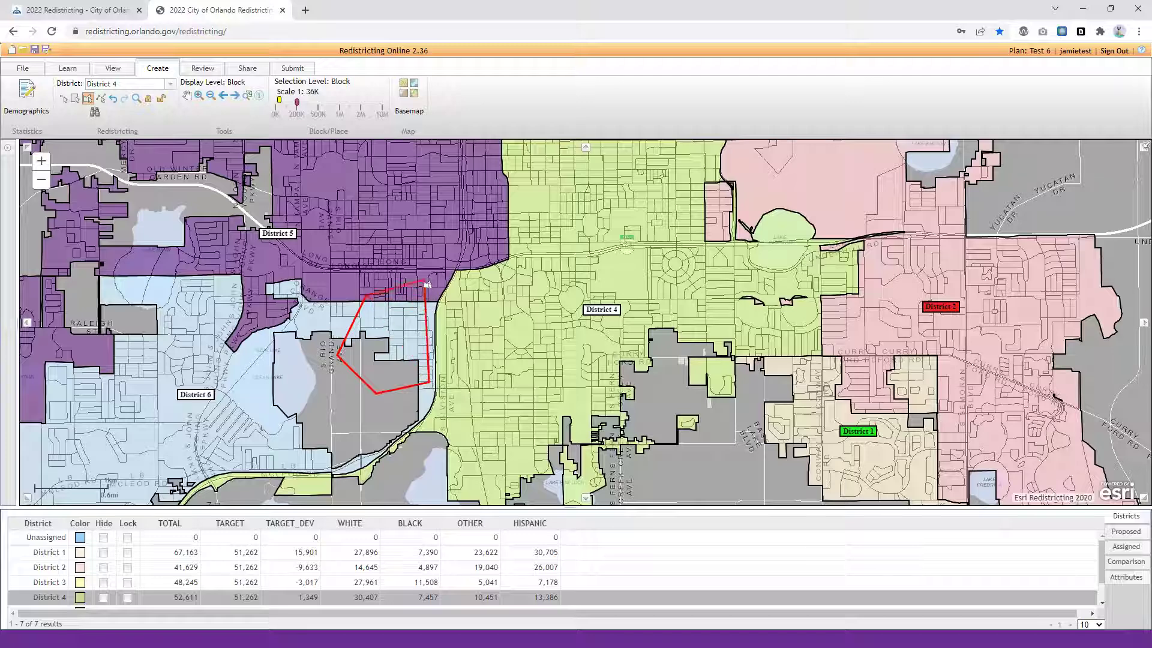
double_click(427, 285)
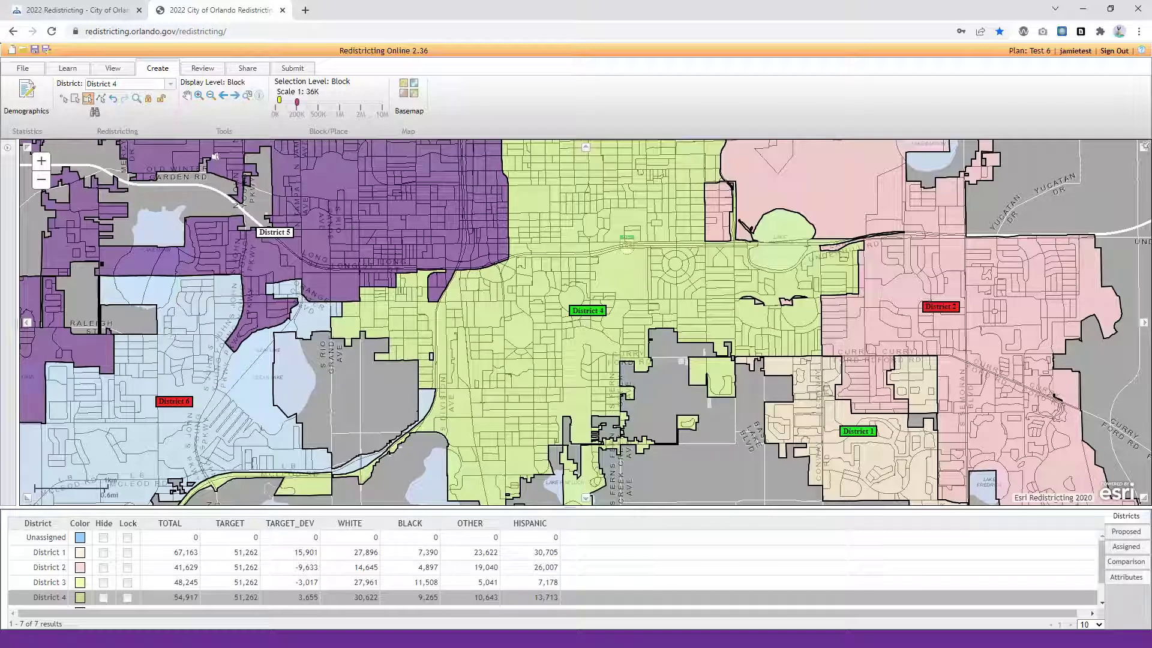
click(112, 102)
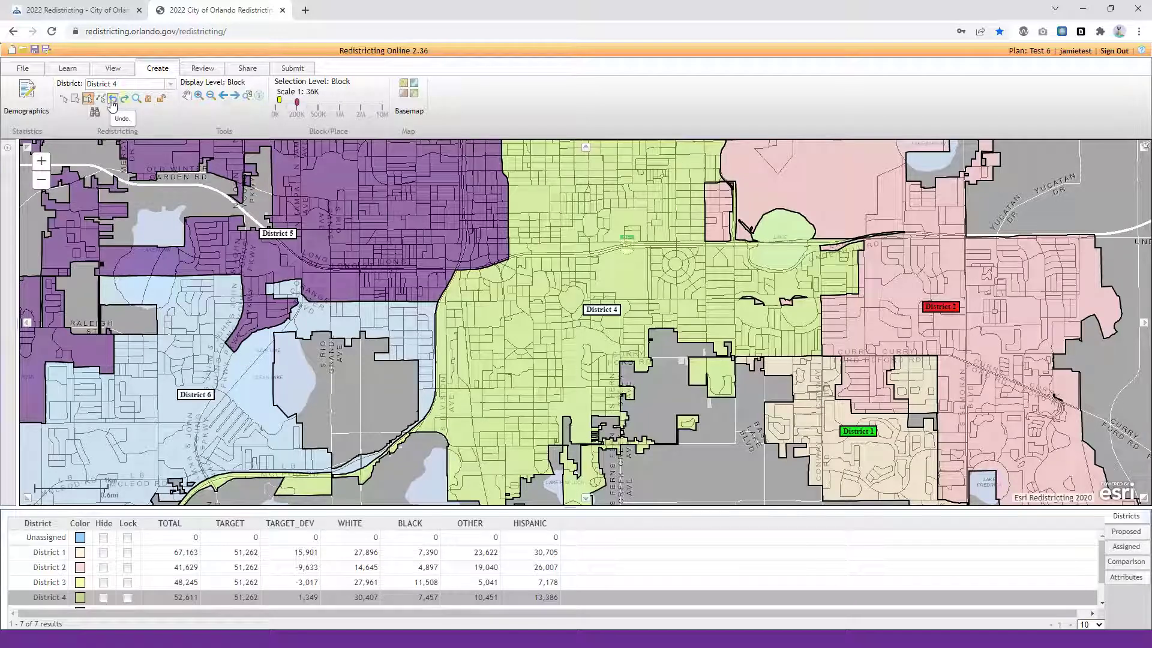
Step: Reassign the southeastern District 5 blocks crossed by a zigzag selection line to District 4, and undo the reassignment
click(102, 100)
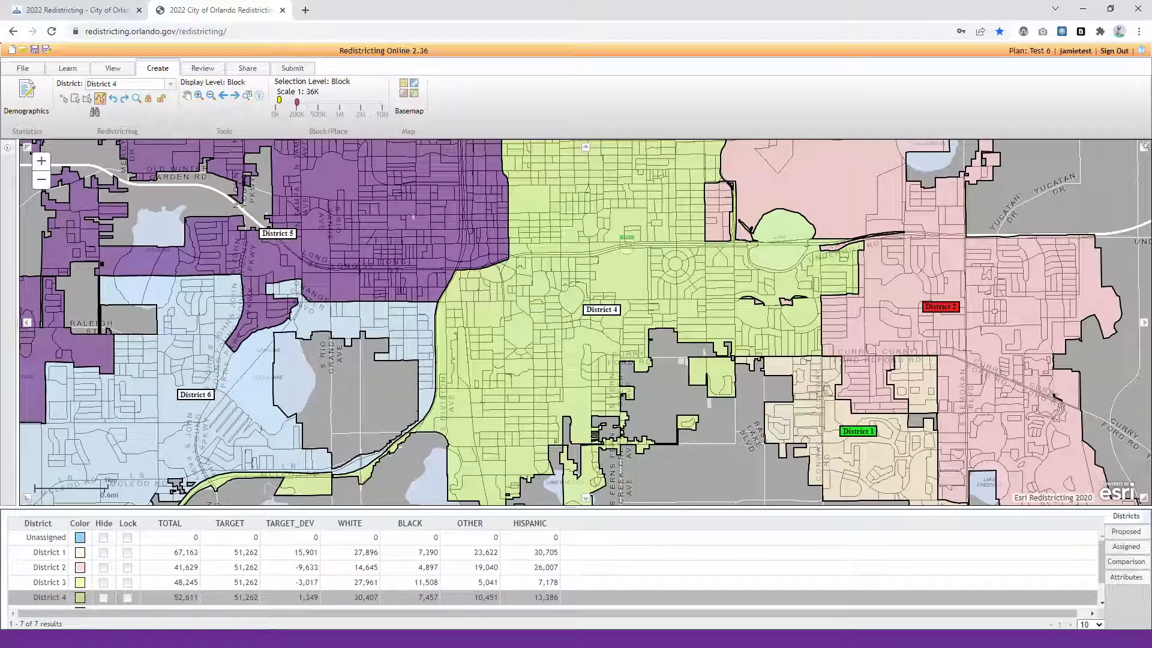
click(446, 202)
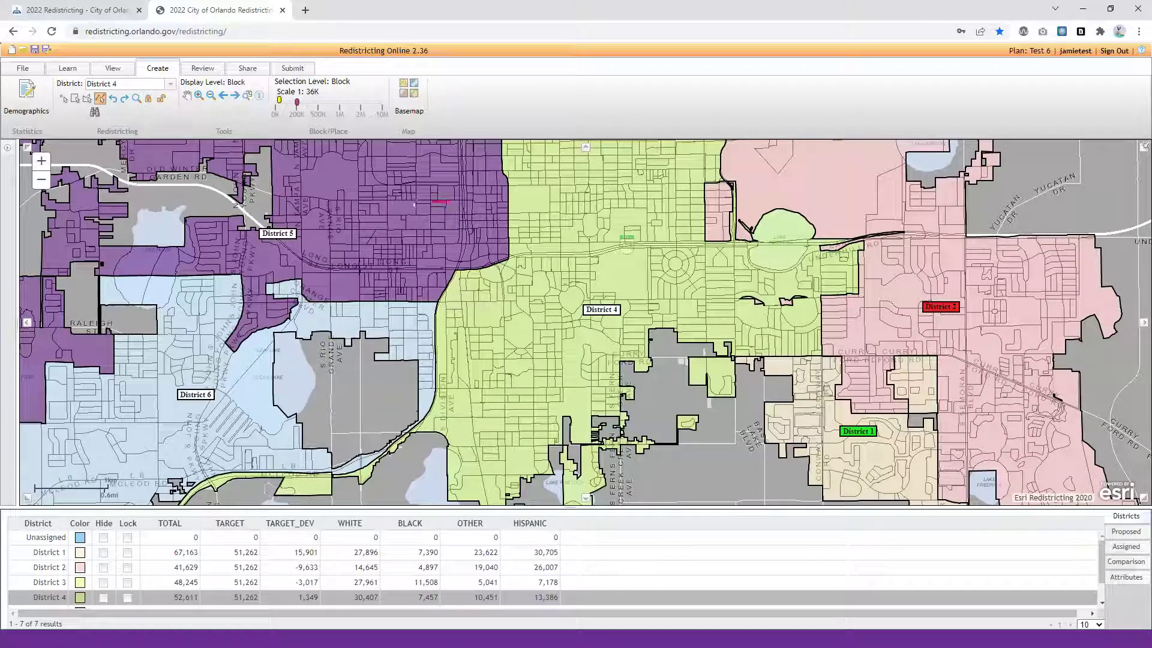
click(364, 201)
click(374, 252)
click(425, 220)
click(424, 276)
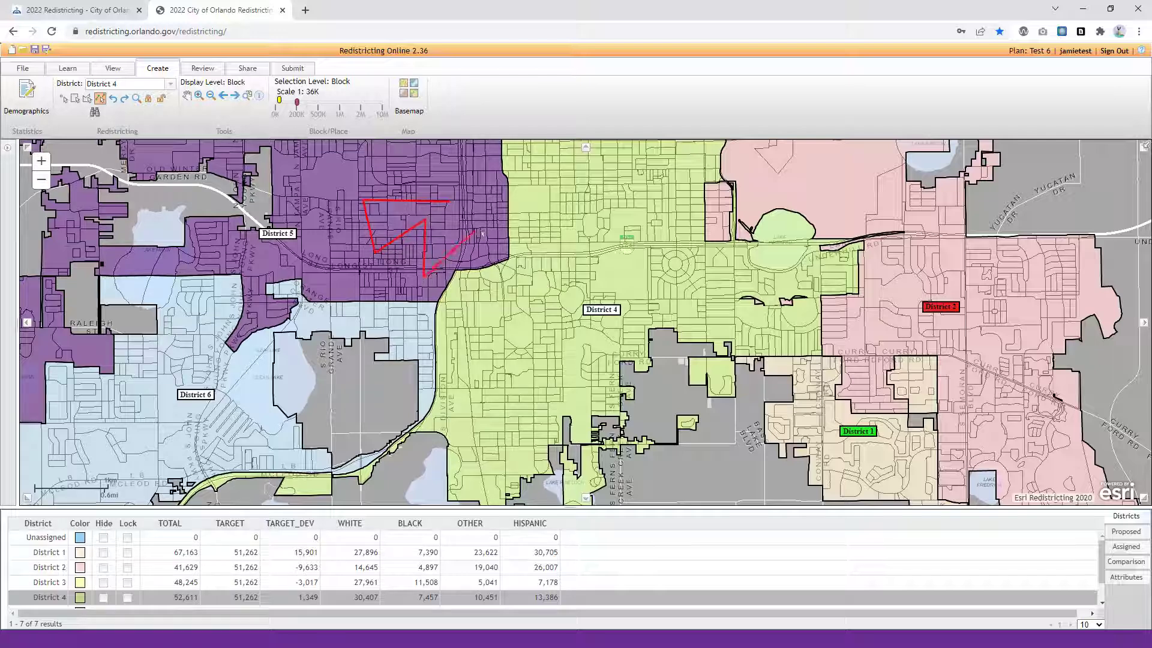
click(479, 230)
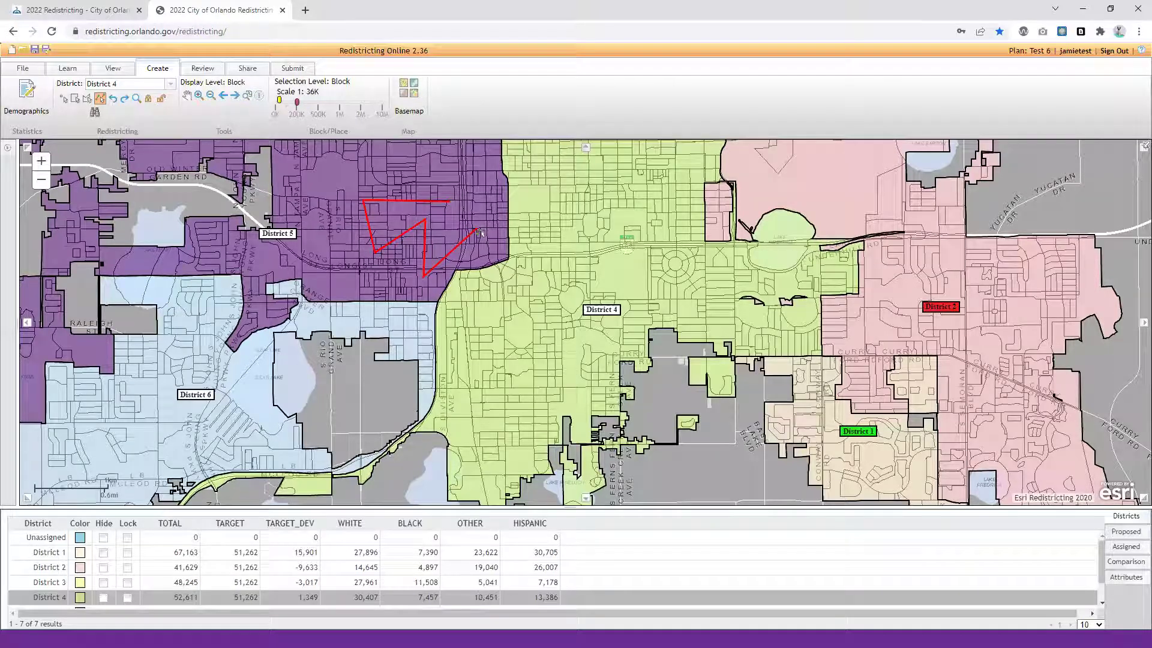
double_click(480, 232)
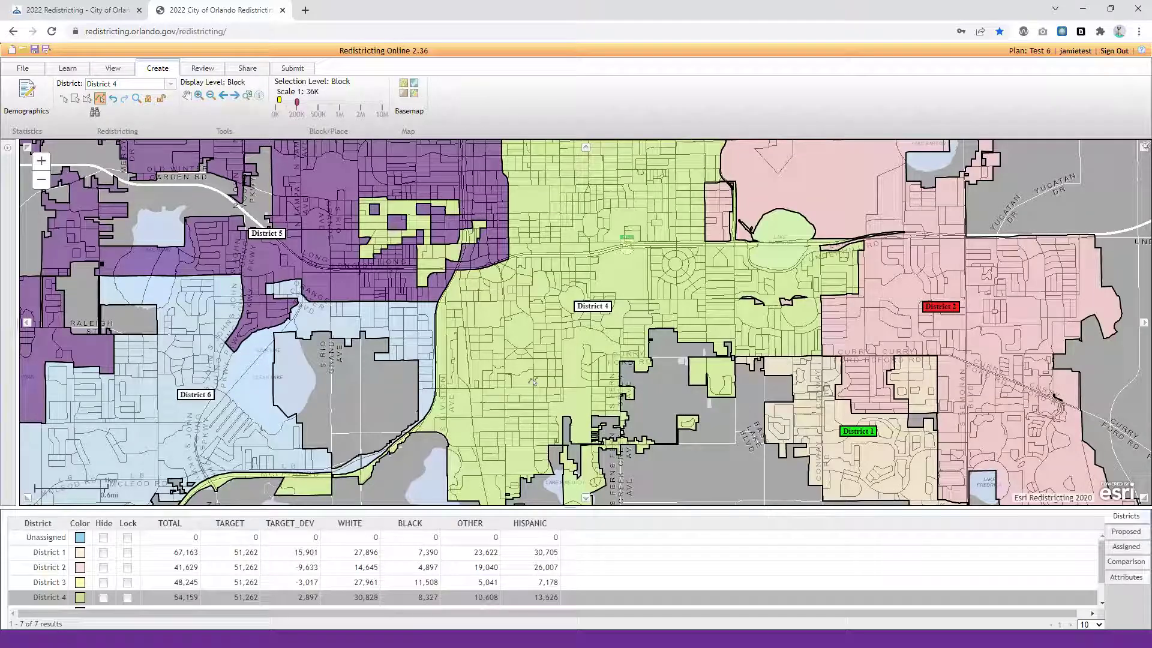
click(113, 99)
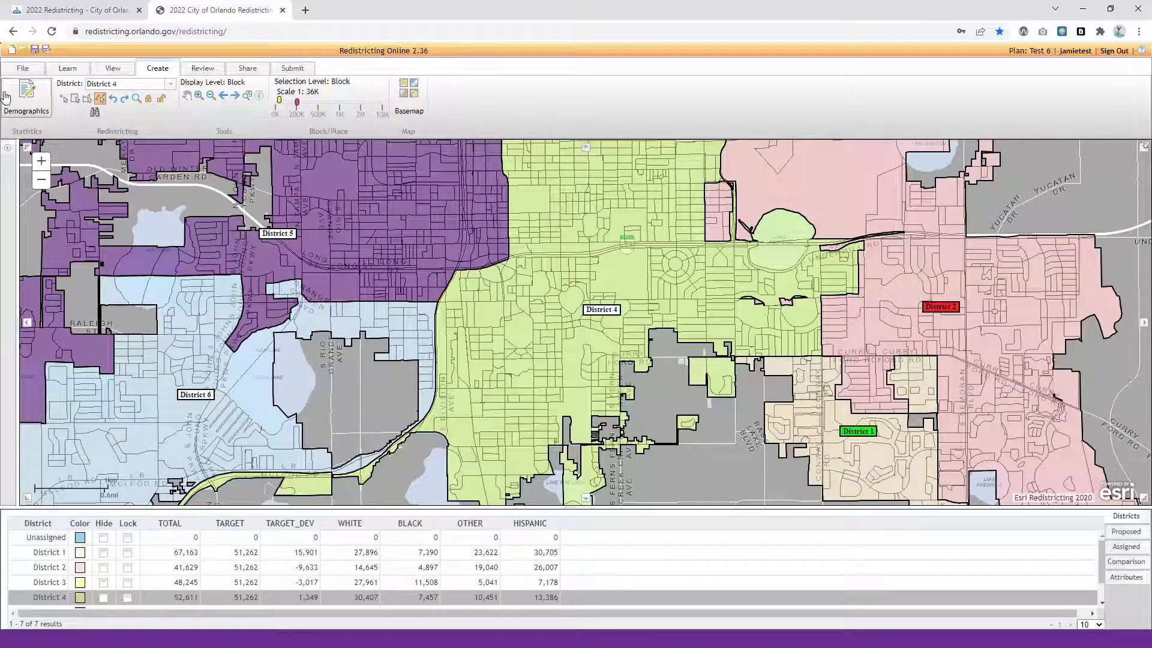
Step: Review the plan histogram by district for the TOTAL, TARGET and WHITE demographics, and close it
click(198, 70)
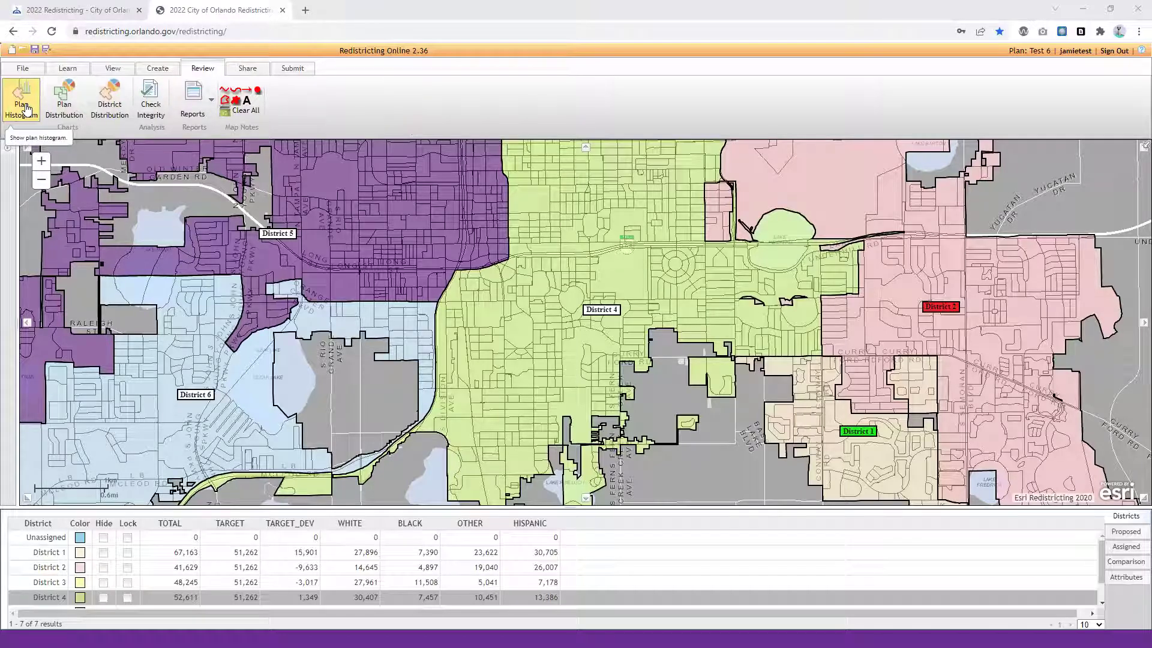
click(26, 108)
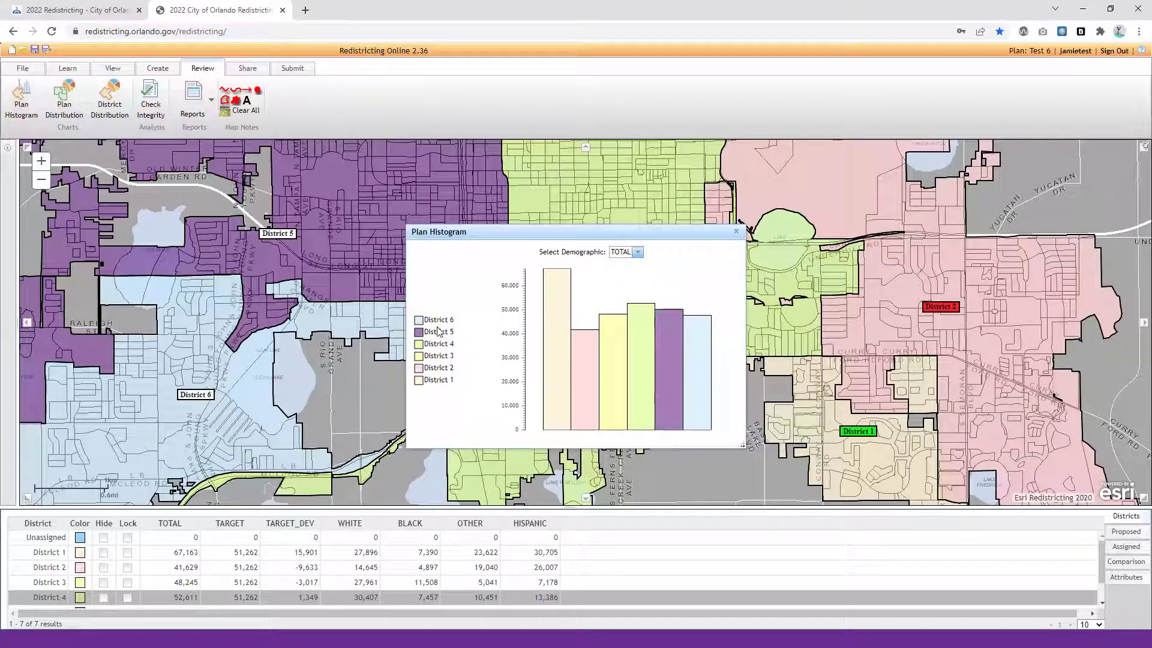
mouse_move(558, 331)
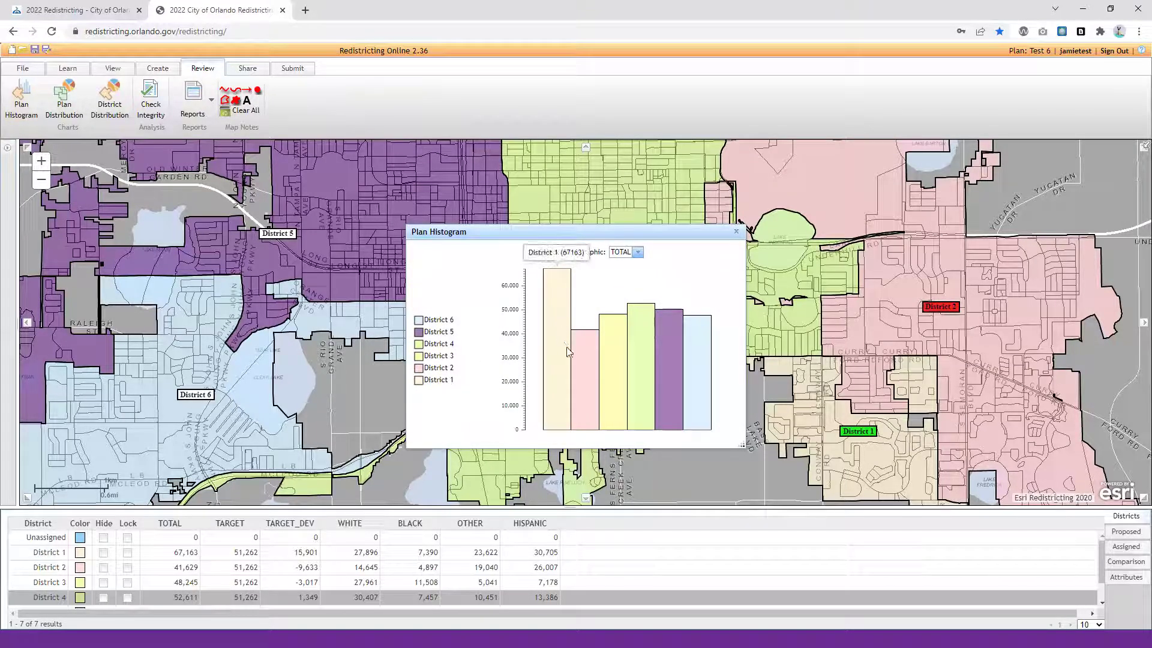
mouse_move(611, 378)
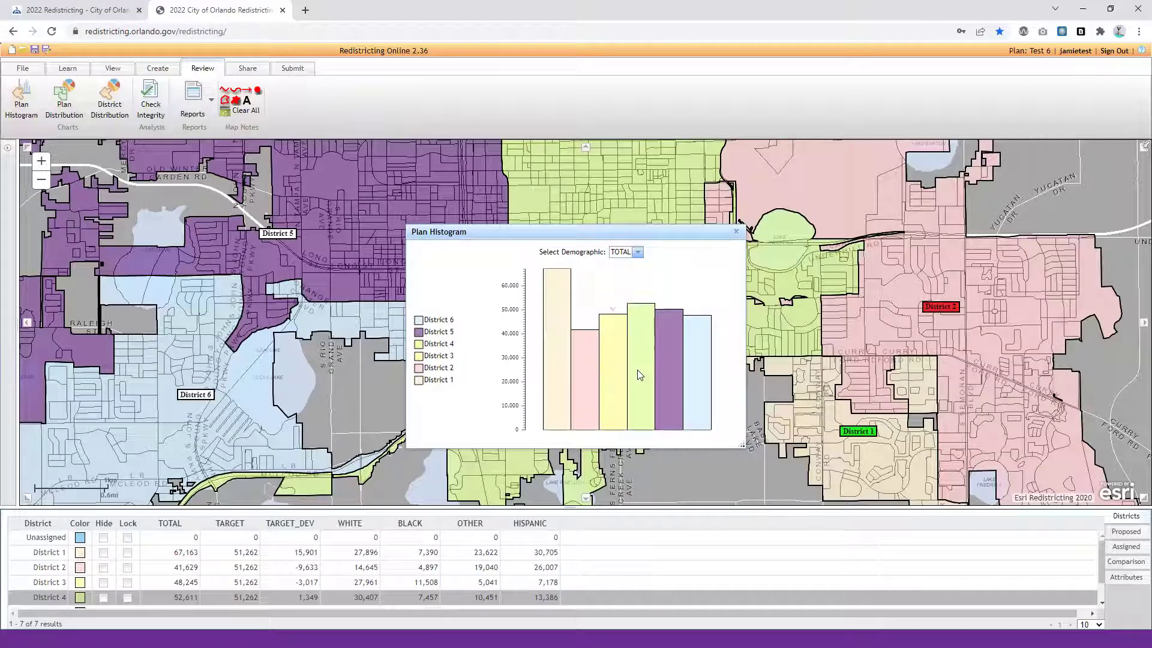
click(639, 258)
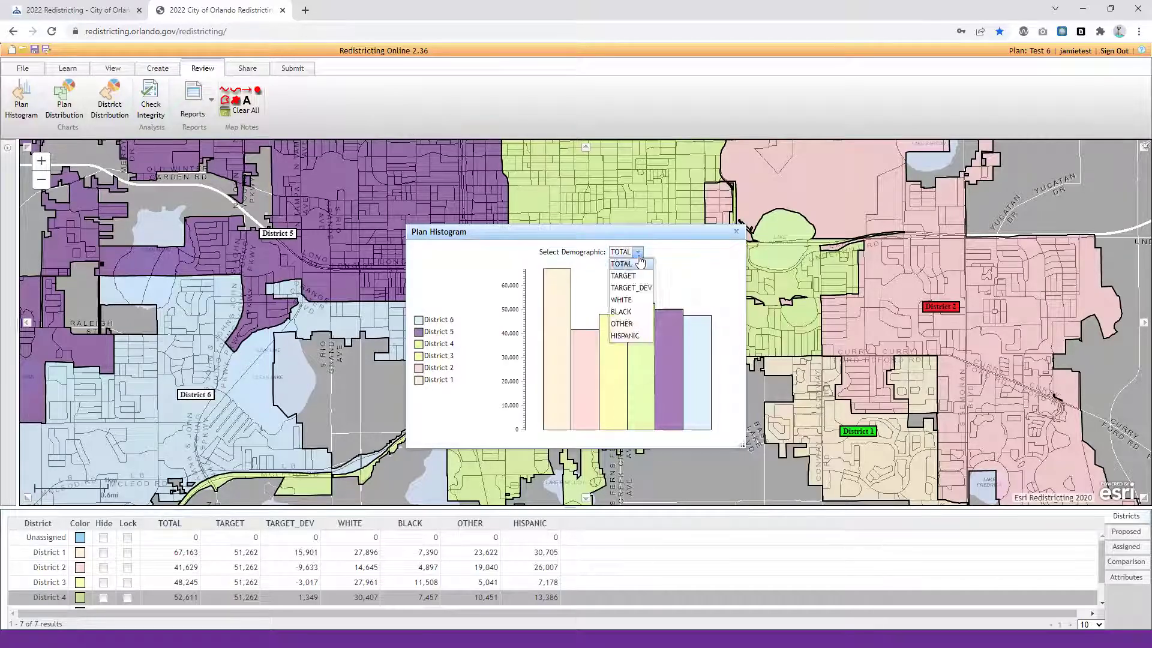
click(635, 275)
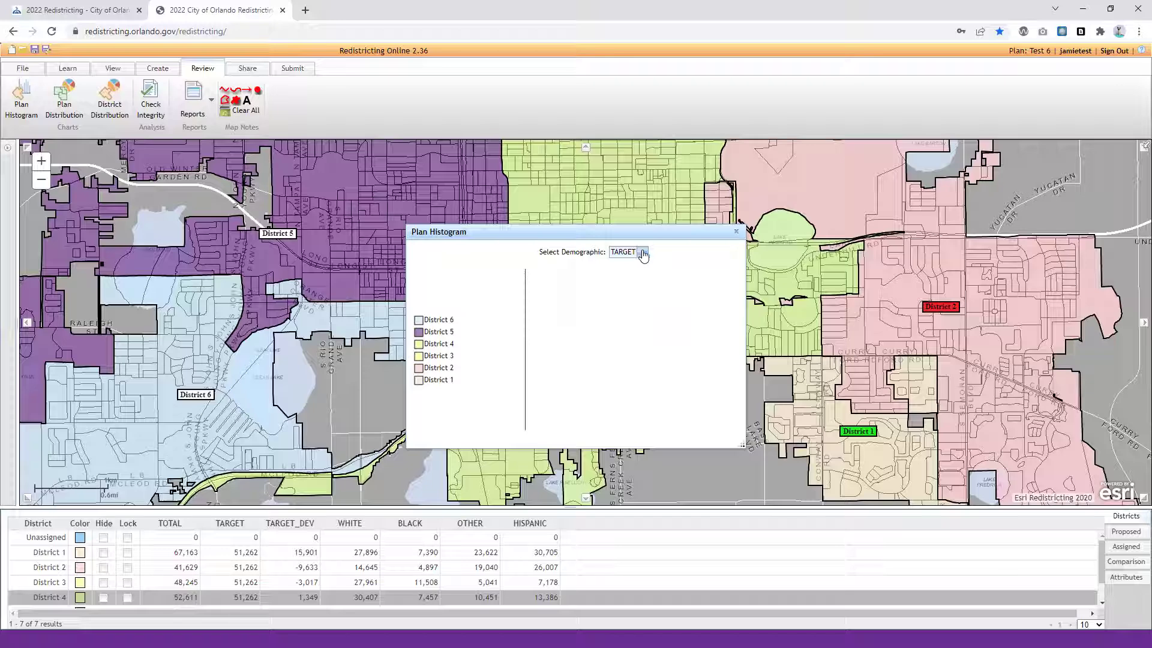
click(643, 254)
click(631, 296)
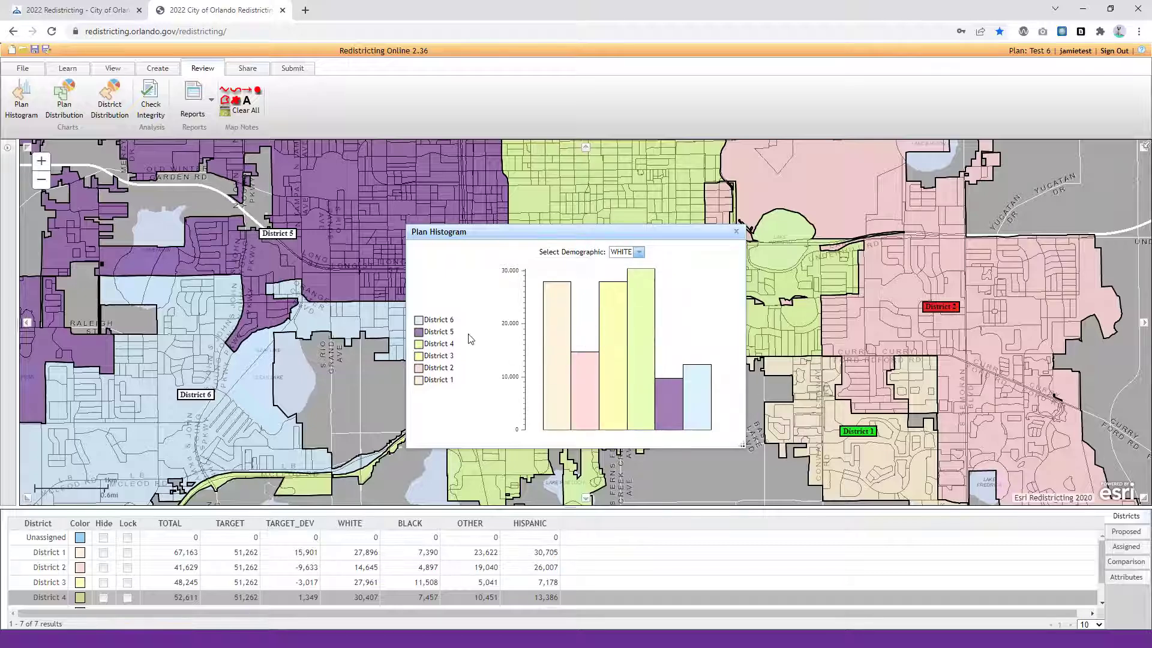
click(736, 233)
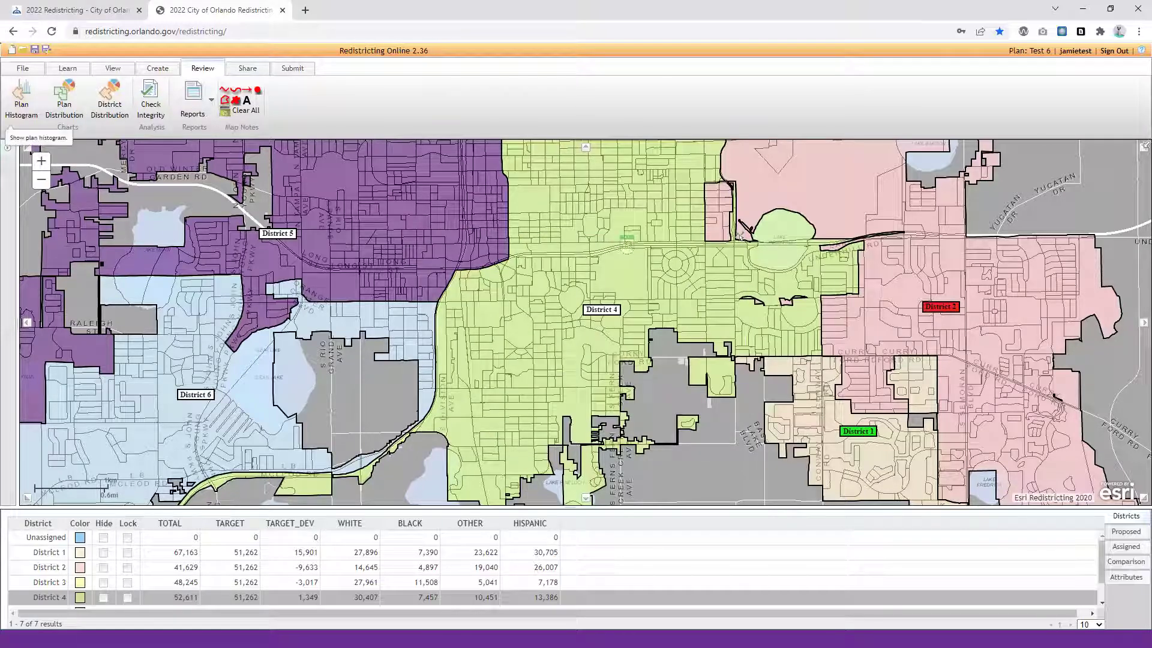
Step: Examine the plan distribution pie chart for the TOTAL demographic across the districts, and close it
click(63, 109)
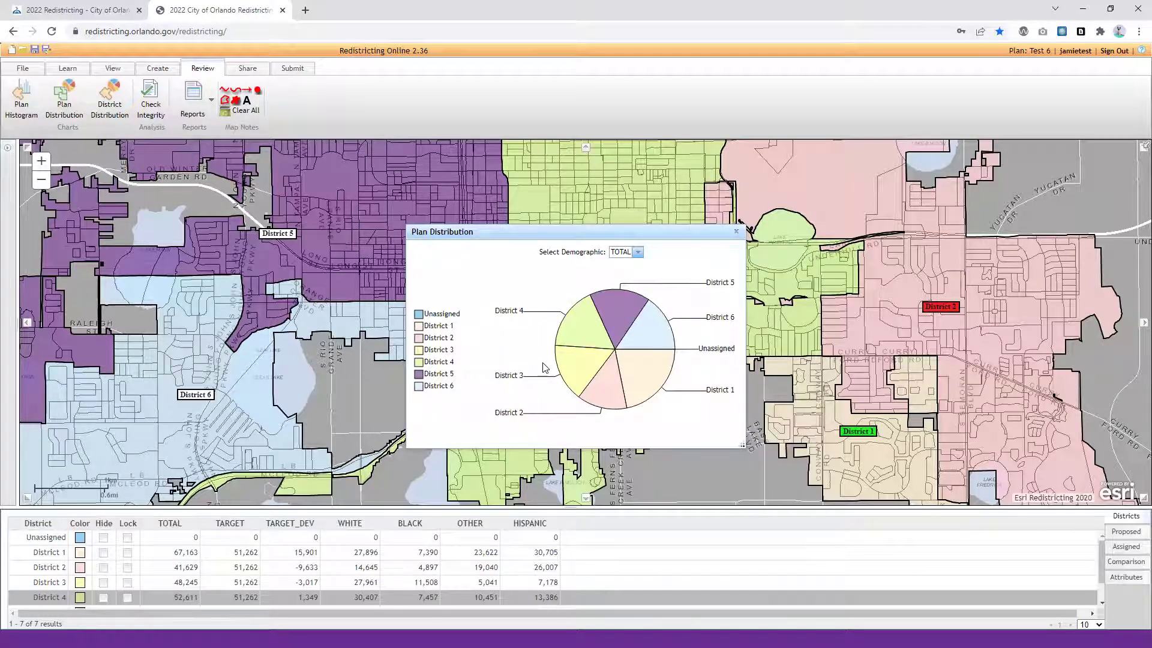
mouse_move(585, 343)
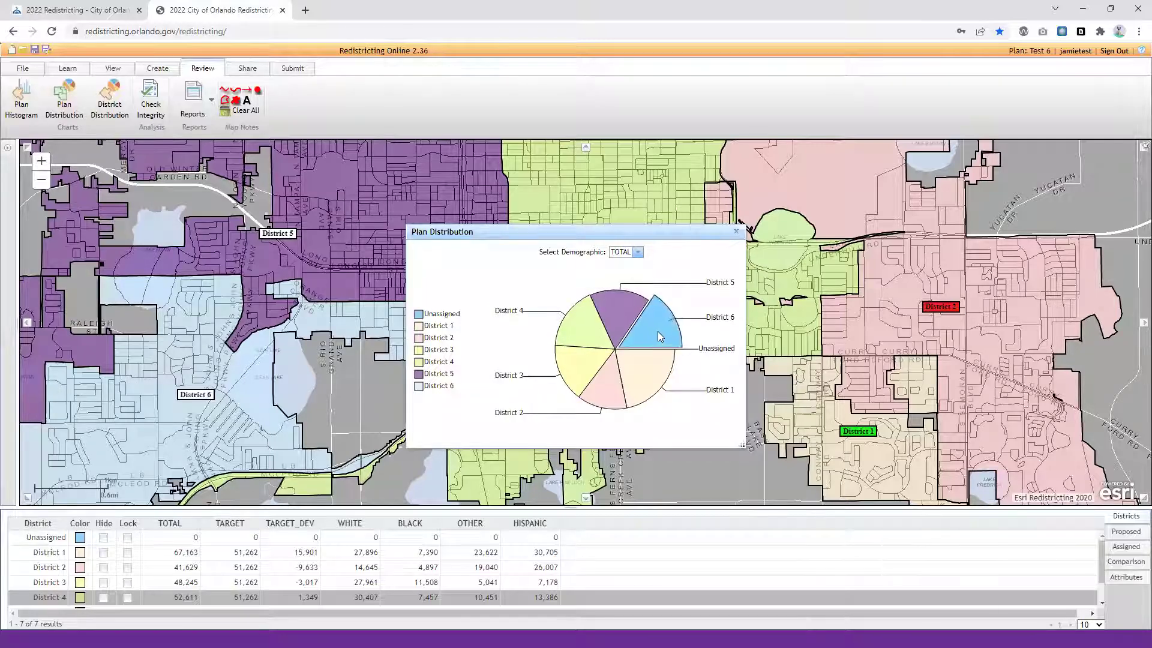
click(736, 233)
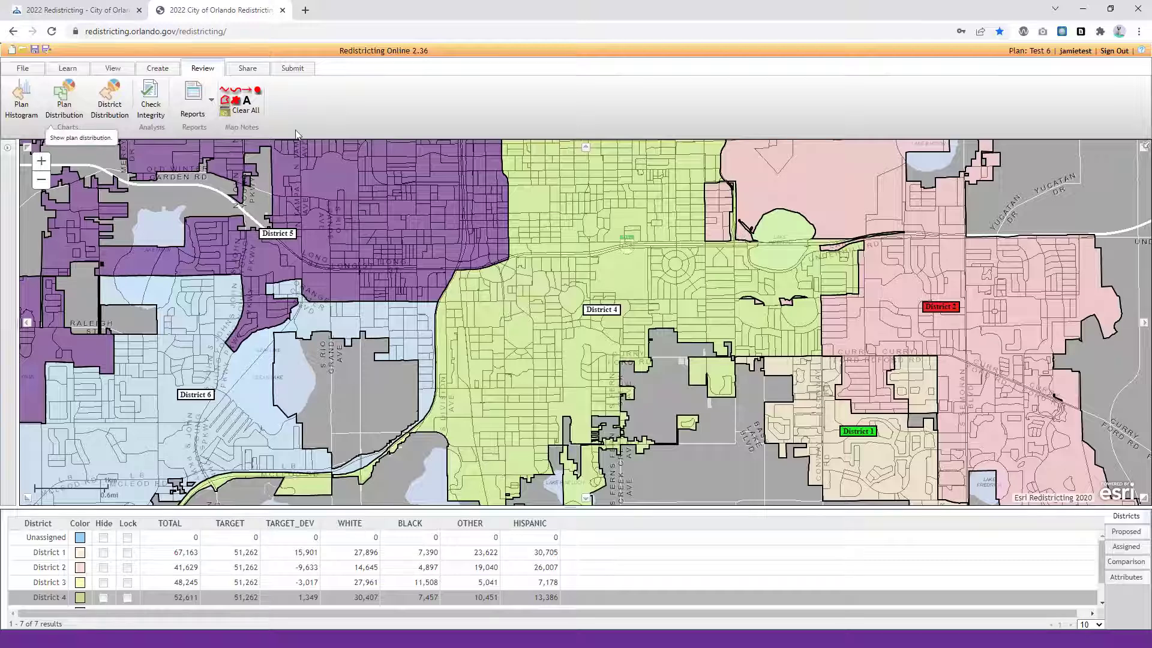
Step: Compare the district distribution charts of Districts 3, 2 and 4 in the Alternative category, and close the chart window
click(110, 110)
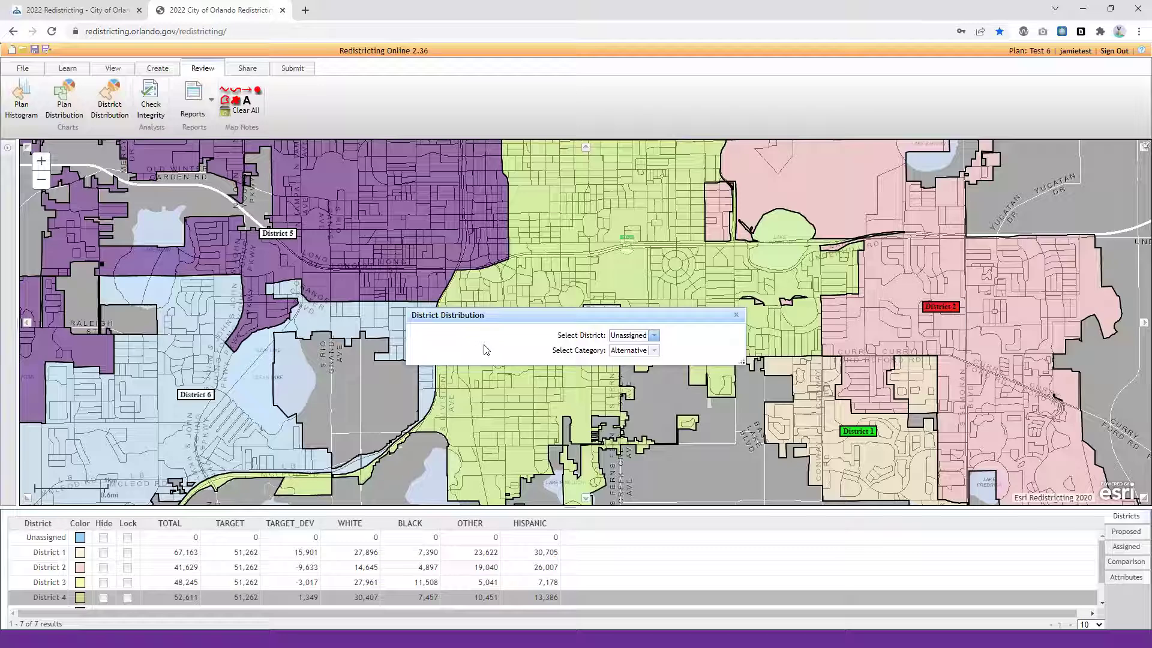
click(654, 336)
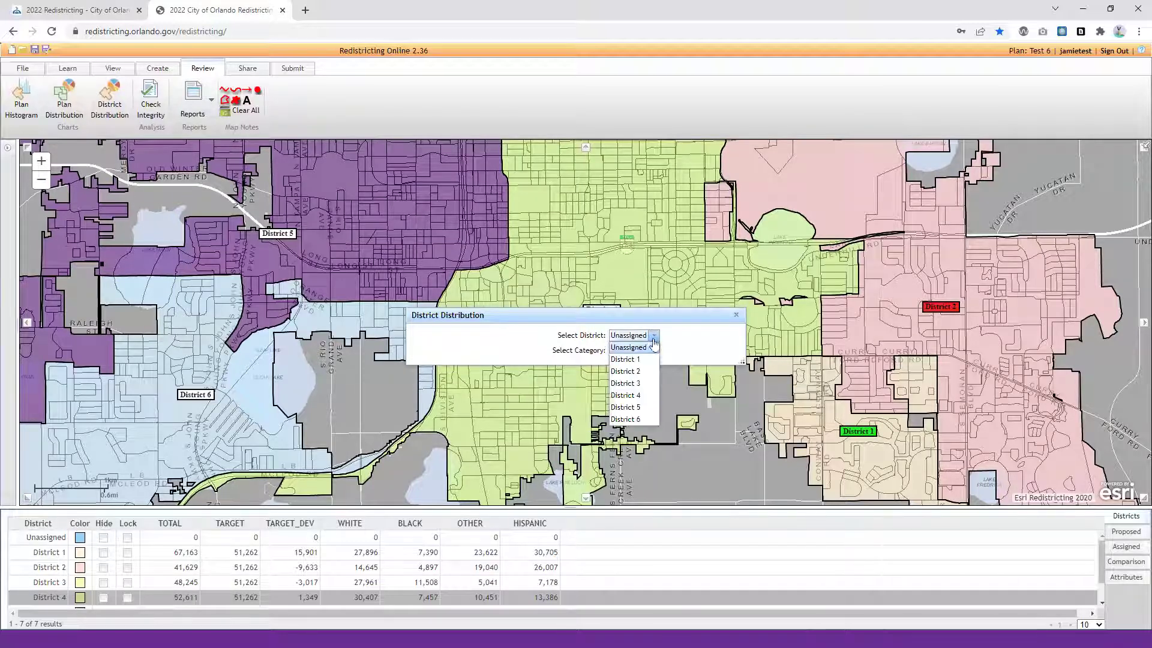
click(637, 387)
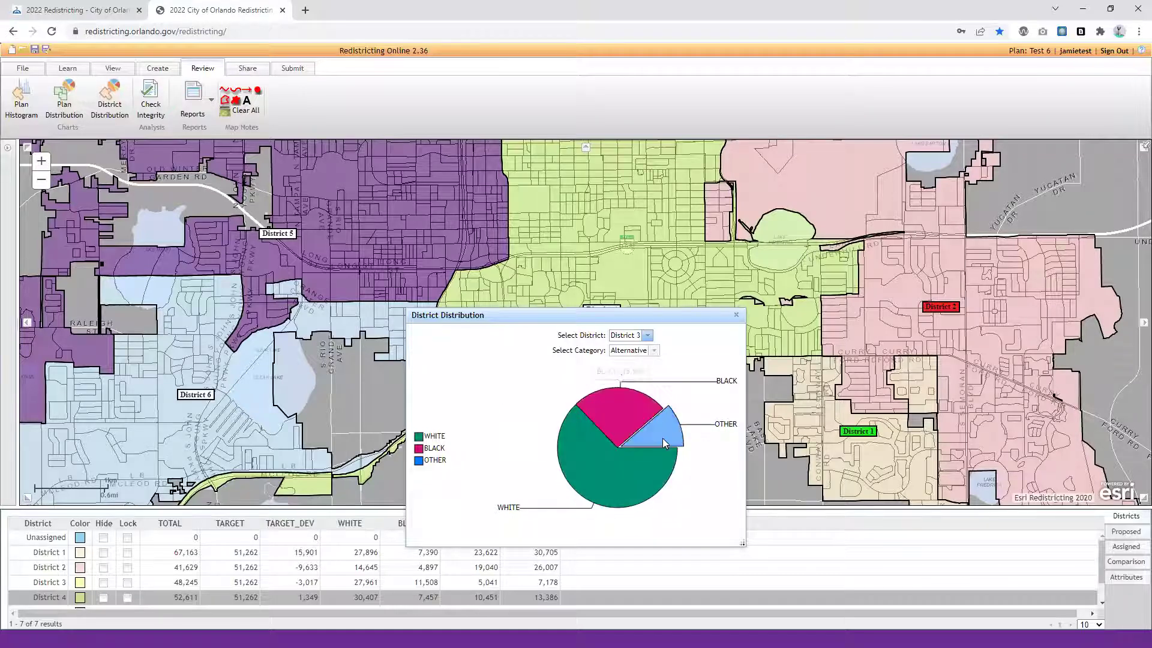
click(647, 335)
click(631, 368)
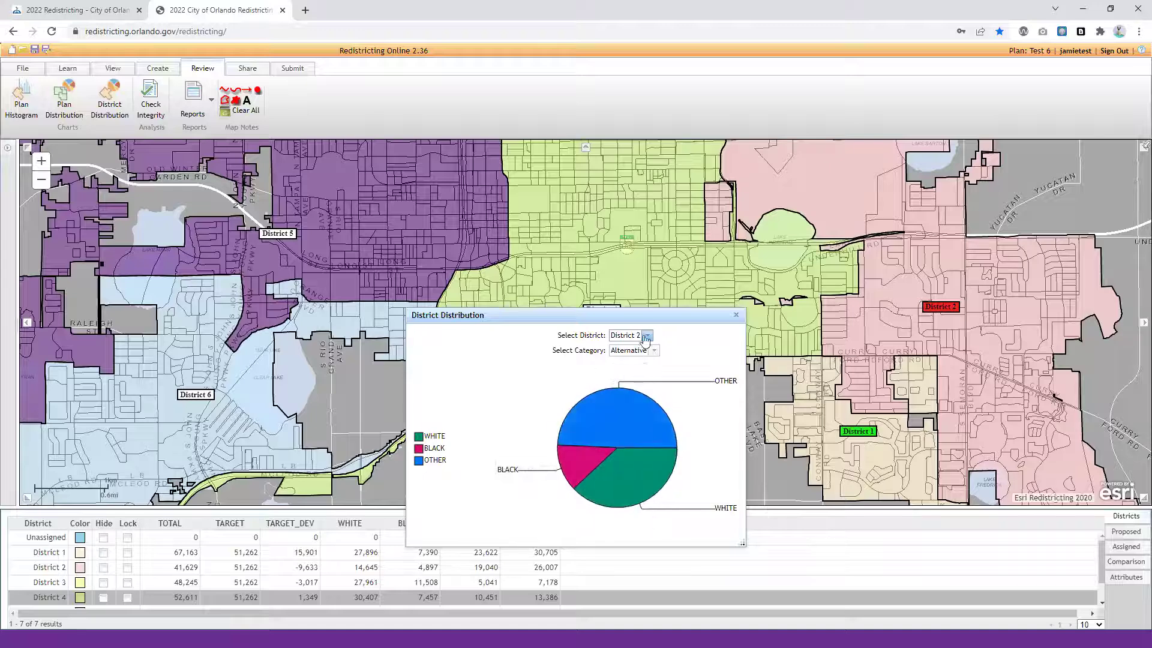
click(647, 335)
click(631, 394)
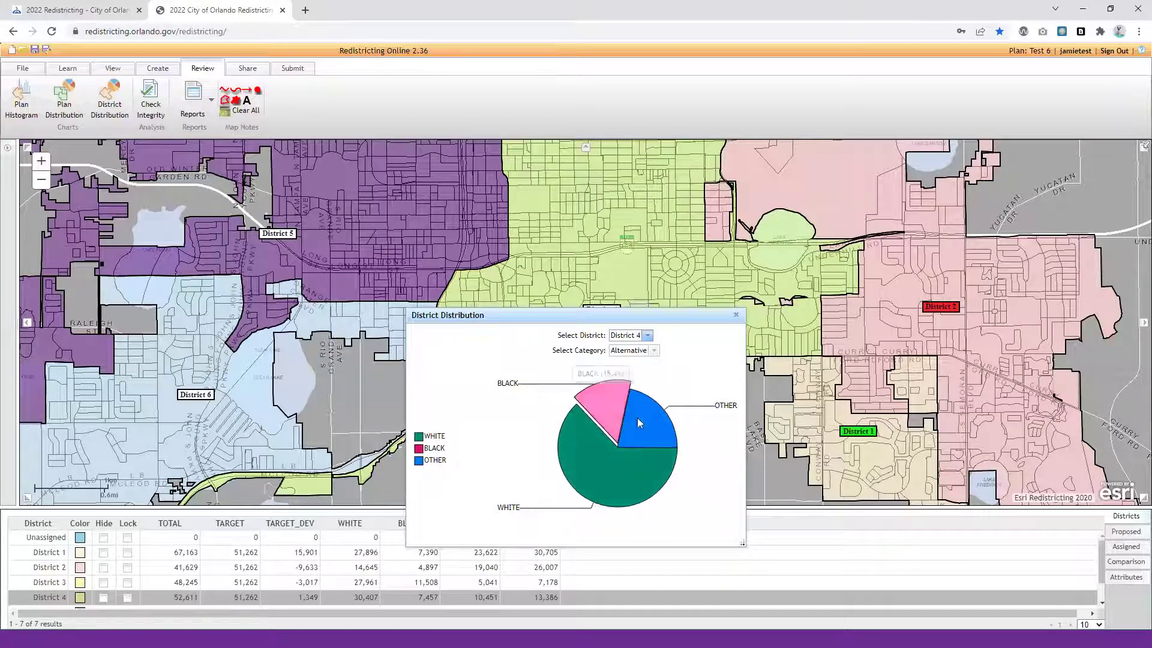
click(738, 316)
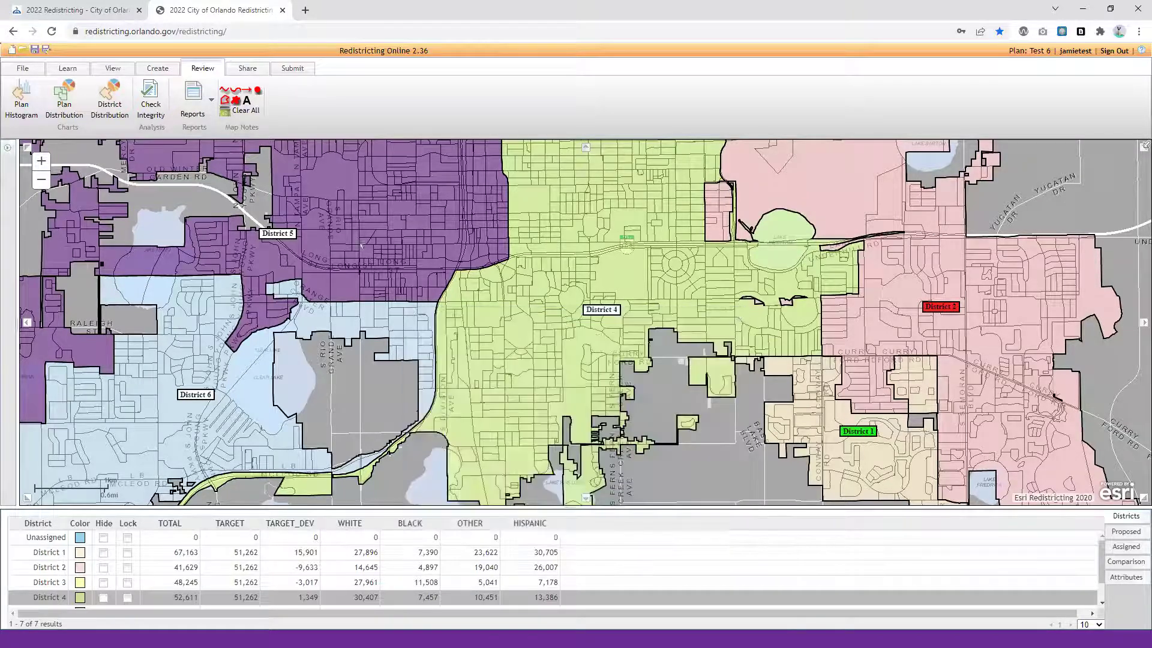
Step: Run the plan's integrity tests, review the Maximum Deviation Check details, and close the test results
click(166, 103)
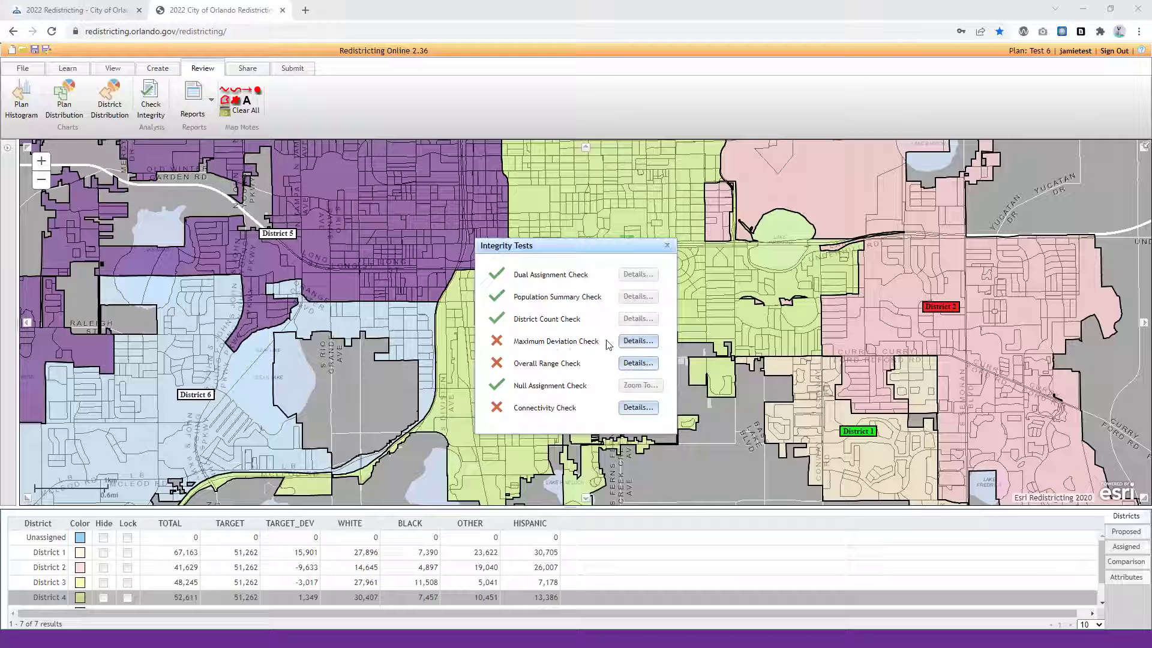
click(638, 341)
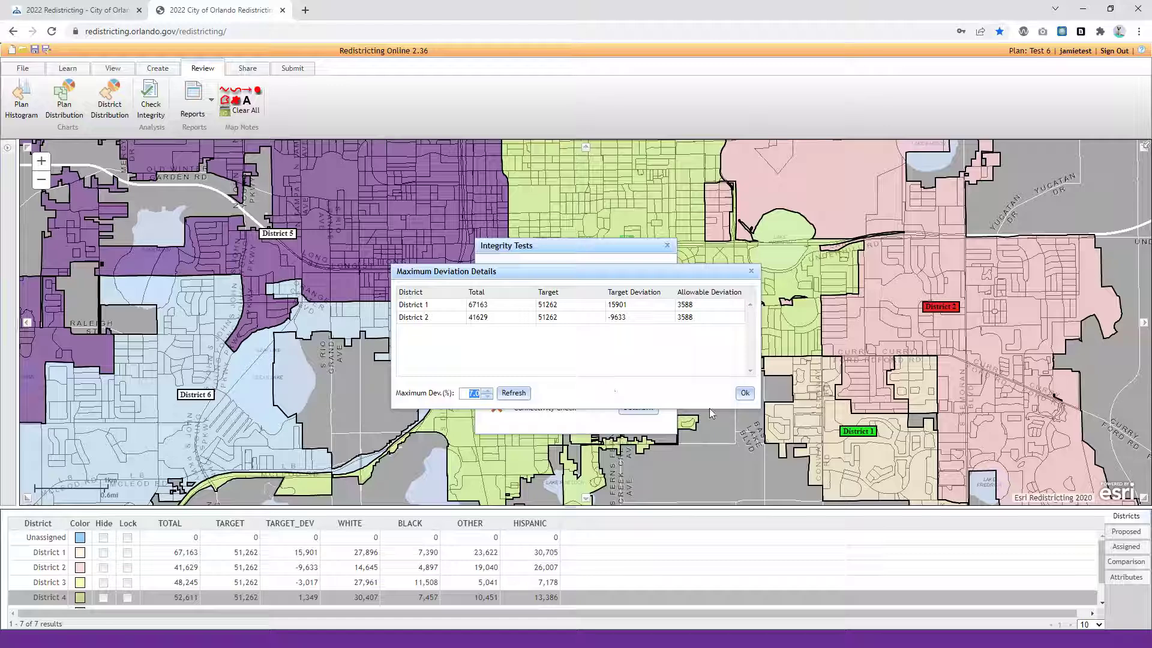
click(745, 393)
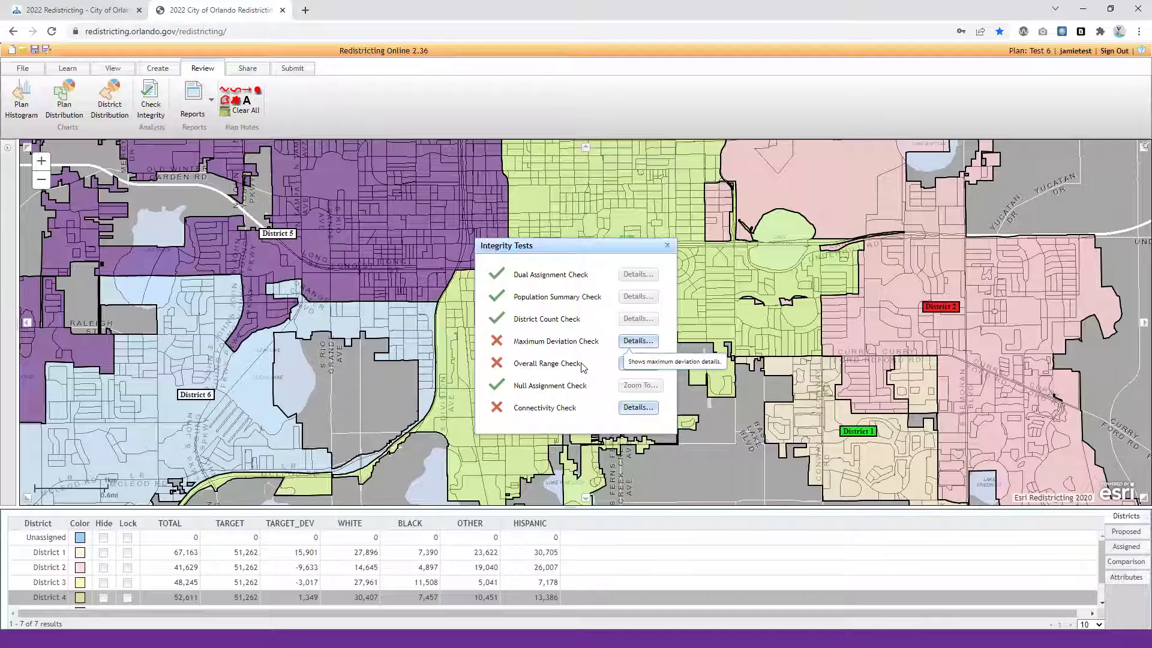
drag(577, 386, 513, 384)
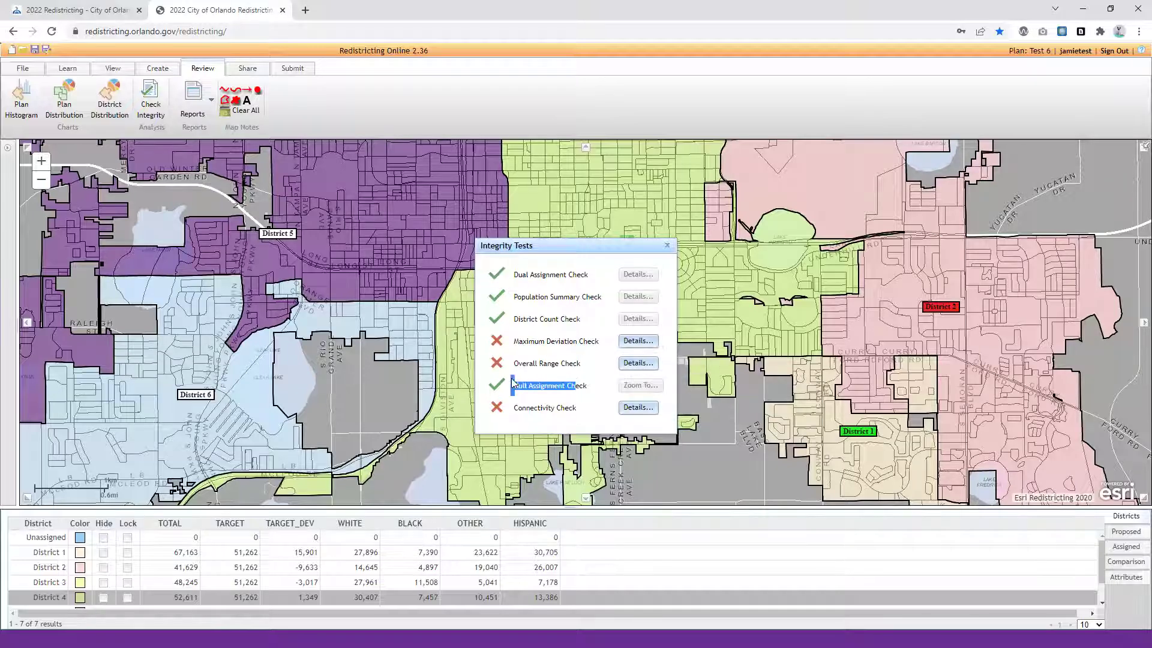
click(583, 387)
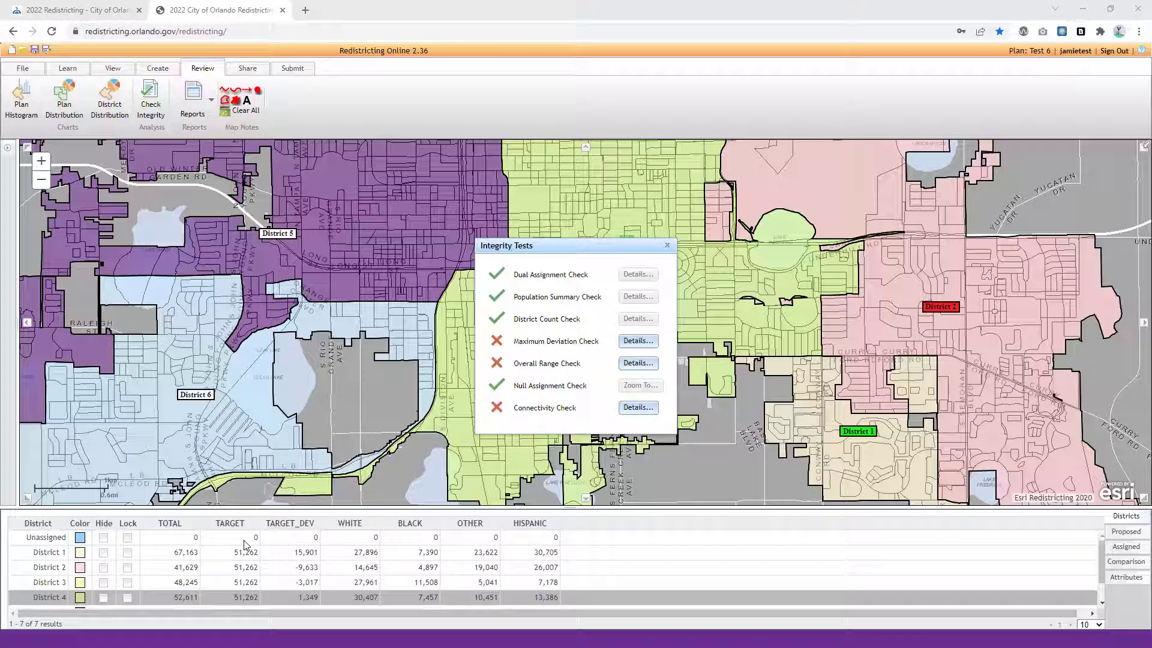
click(667, 246)
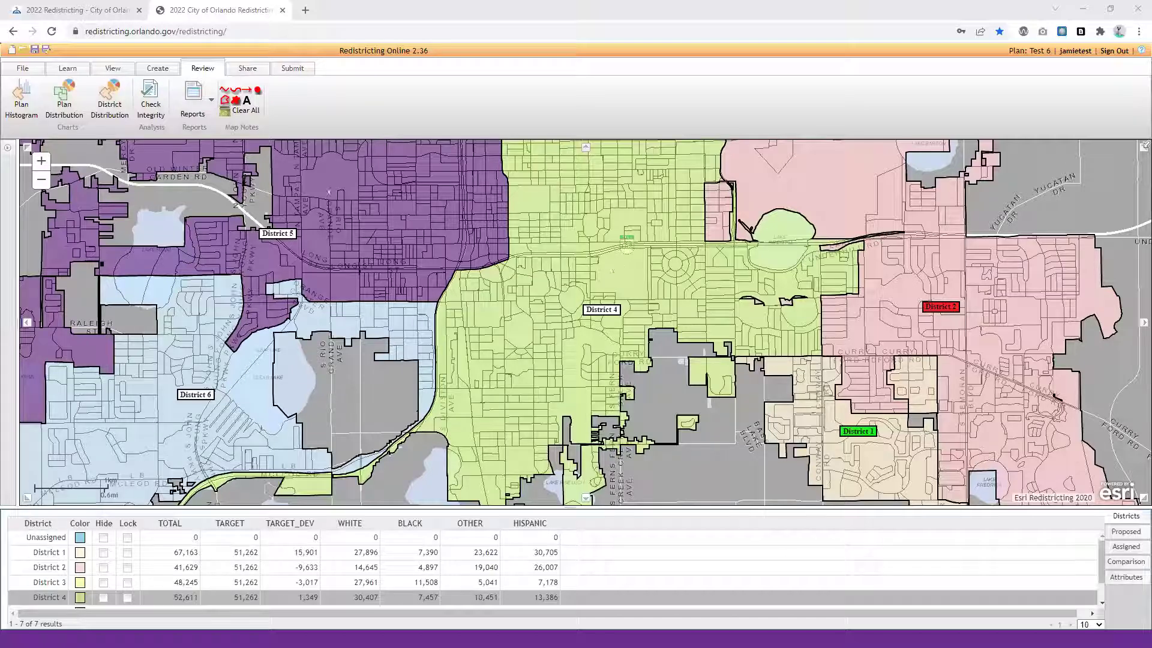
Step: View the attachments list for the plan and close it without uploading a file
click(247, 69)
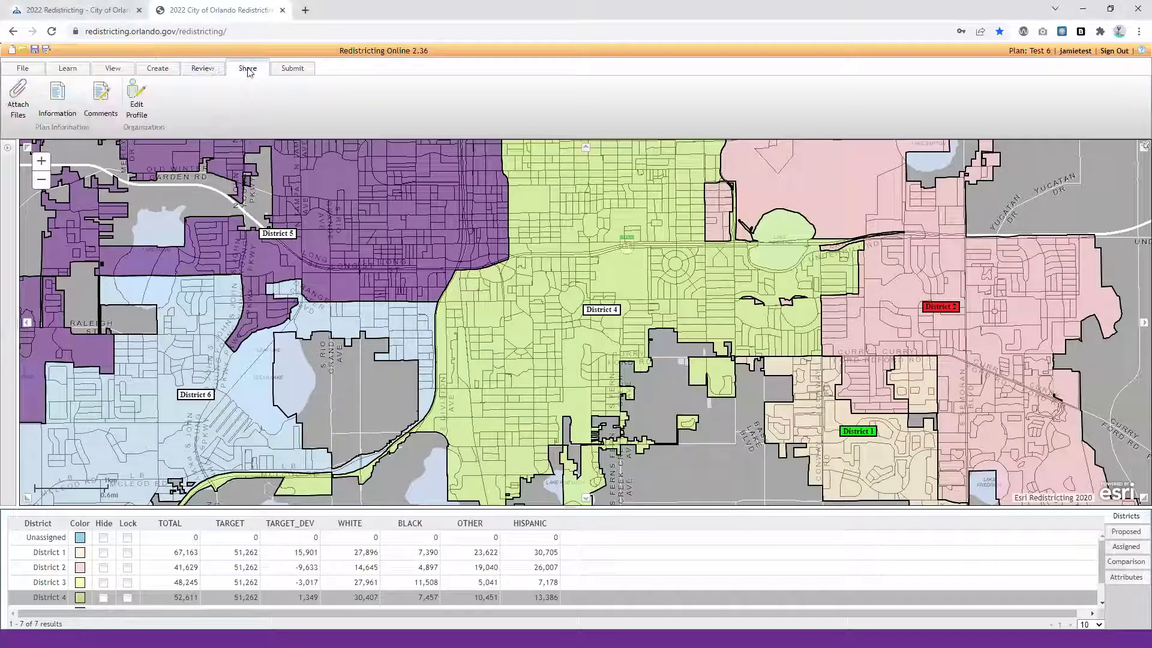
click(25, 114)
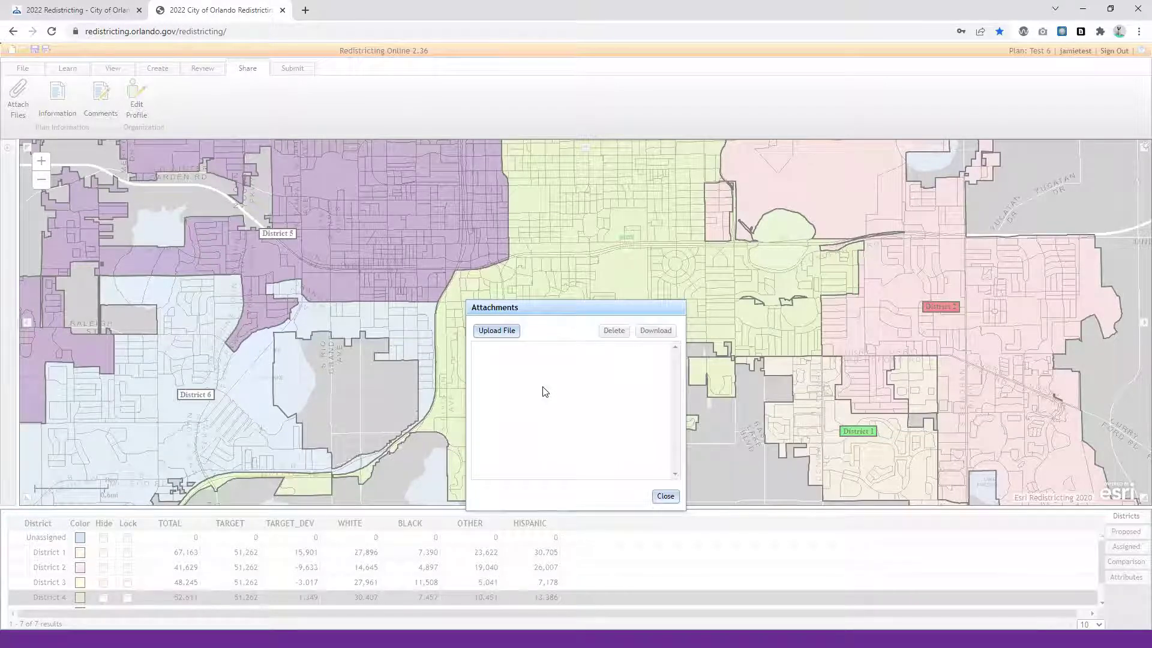
click(665, 496)
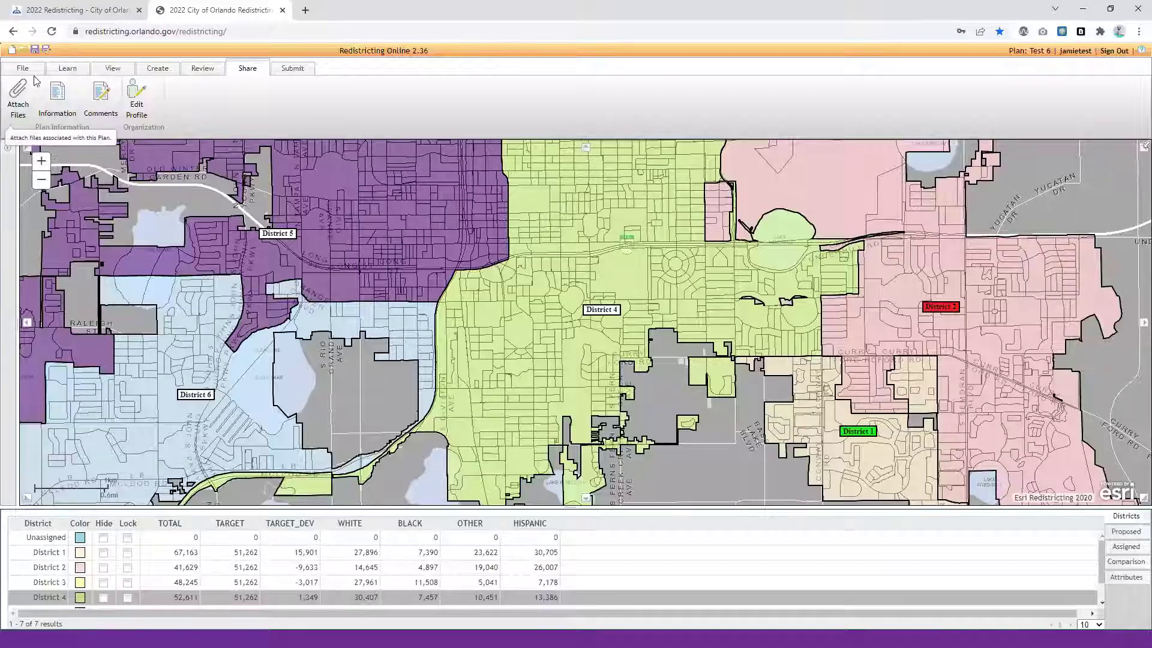
Step: Look over the plan information, including the plan name, description and organization fields, and leave it without saving
click(63, 107)
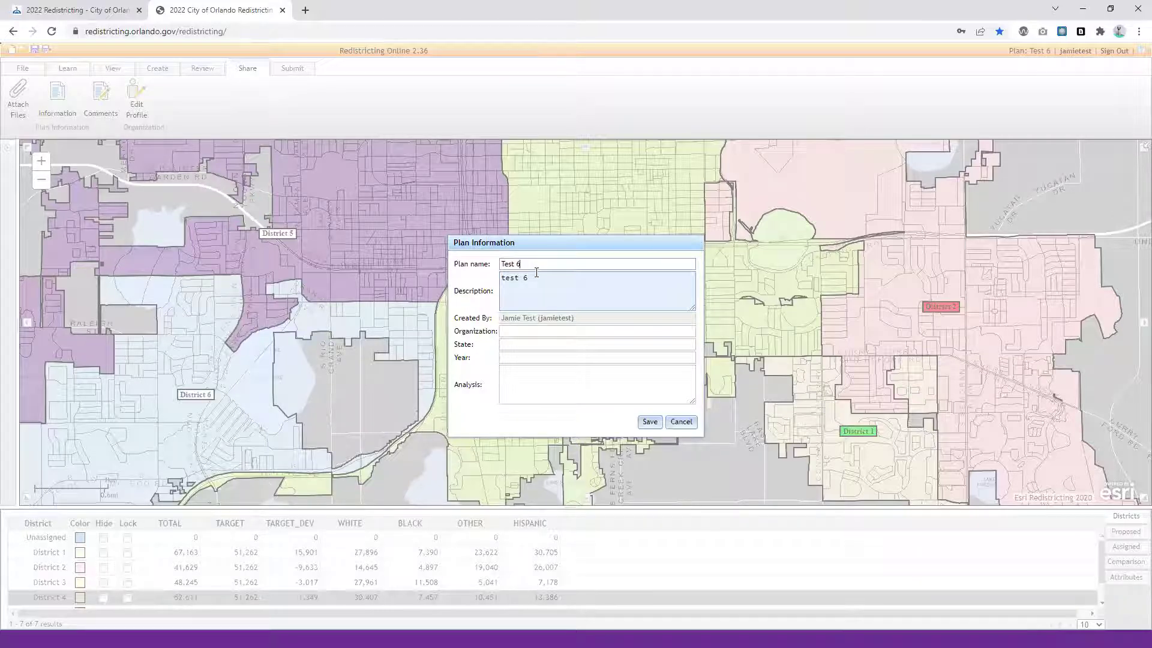
triple_click(535, 261)
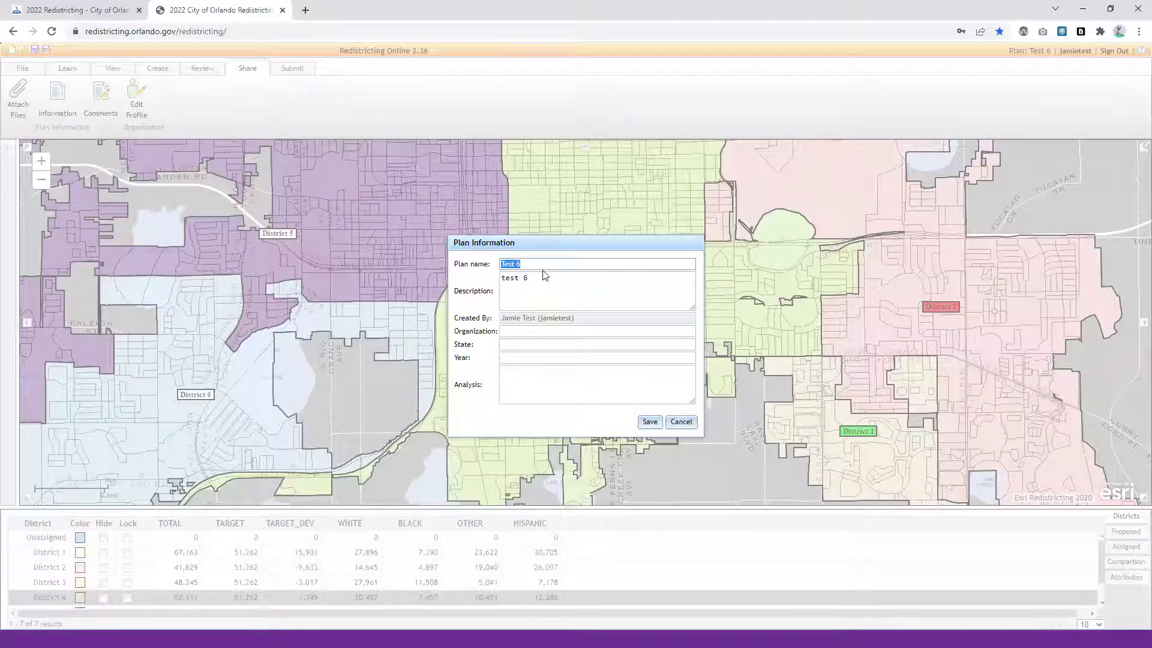
click(528, 294)
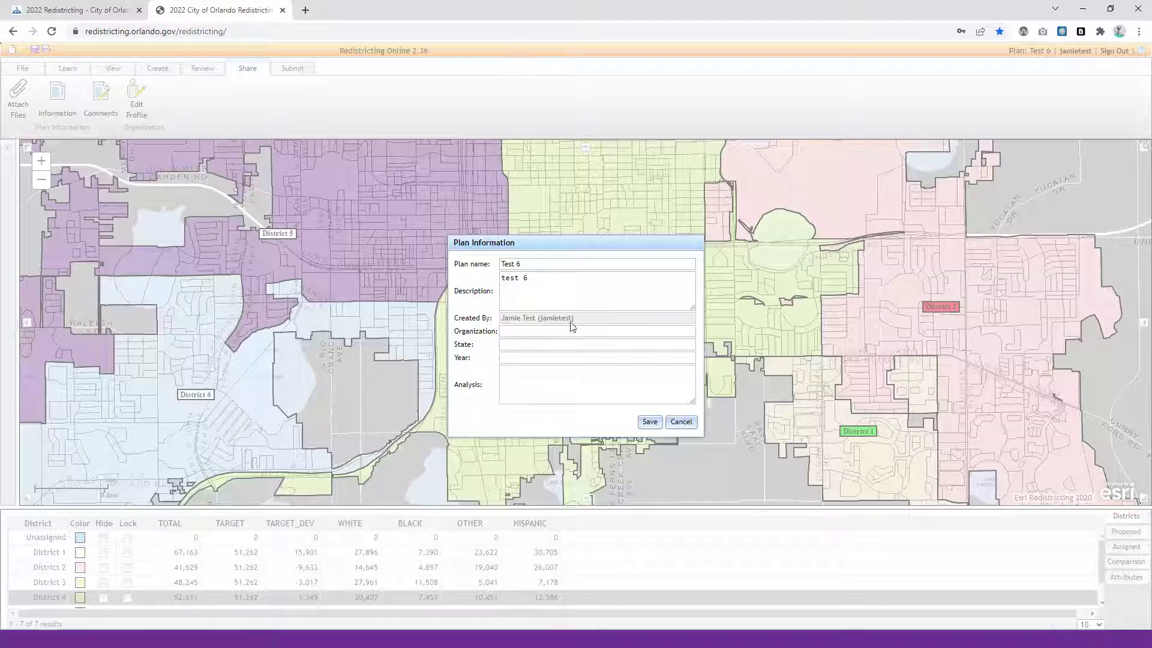
click(522, 334)
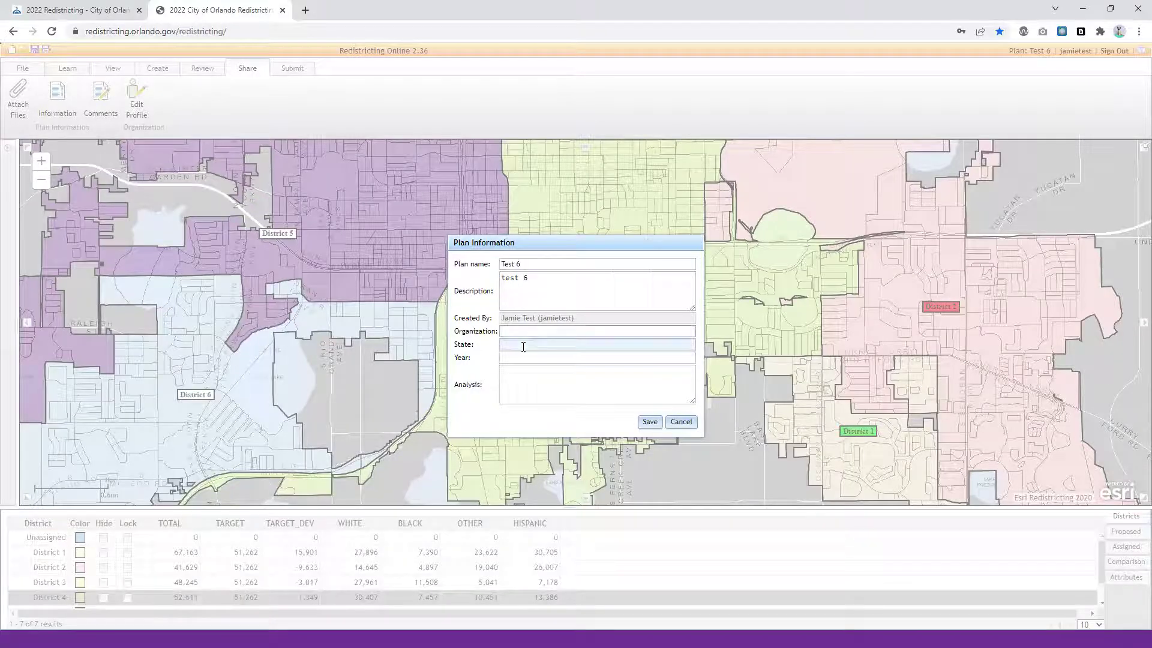
click(681, 422)
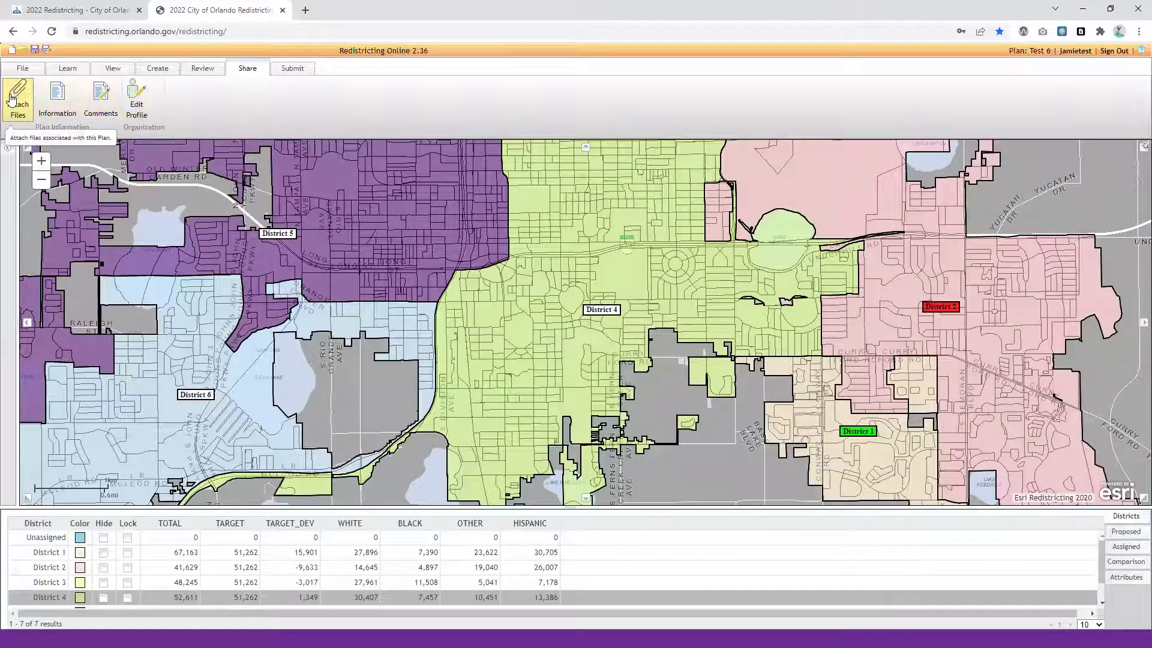
Step: Add the comment "this is my map" to the plan and close the comments
click(95, 105)
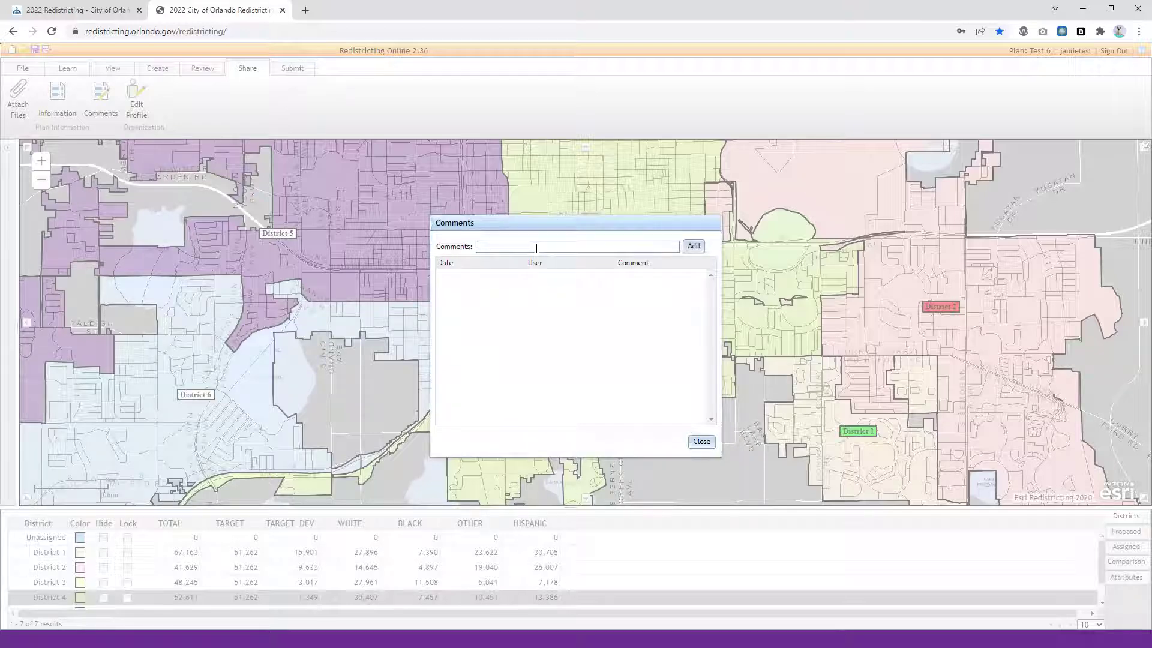
text(this is my map)
click(695, 247)
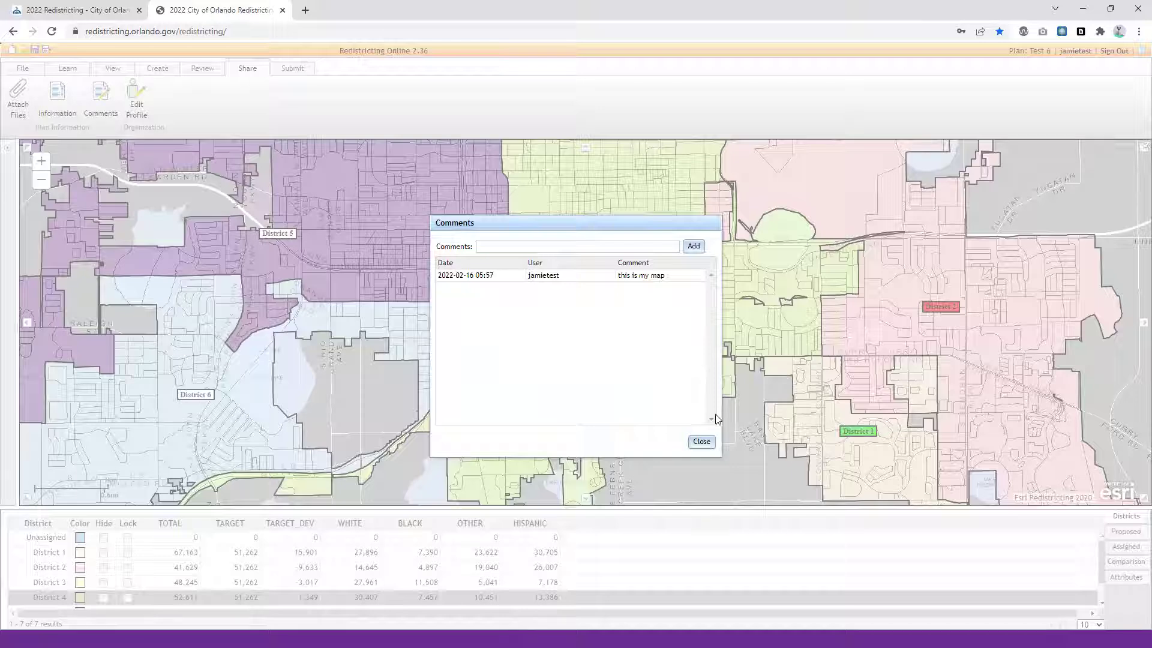
click(701, 441)
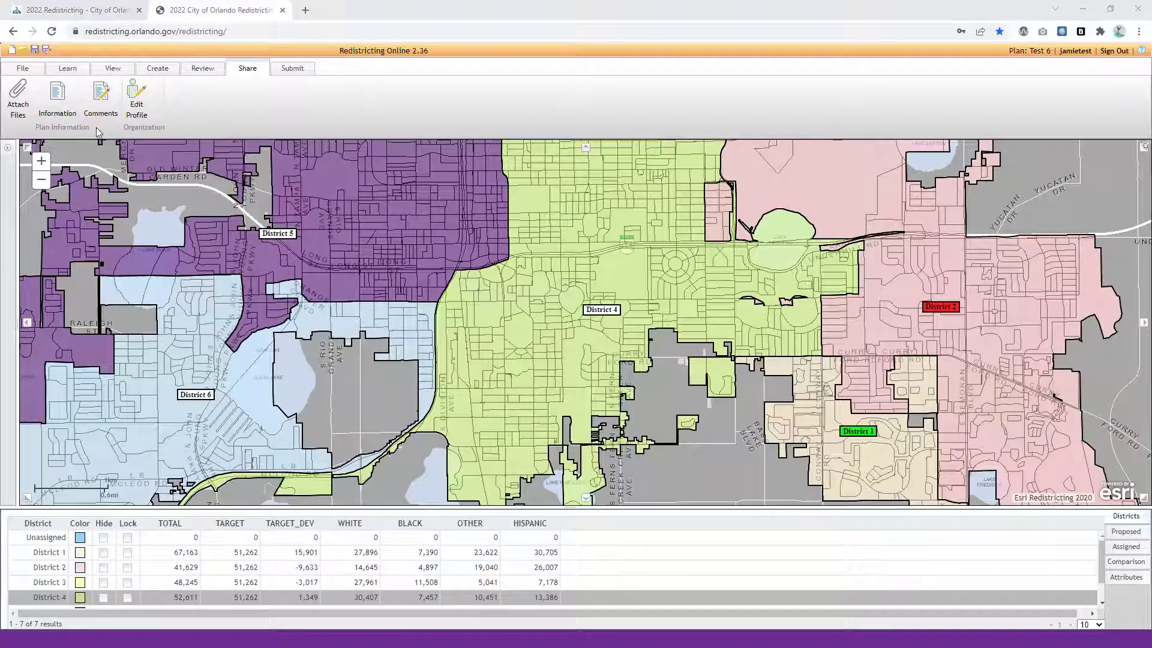
Step: Draw a freehand line note across Districts 4 and 6, and a northeast-pointing arrow note in the gray area south of District 4's label
click(202, 70)
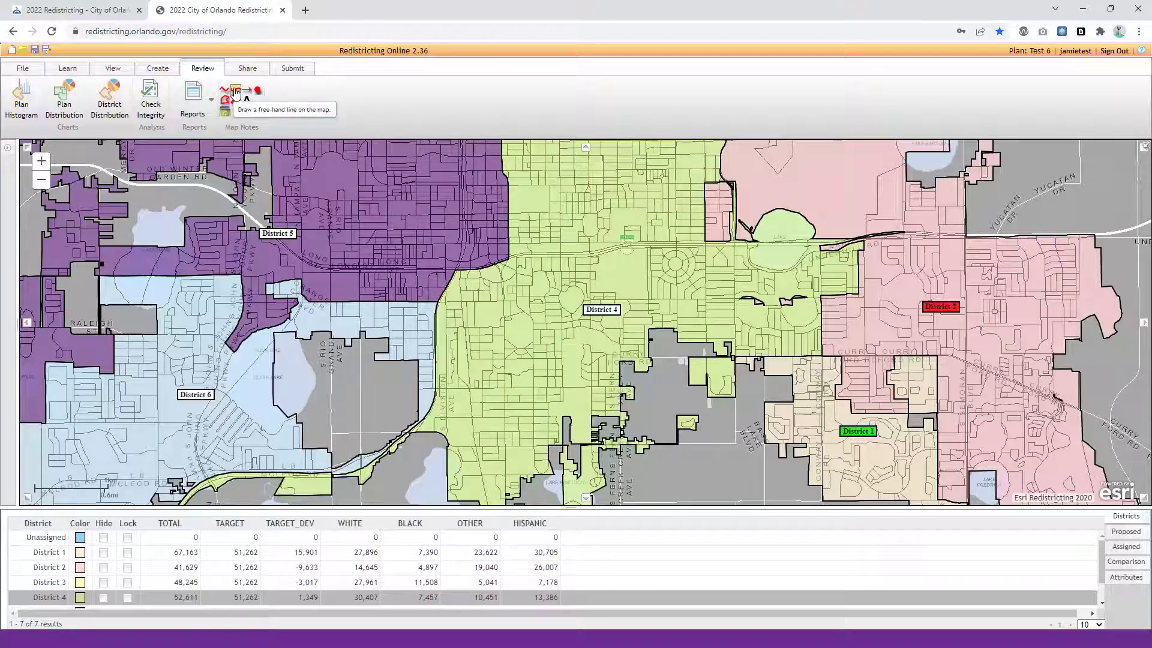
click(235, 93)
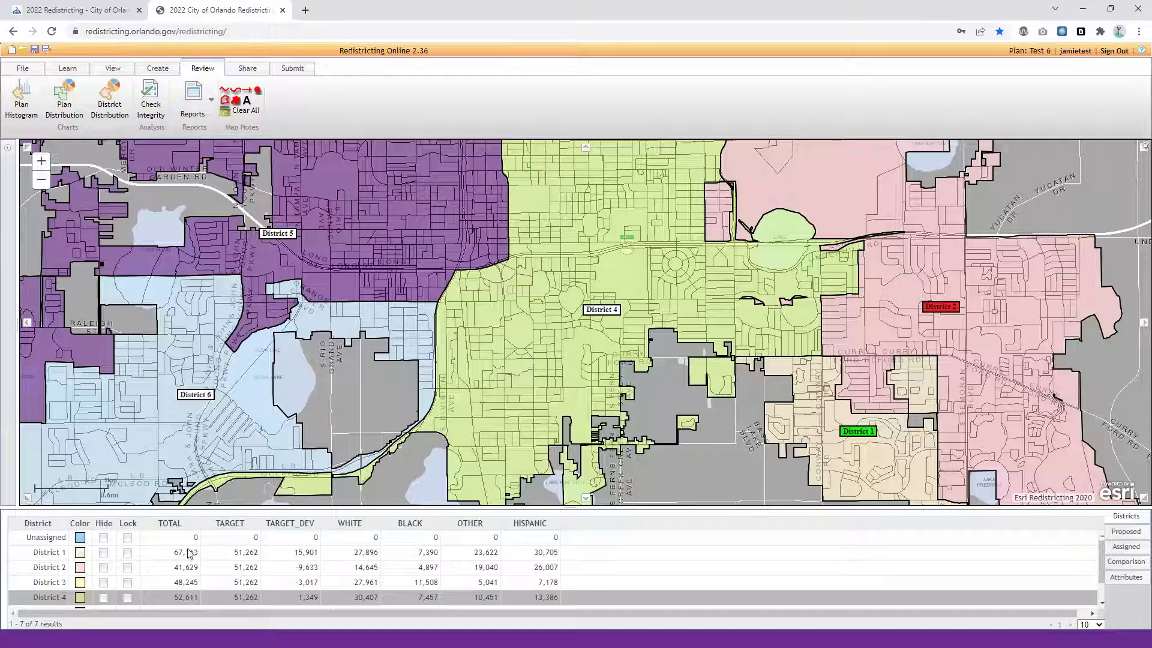
mouse_move(469, 319)
mouse_down()
mouse_move(538, 384)
mouse_move(386, 358)
mouse_move(355, 393)
mouse_move(425, 402)
mouse_up()
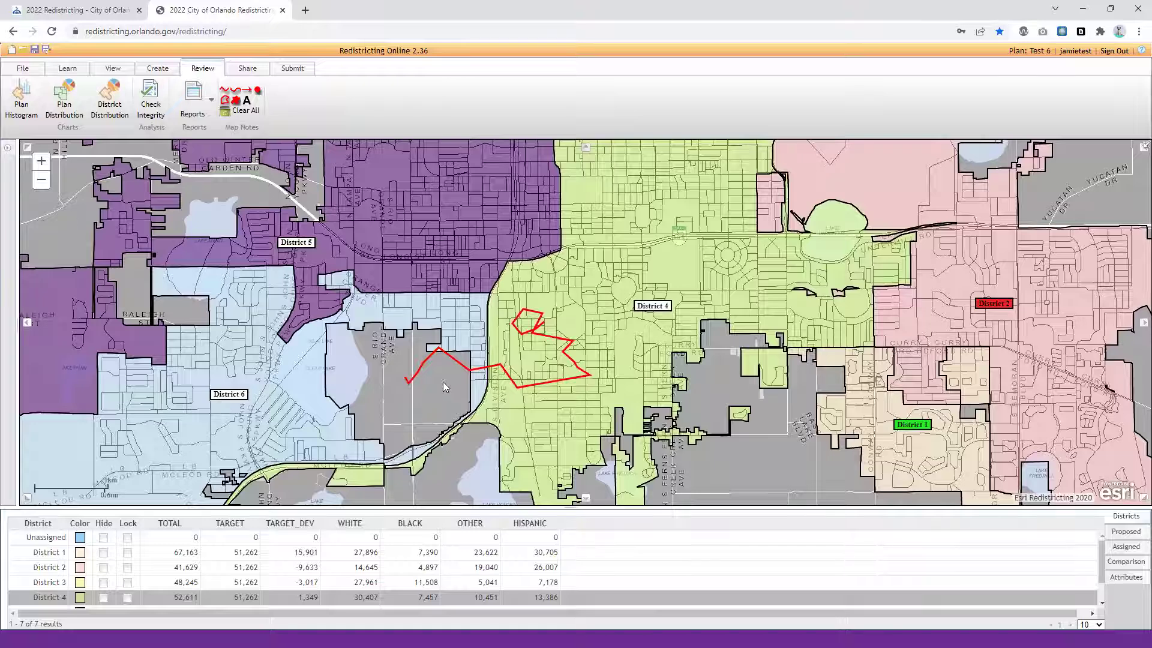
click(248, 94)
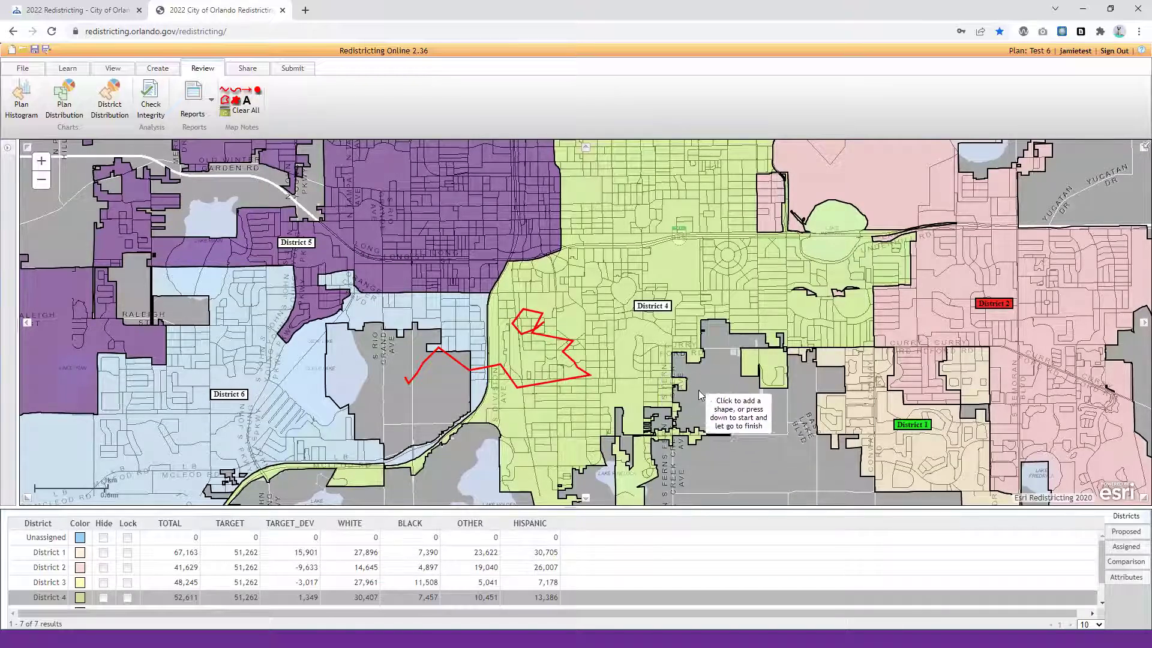
mouse_move(701, 394)
mouse_down()
mouse_move(755, 373)
mouse_move(720, 339)
mouse_move(654, 339)
mouse_move(636, 423)
mouse_move(735, 426)
mouse_move(732, 348)
mouse_up()
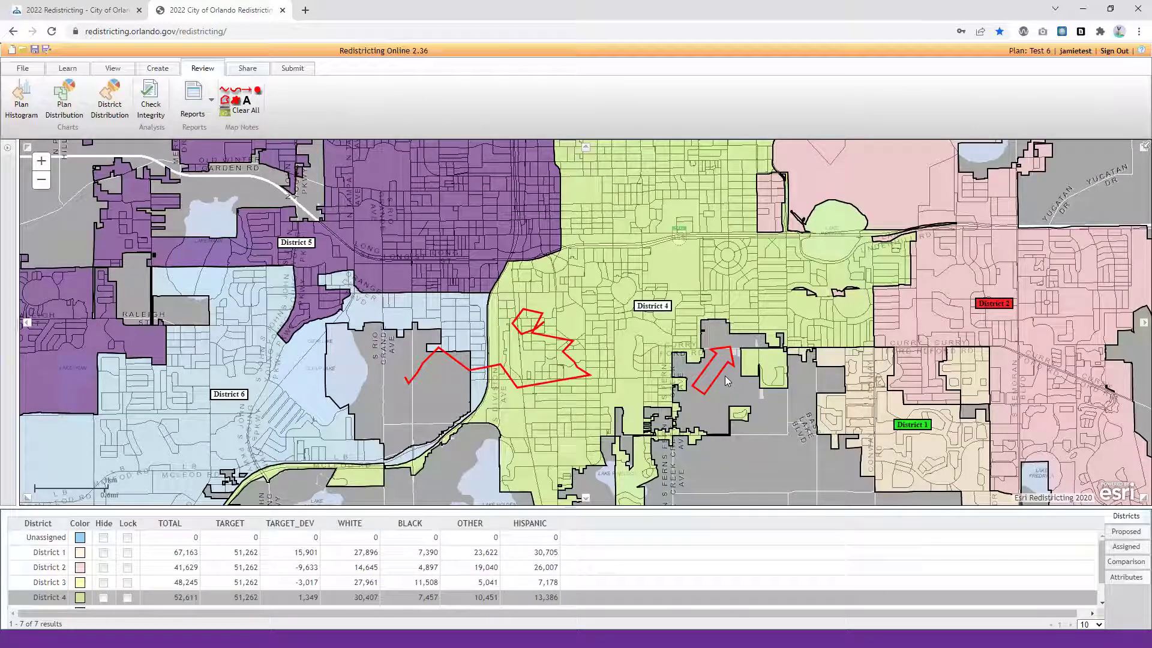
Step: Place a text note reading "Sample text!" on the western part of District 2, above the lake
click(246, 103)
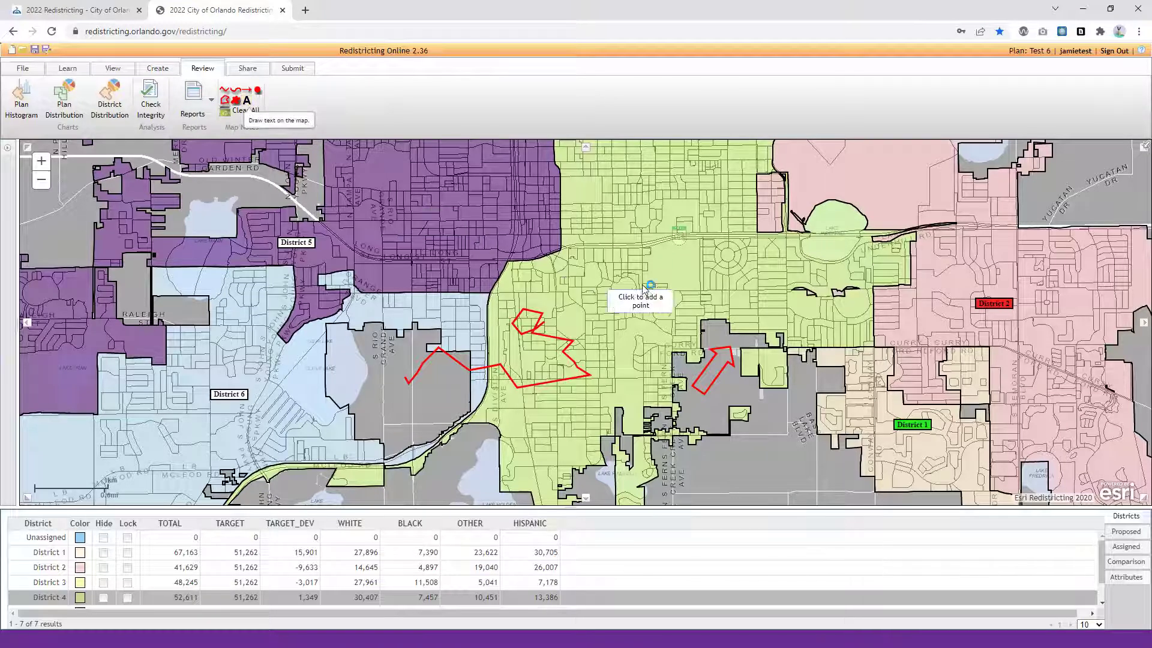
click(817, 185)
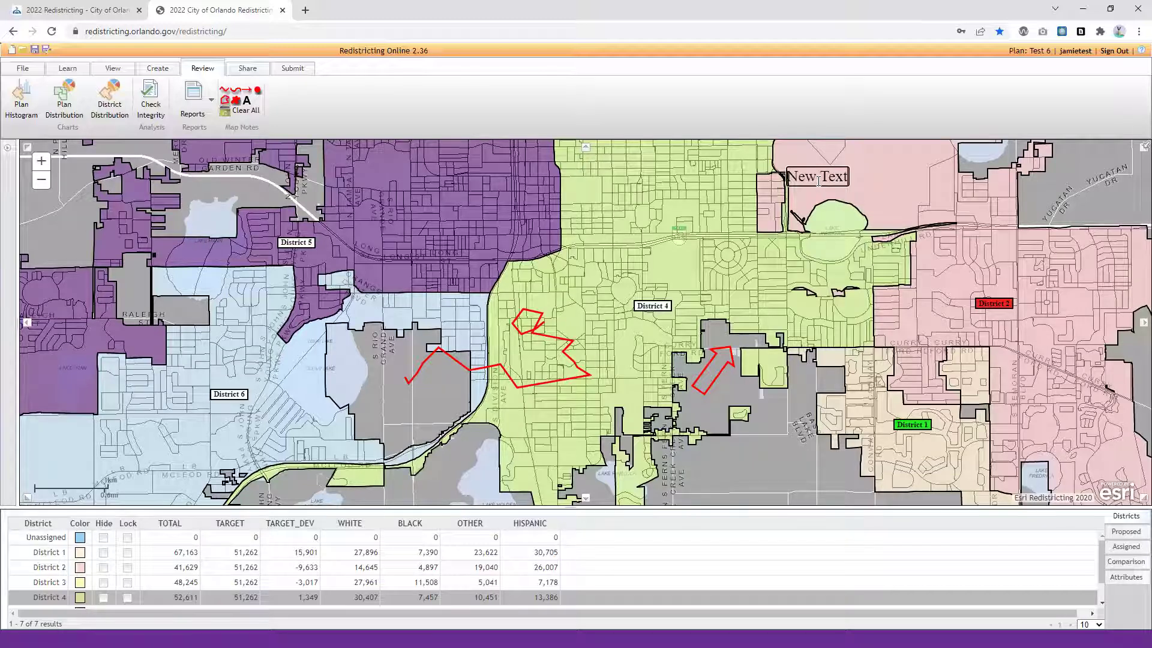
key(BackSpace)
key(BackSpace)
key(BackSpace)
key(BackSpace)
key(BackSpace)
key(BackSpace)
key(BackSpace)
key(BackSpace)
text(Sam)
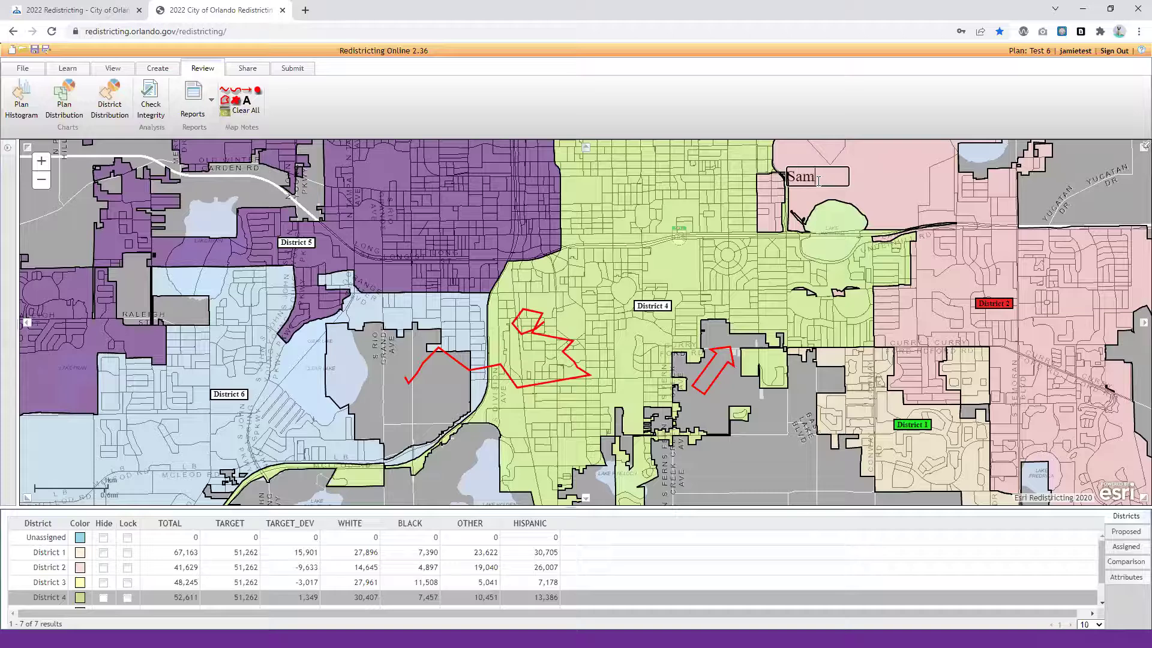
text(ple text!)
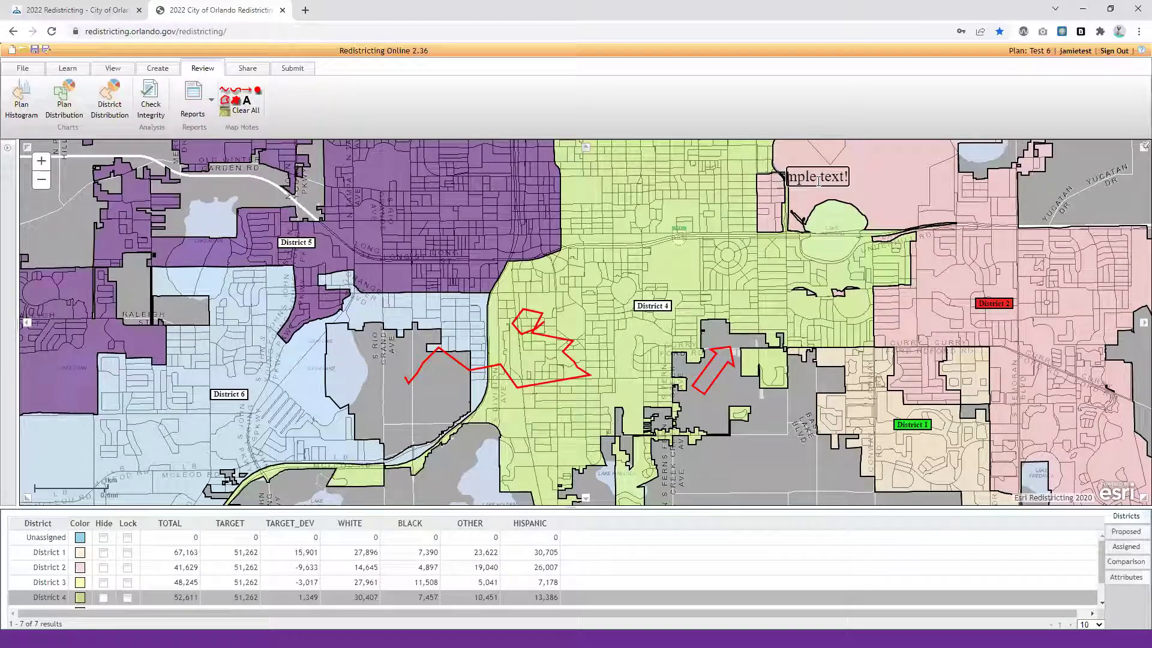
key(Return)
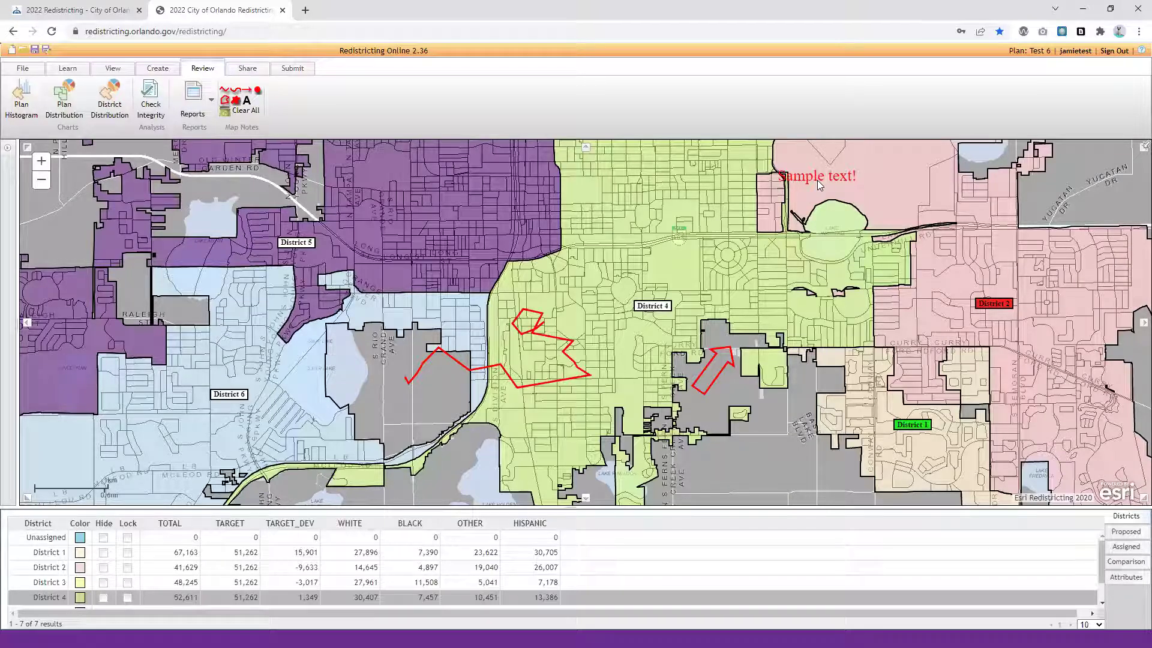
Step: Toggle the Map Notes layer off and on in the map contents, leave it visible, and collapse the contents list
click(239, 108)
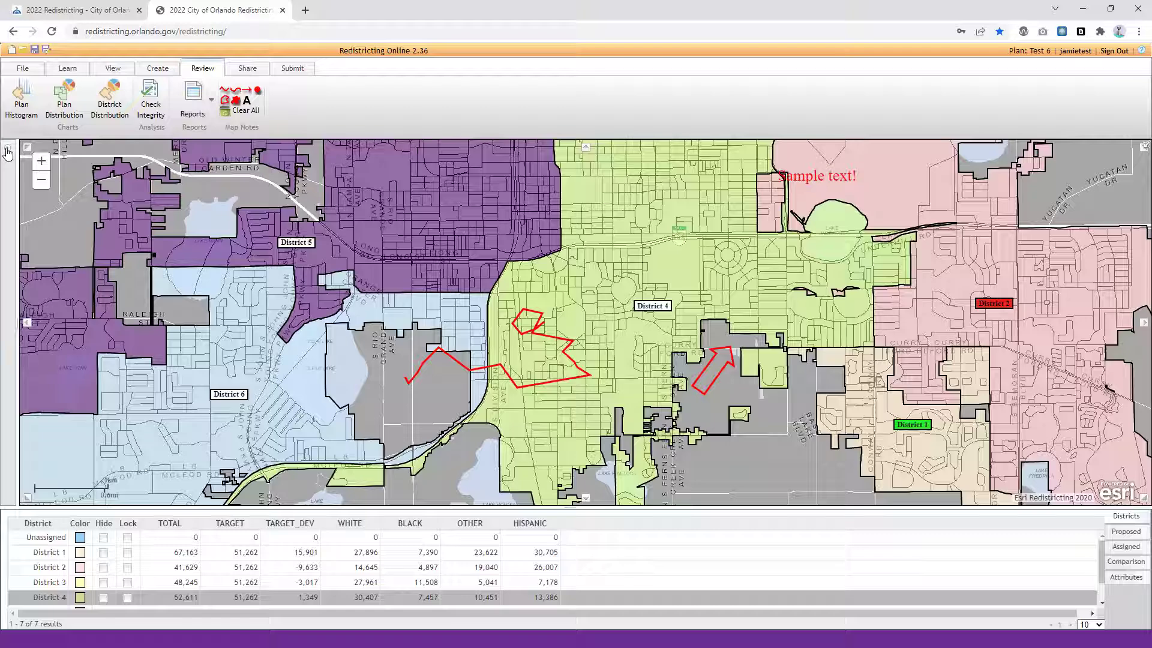
click(7, 154)
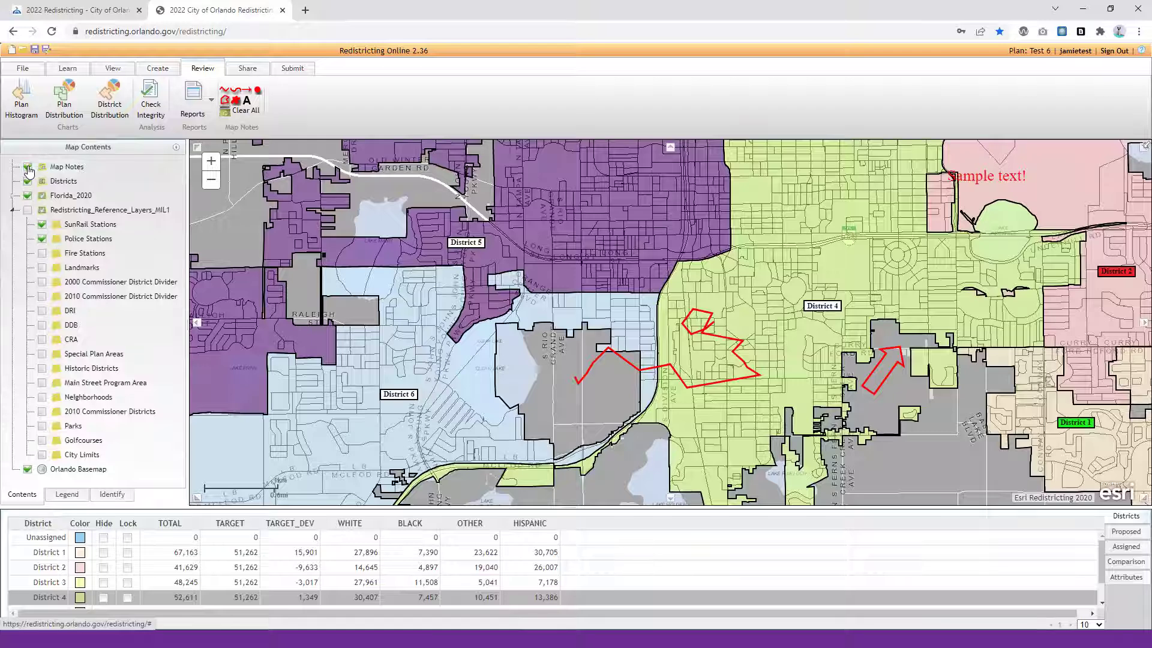
click(28, 168)
click(28, 168)
click(29, 168)
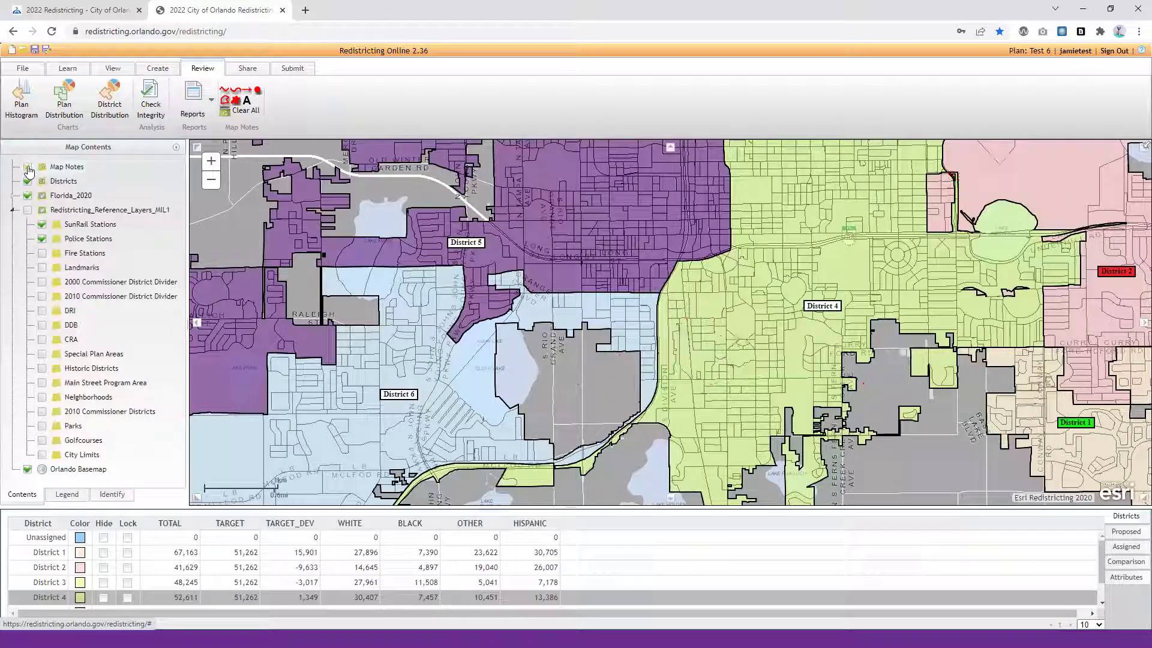
click(28, 168)
click(29, 168)
click(29, 169)
click(29, 168)
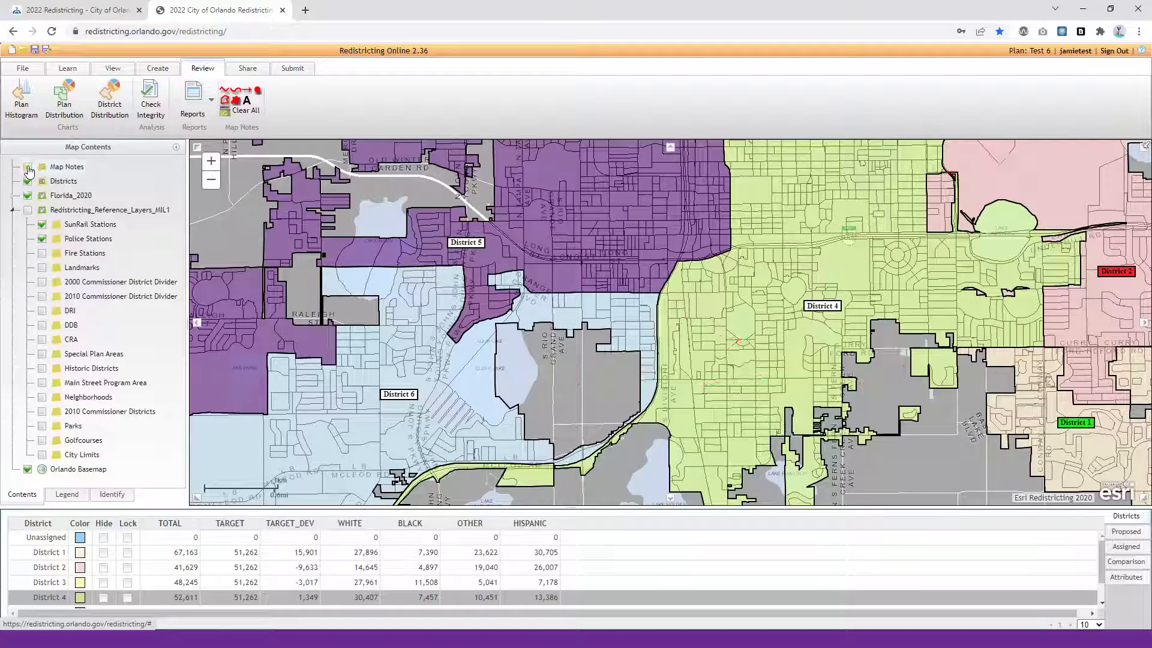
click(29, 169)
click(28, 168)
click(29, 169)
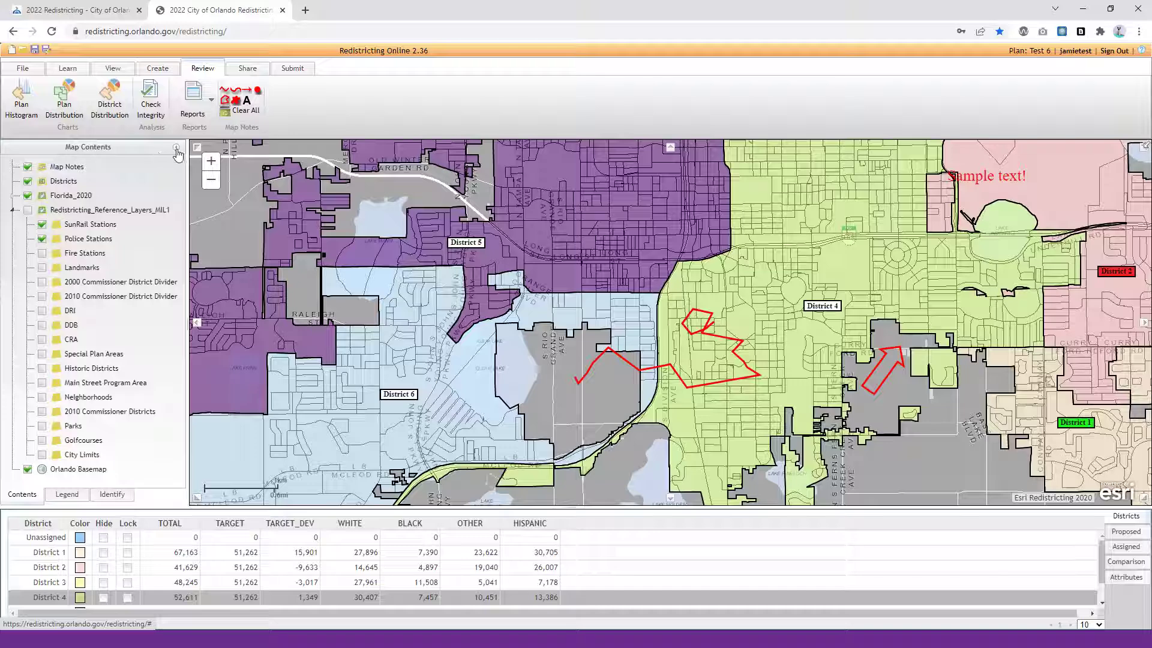
click(176, 147)
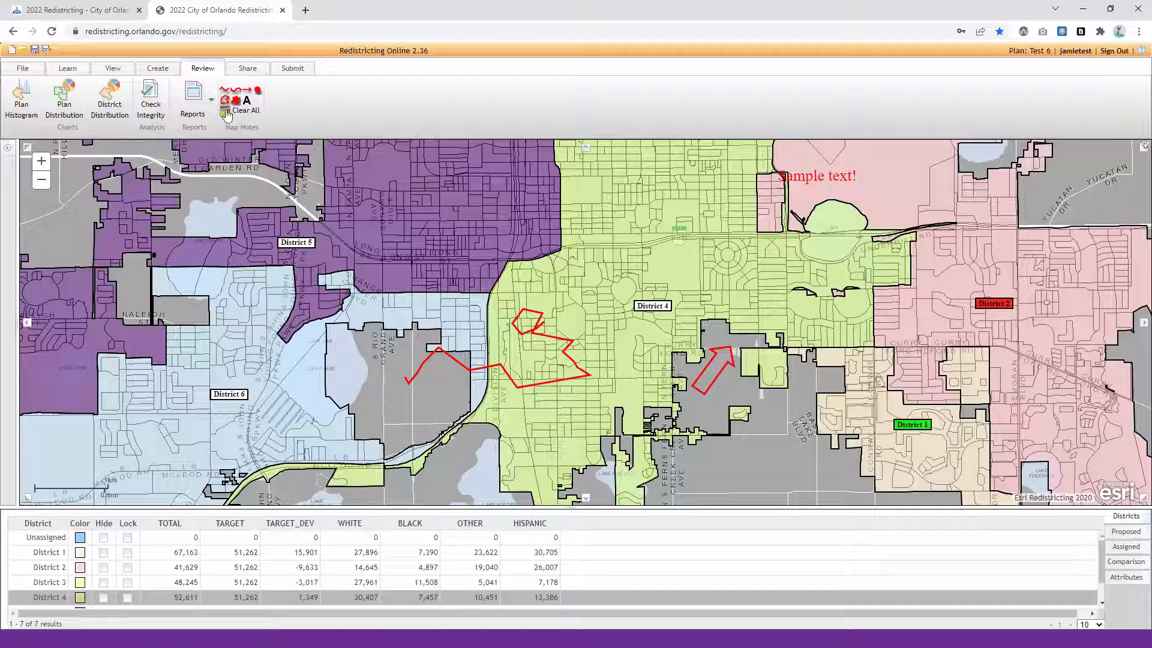
Step: Remove all map notes from the map
click(226, 113)
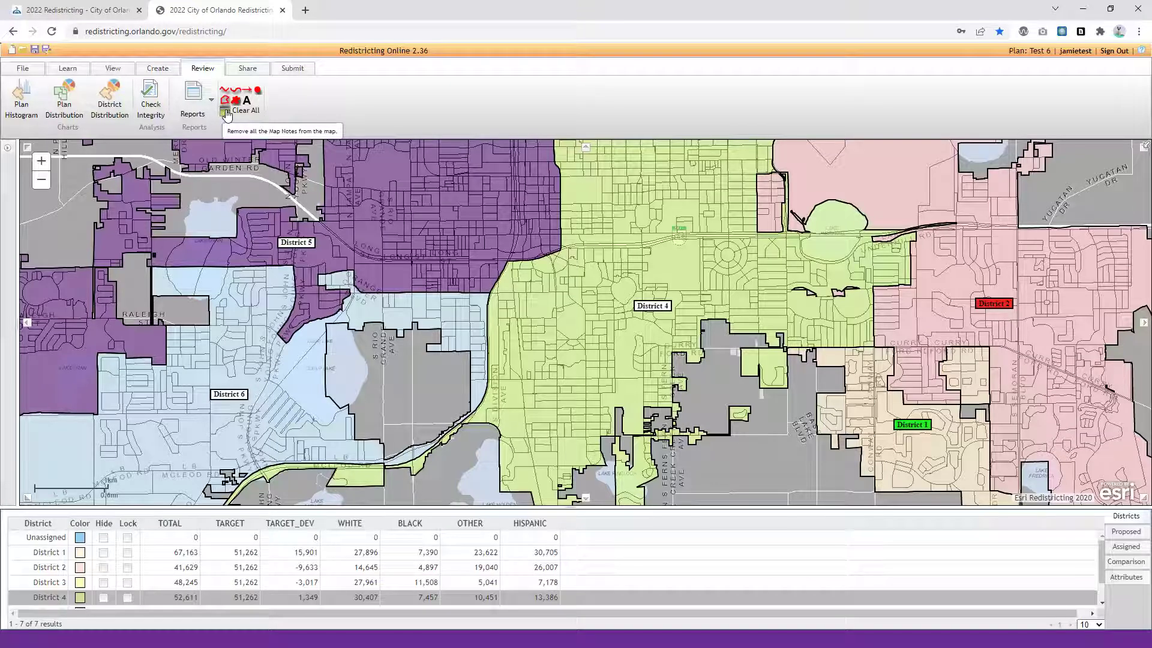
Step: Place a text note with the default wording "New Text" in the northwestern part of District 2
click(258, 91)
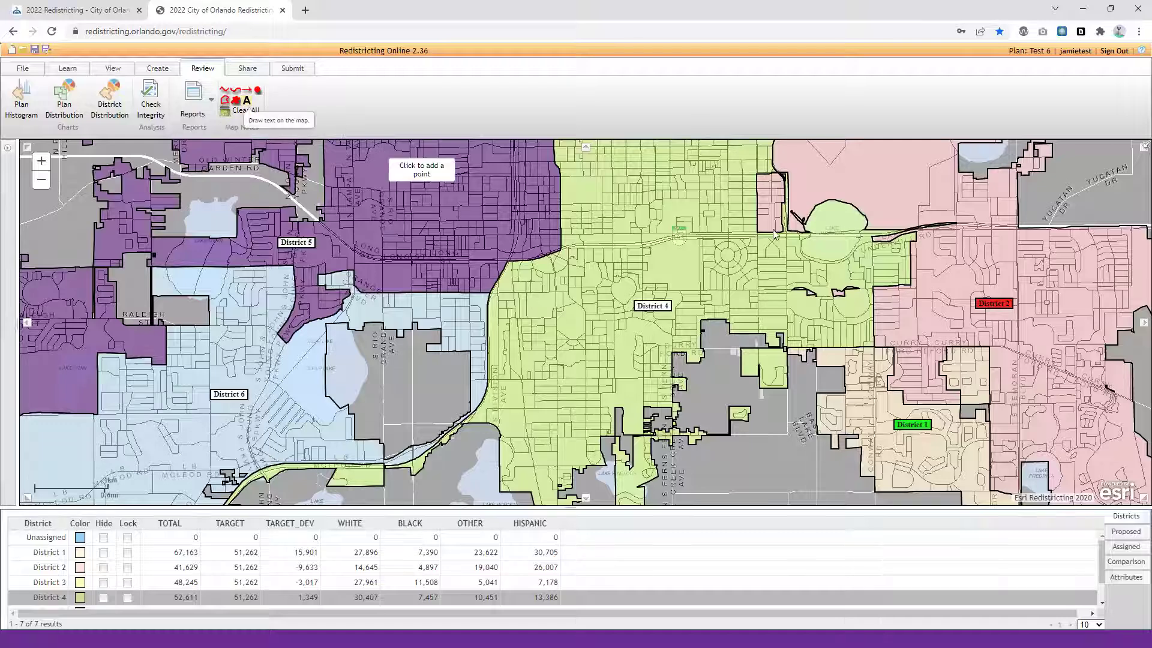
click(843, 178)
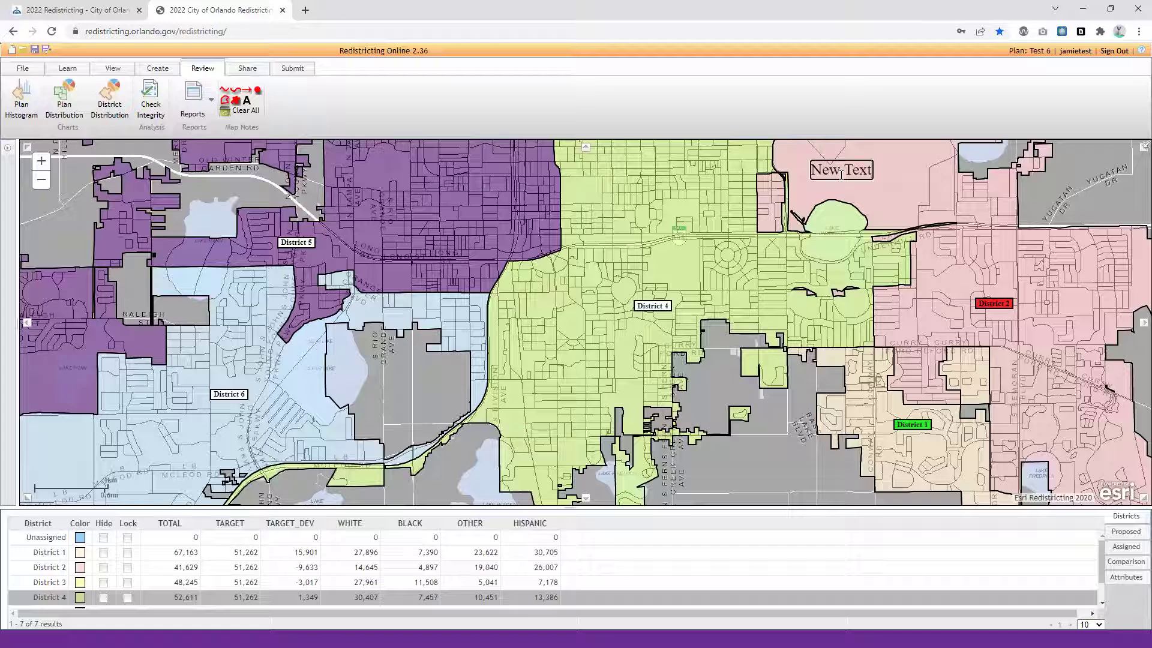
click(258, 69)
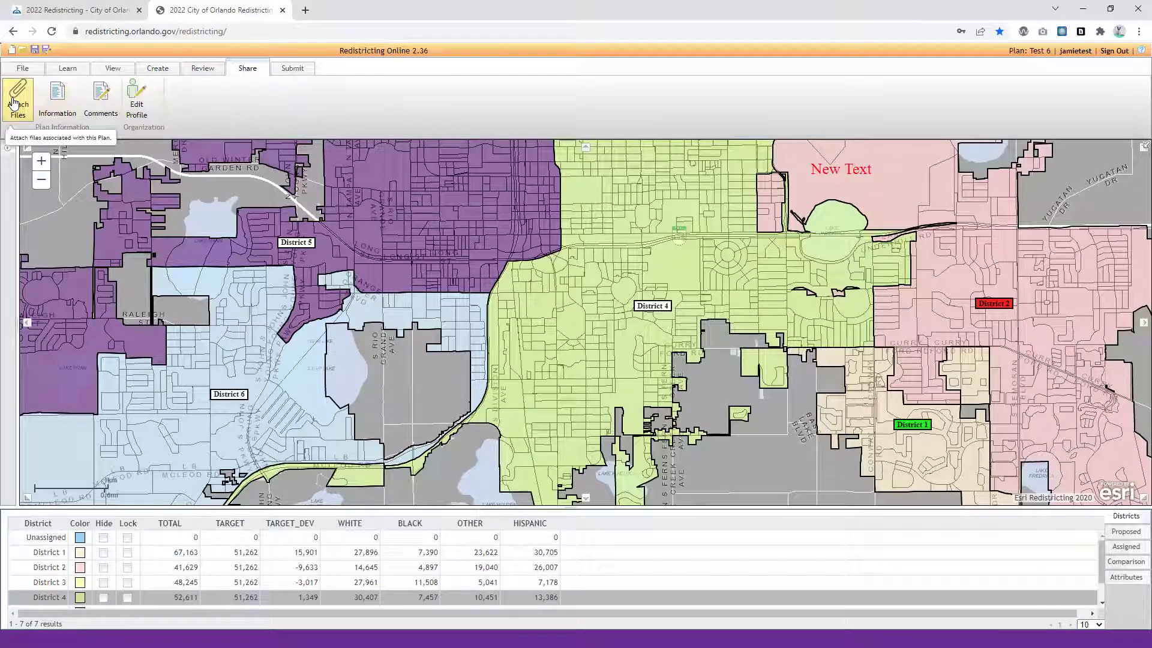
click(202, 70)
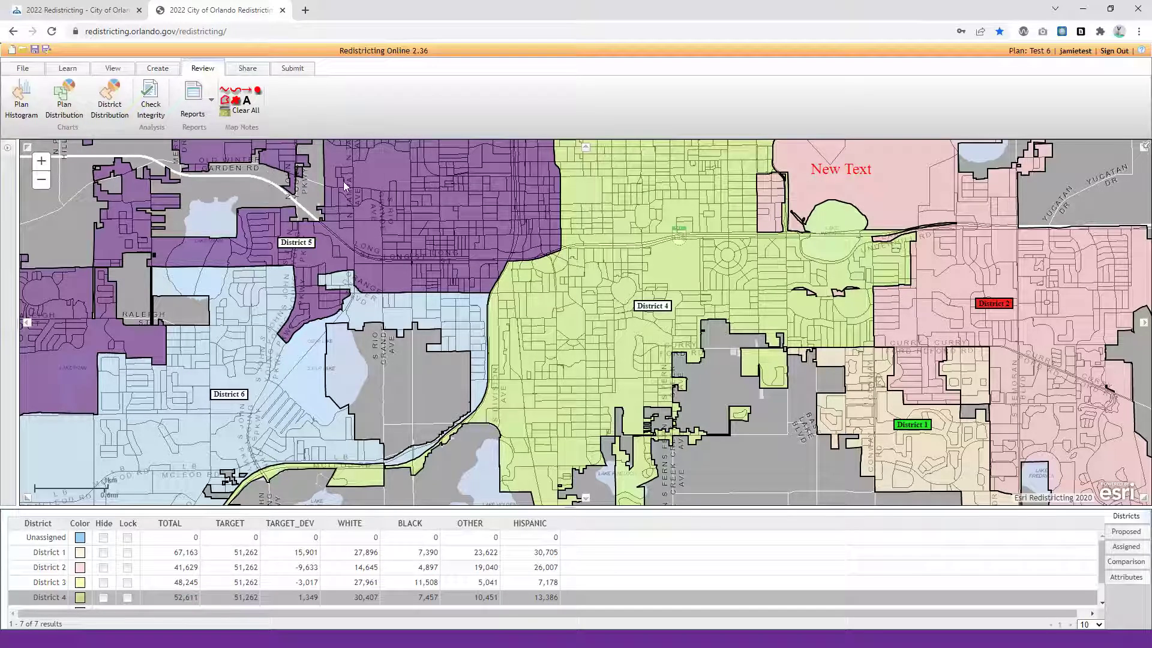
Step: Place a text note reading "A)" just below the "New Text" note in District 2, and remove all map notes
click(246, 101)
click(858, 183)
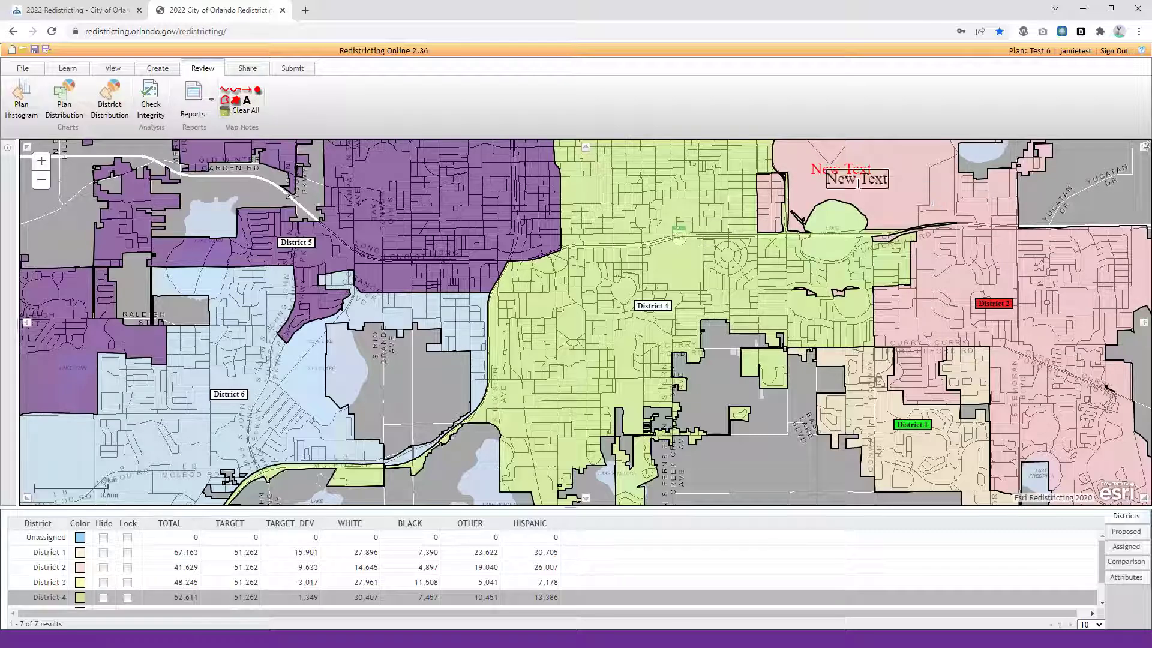
key(BackSpace)
key(BackSpace)
key(BackSpace)
key(BackSpace)
key(BackSpace)
key(BackSpace)
key(BackSpace)
key(BackSpace)
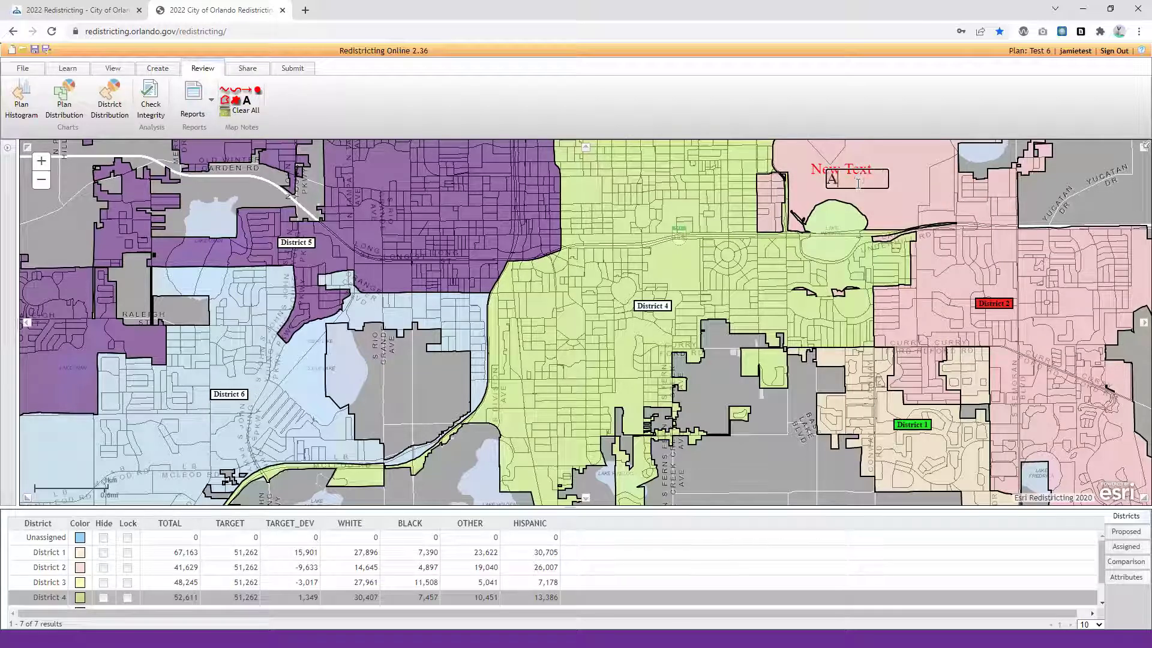
text(A))
key(Return)
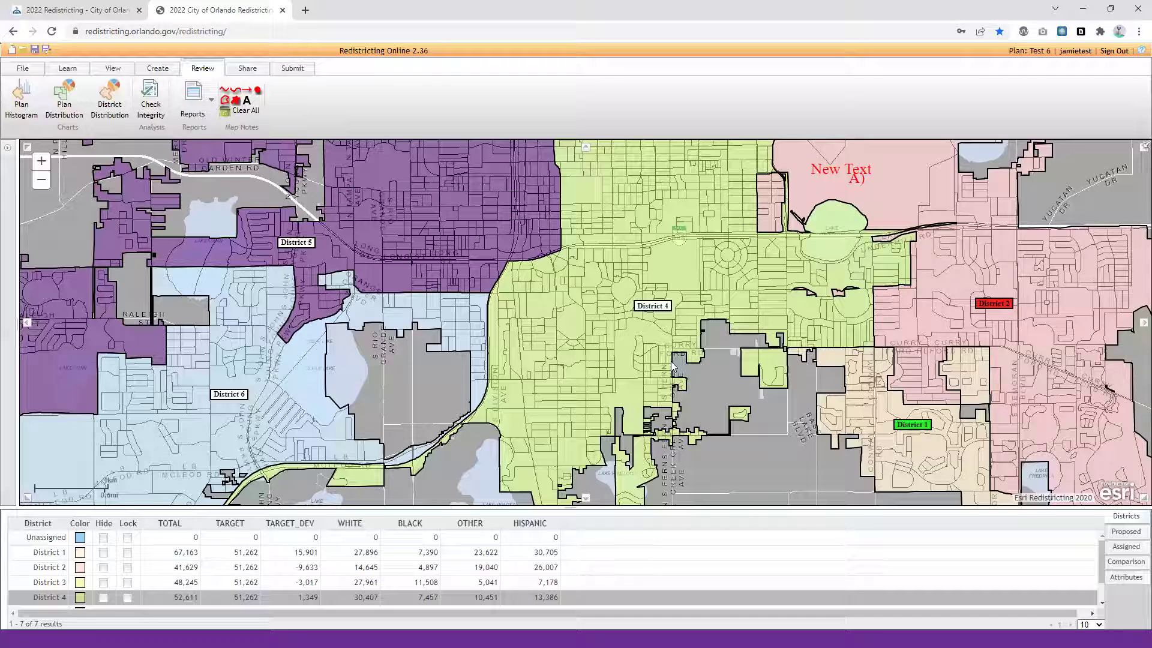
click(225, 114)
Step: Try to submit the plan, saving its modifications and running the pre-submission integrity tests
click(295, 68)
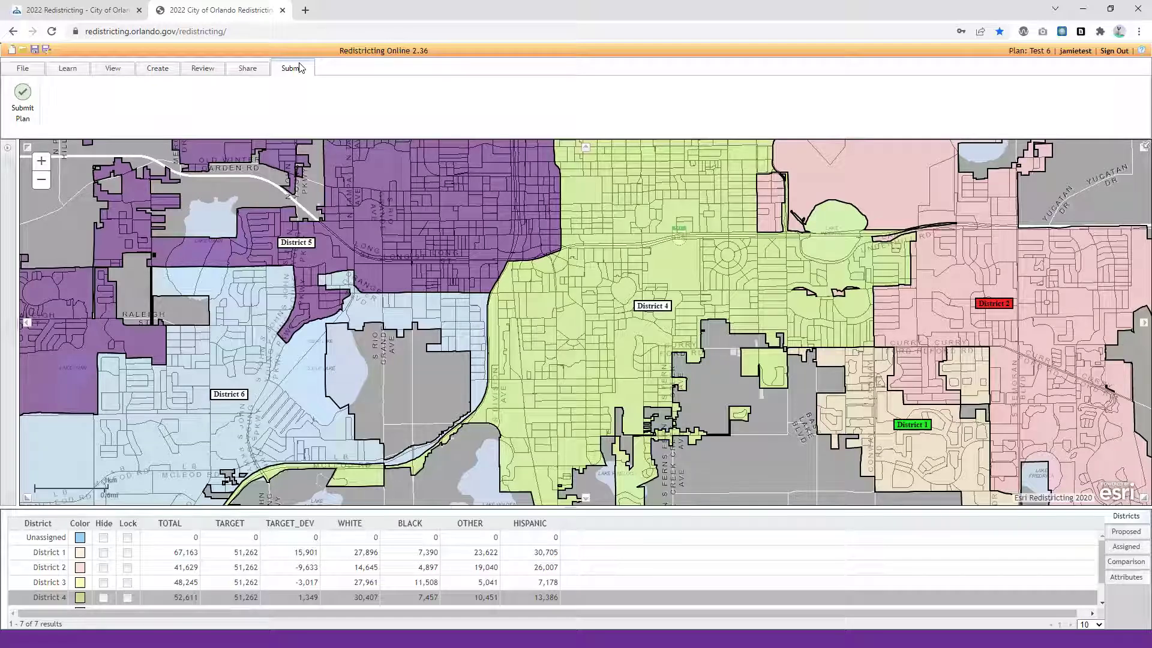
click(28, 96)
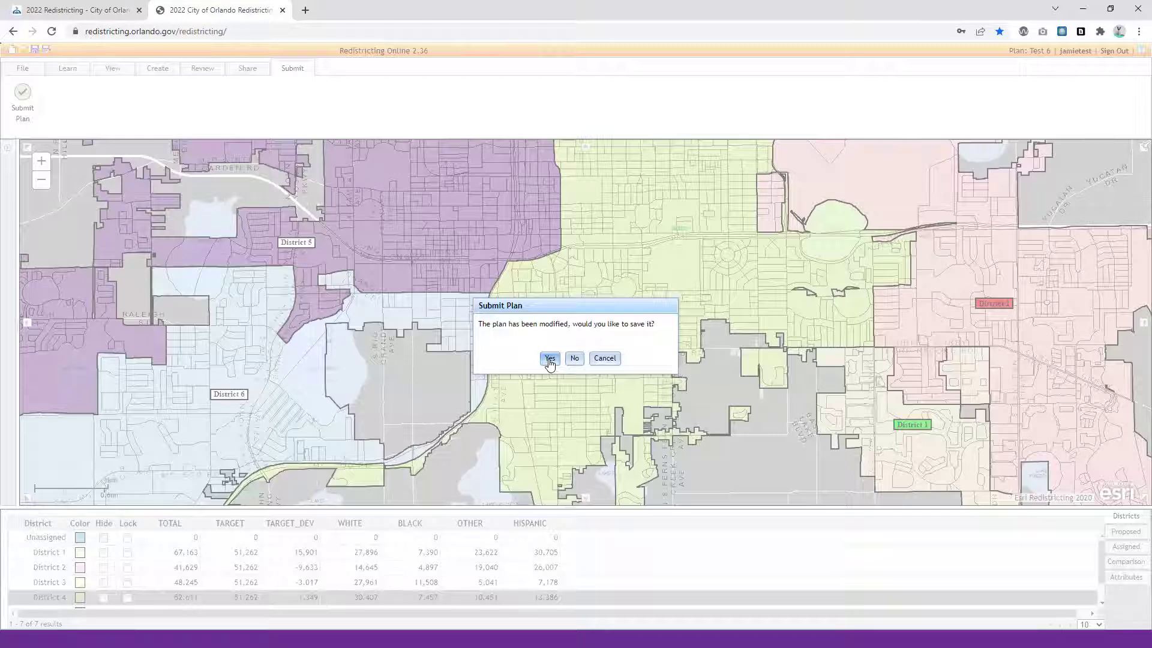
click(549, 359)
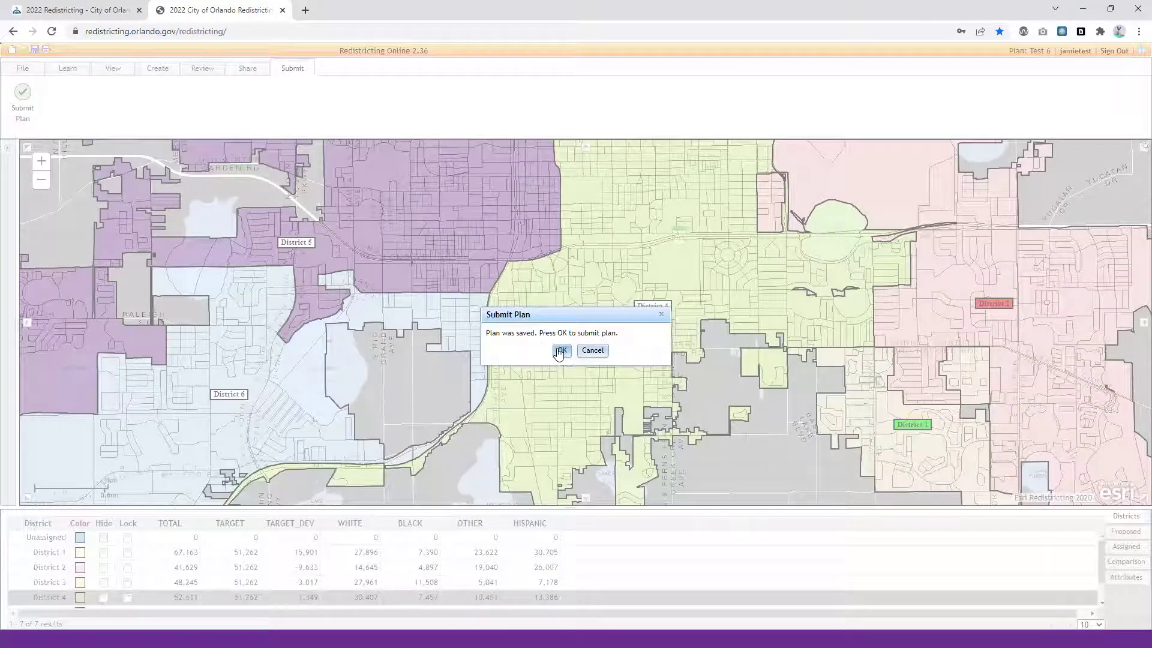
click(562, 350)
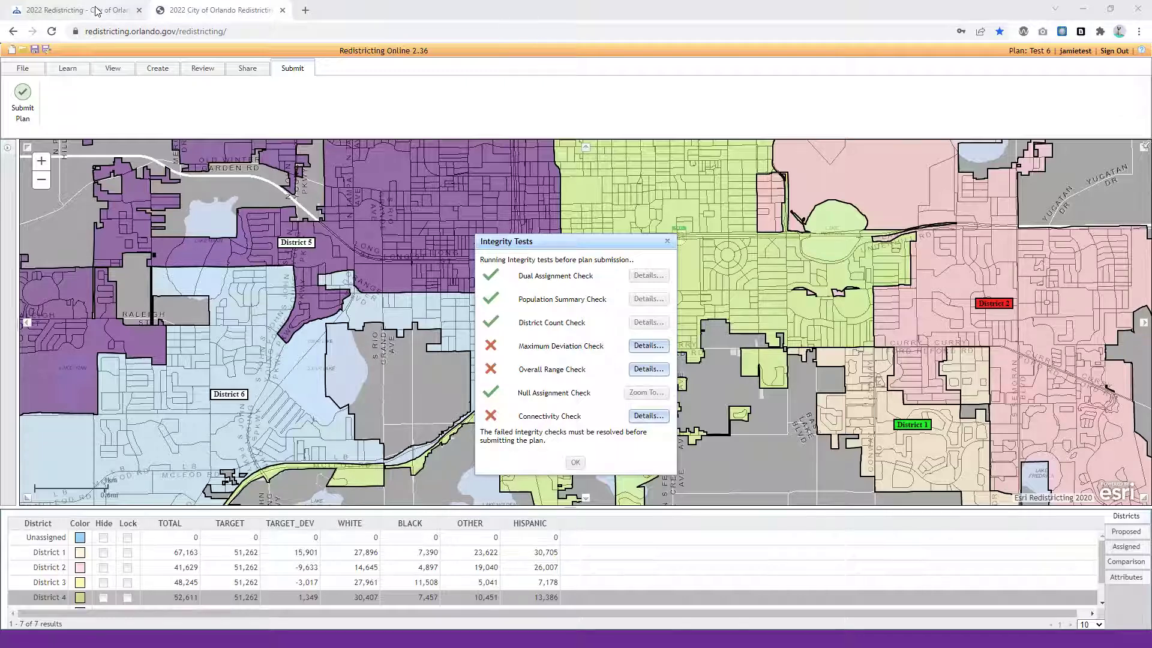
Step: Load Orlando.gov/redistricting in a new browser tab and open its page for giving feedback on redistricting
click(305, 10)
text(Orlando.gov/redistricting)
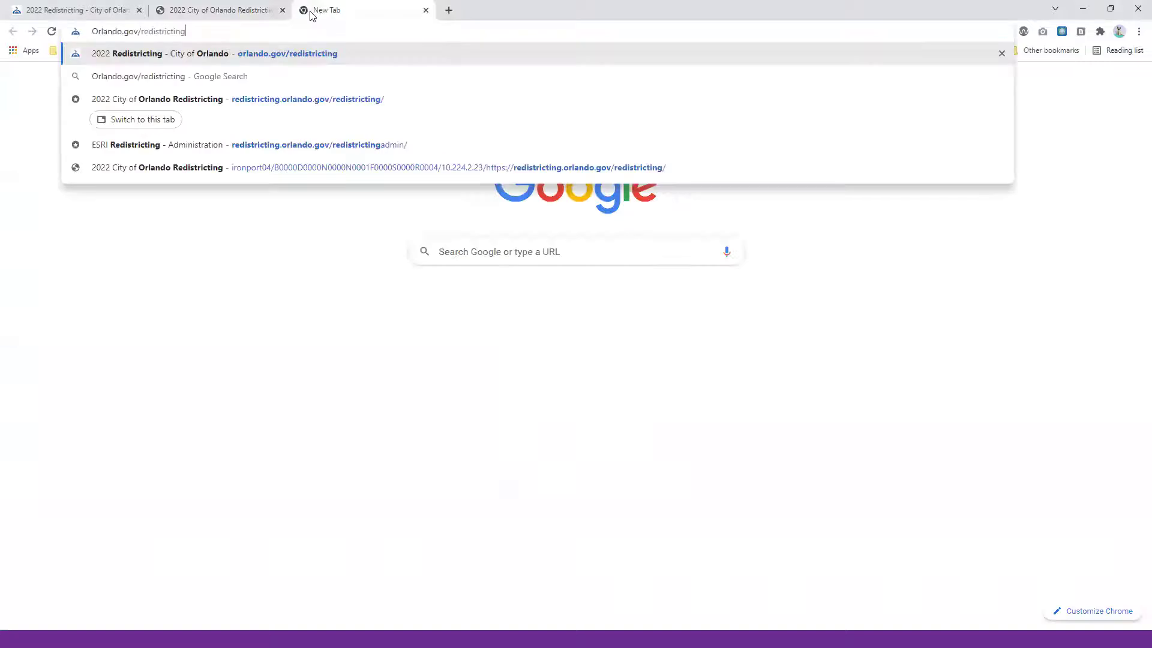
key(Return)
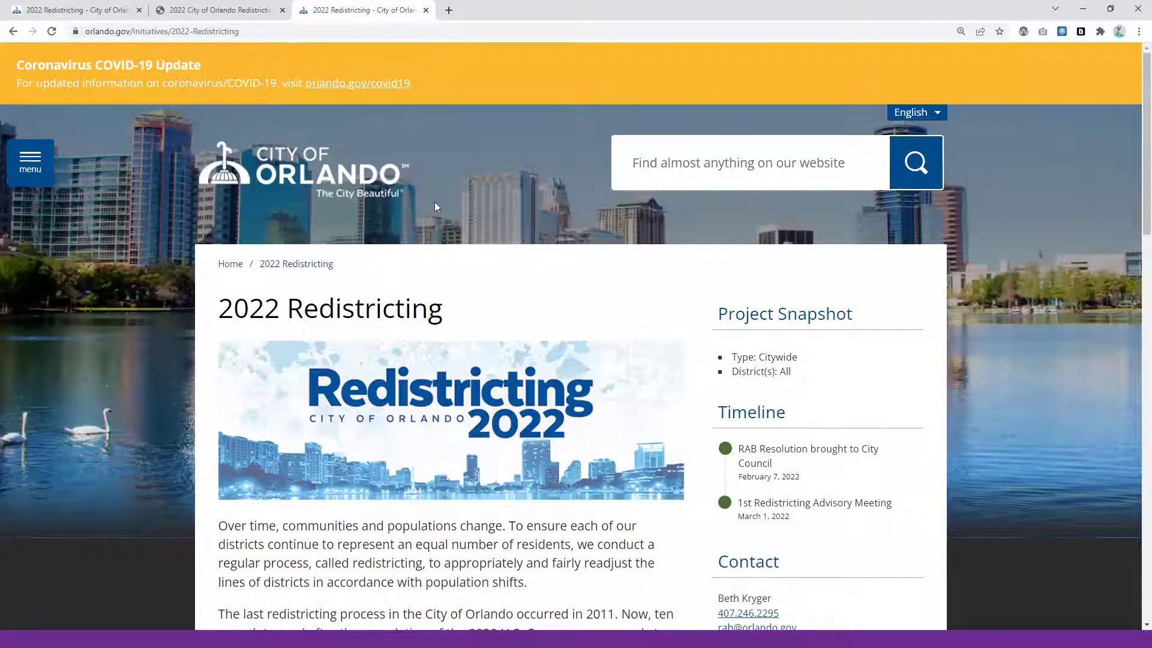
scroll(1114, 307, down, 5)
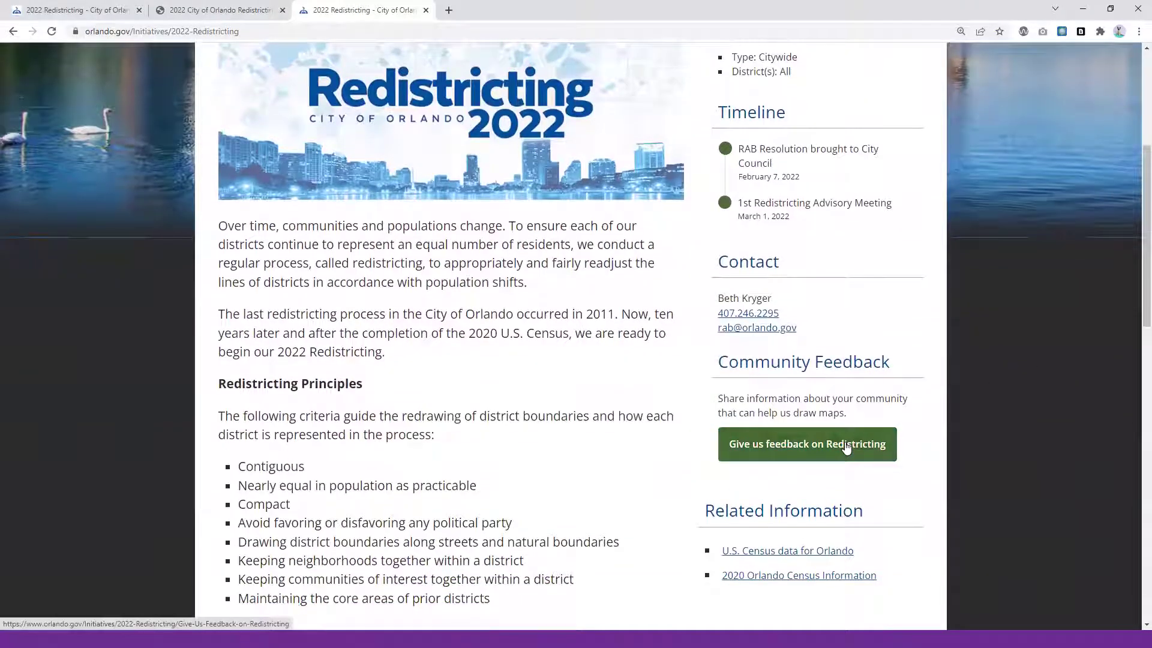
click(846, 445)
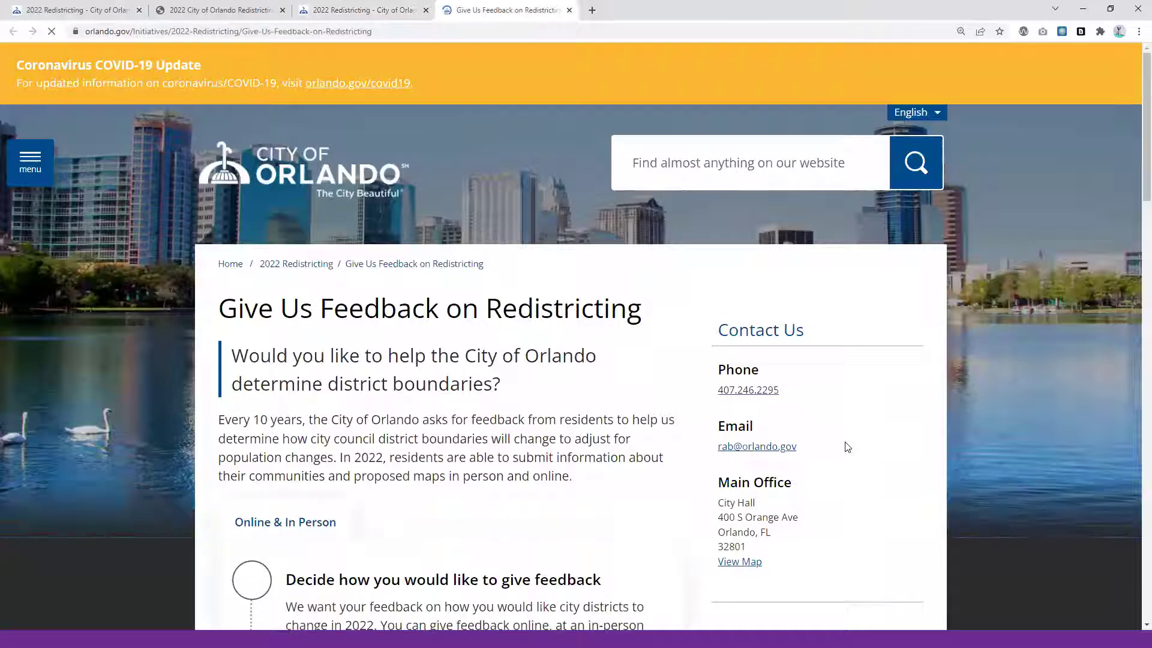
Step: From the feedback instructions' step on the online district mapping tool, open the page for creating, submitting and presenting a map
scroll(845, 446, down, 1)
scroll(845, 447, down, 10)
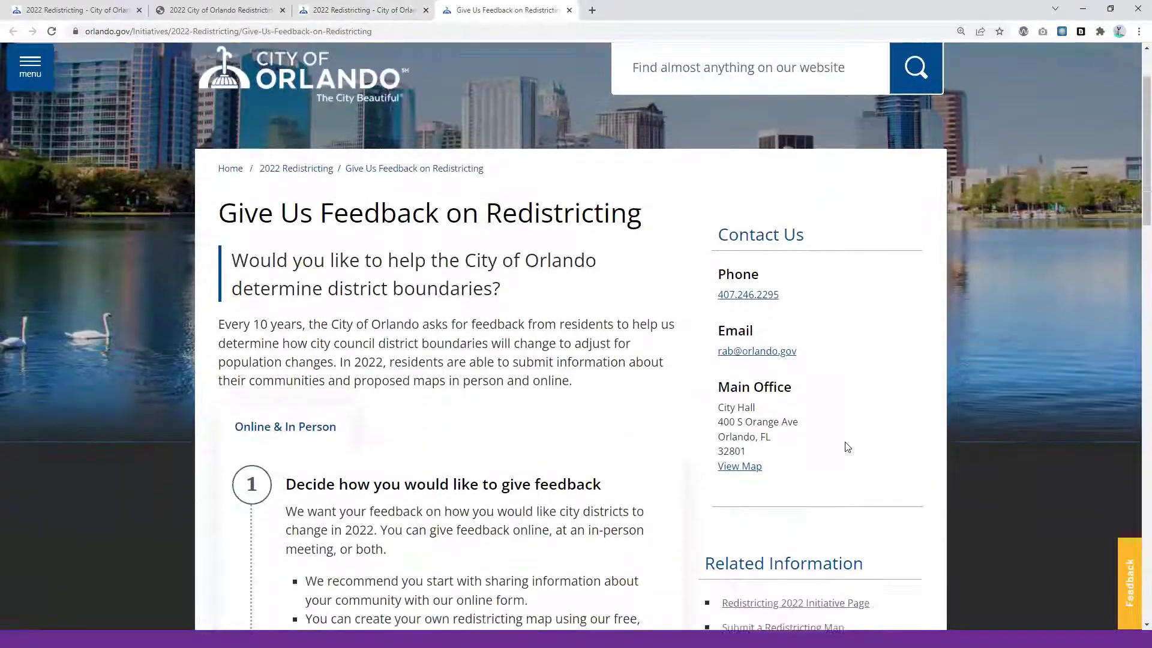
scroll(846, 445, down, 1)
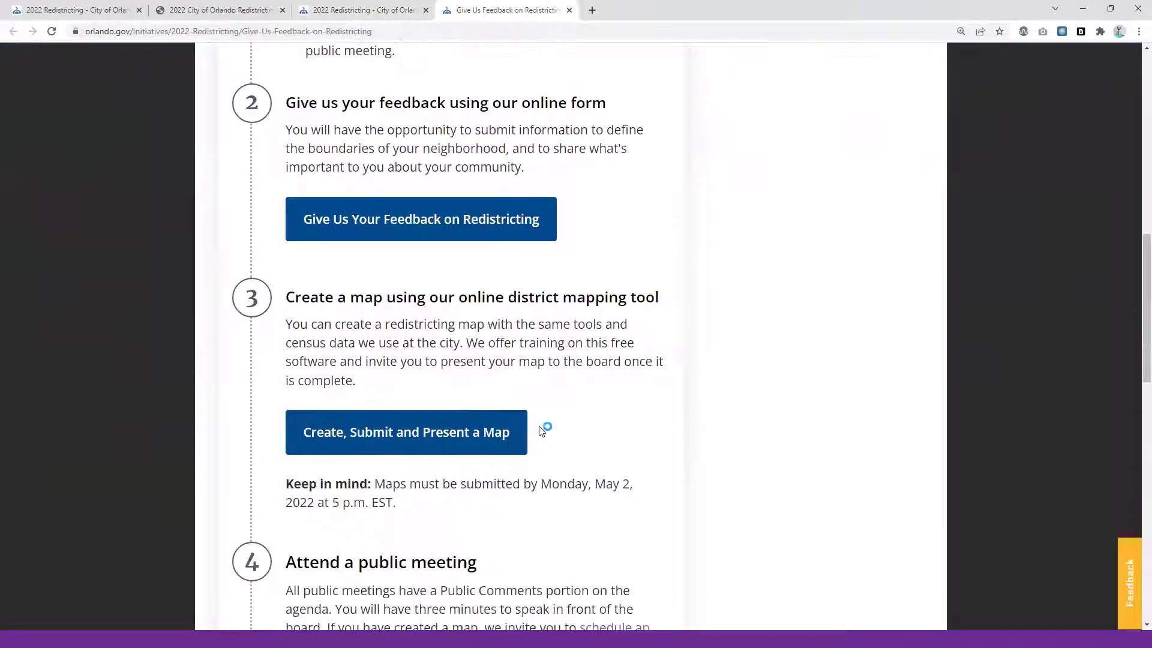
click(457, 431)
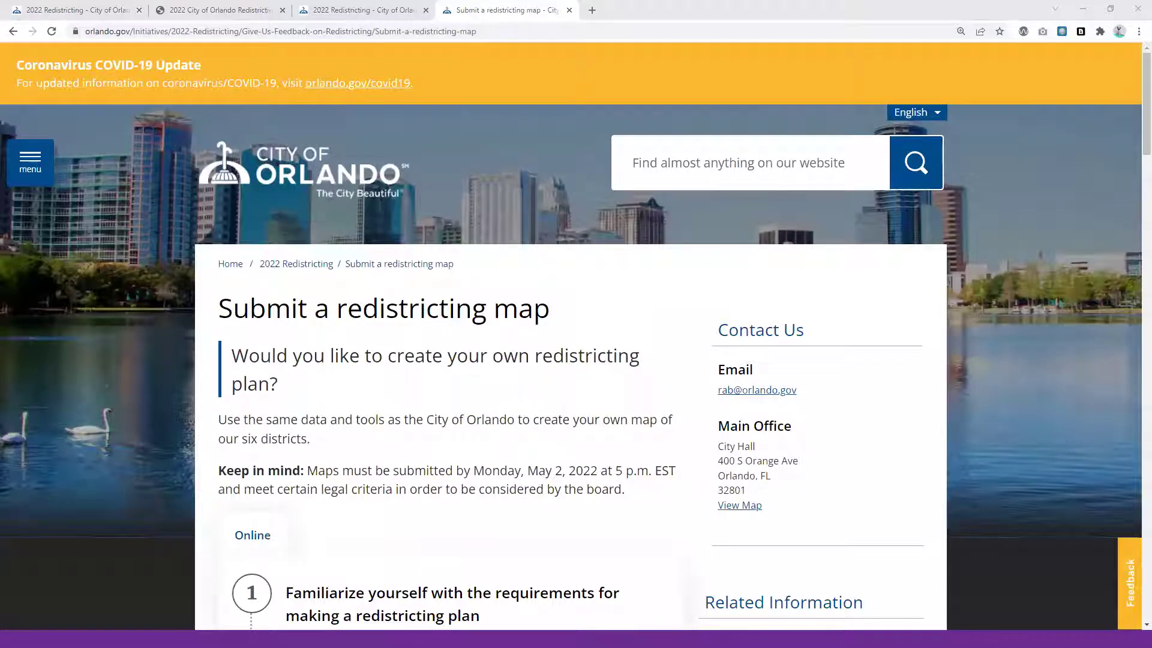
Step: Examine the map submission instructions, from the plan requirements and training options through online submission to presenting at a public meeting
scroll(1010, 488, down, 6)
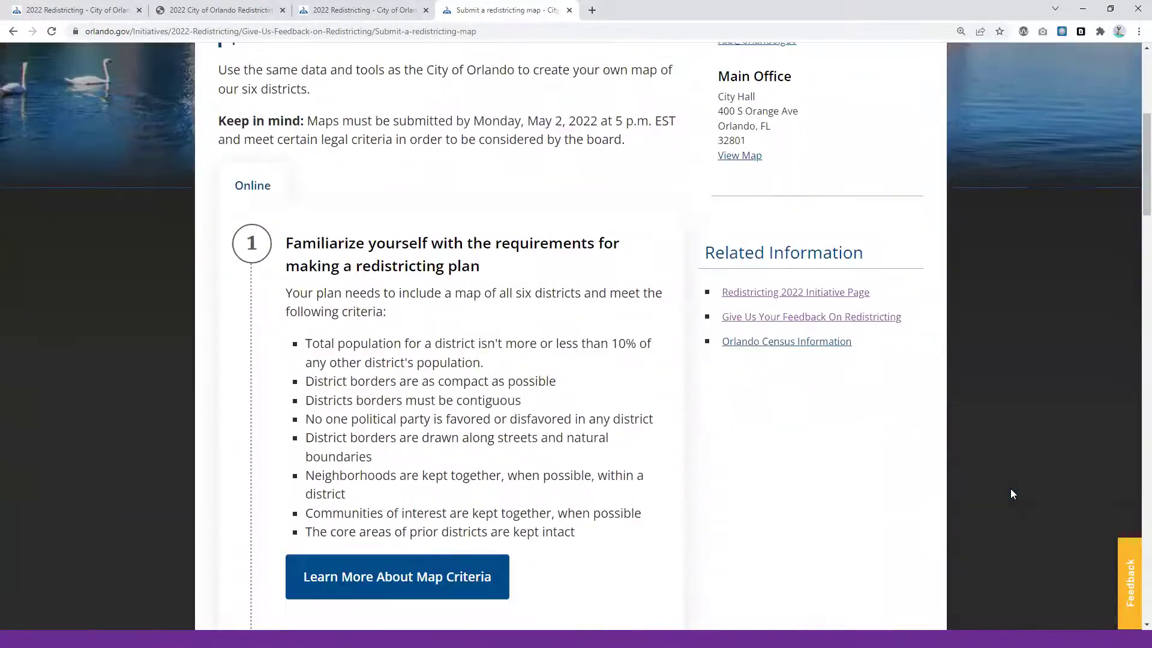
scroll(1012, 493, down, 15)
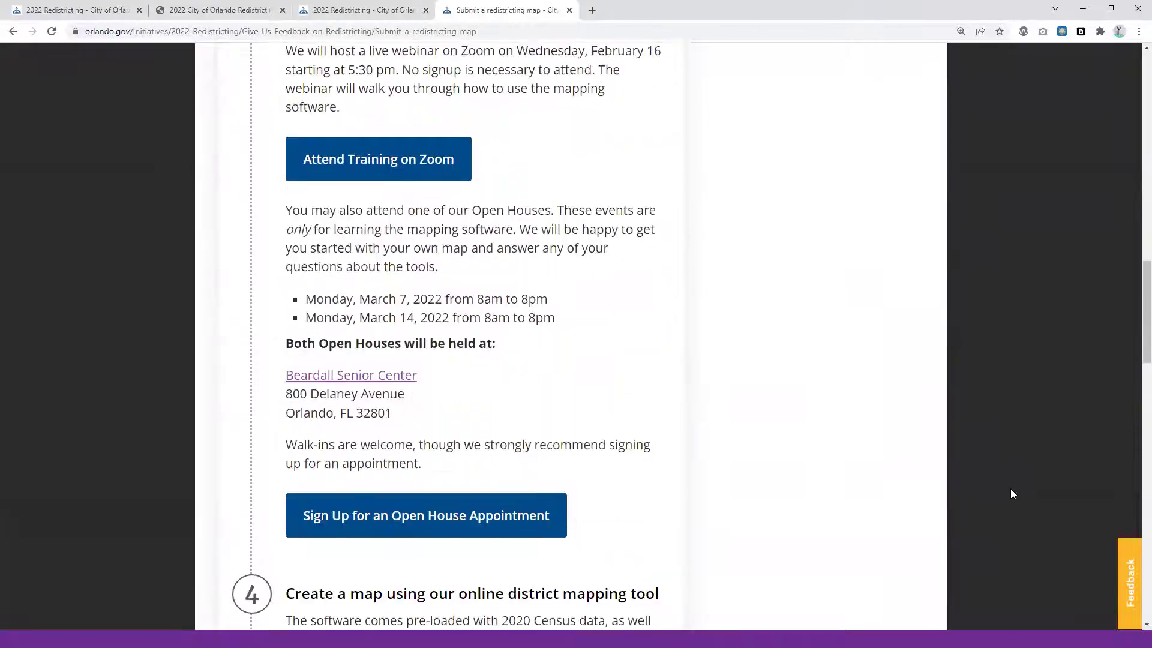
scroll(1011, 493, down, 3)
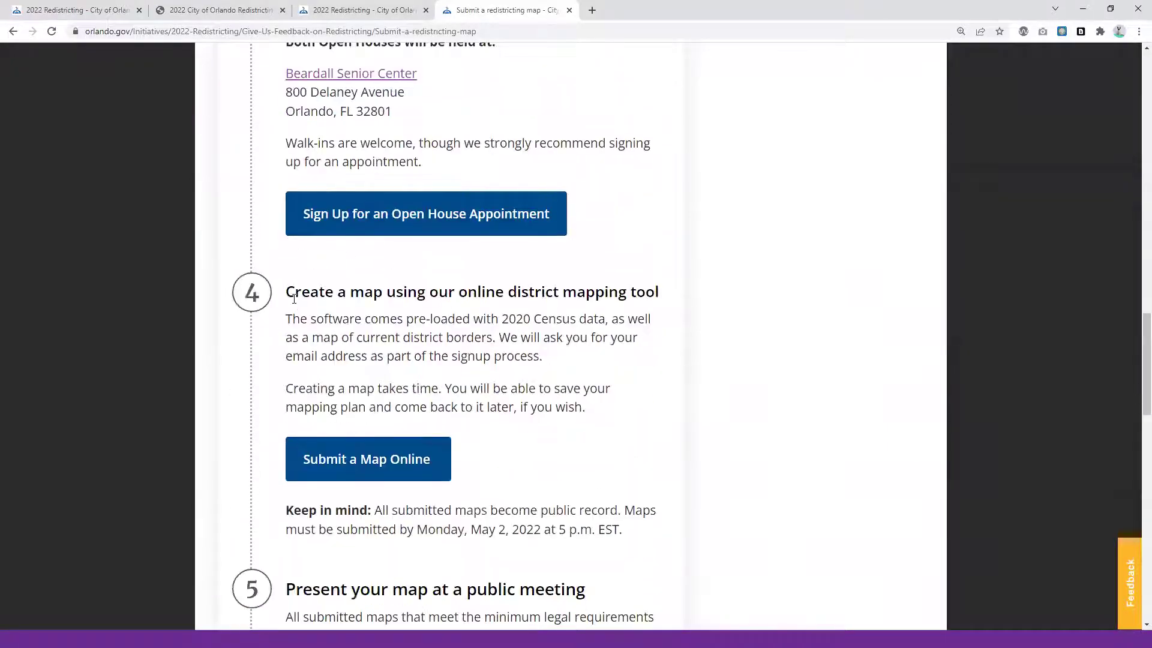
scroll(294, 298, down, 7)
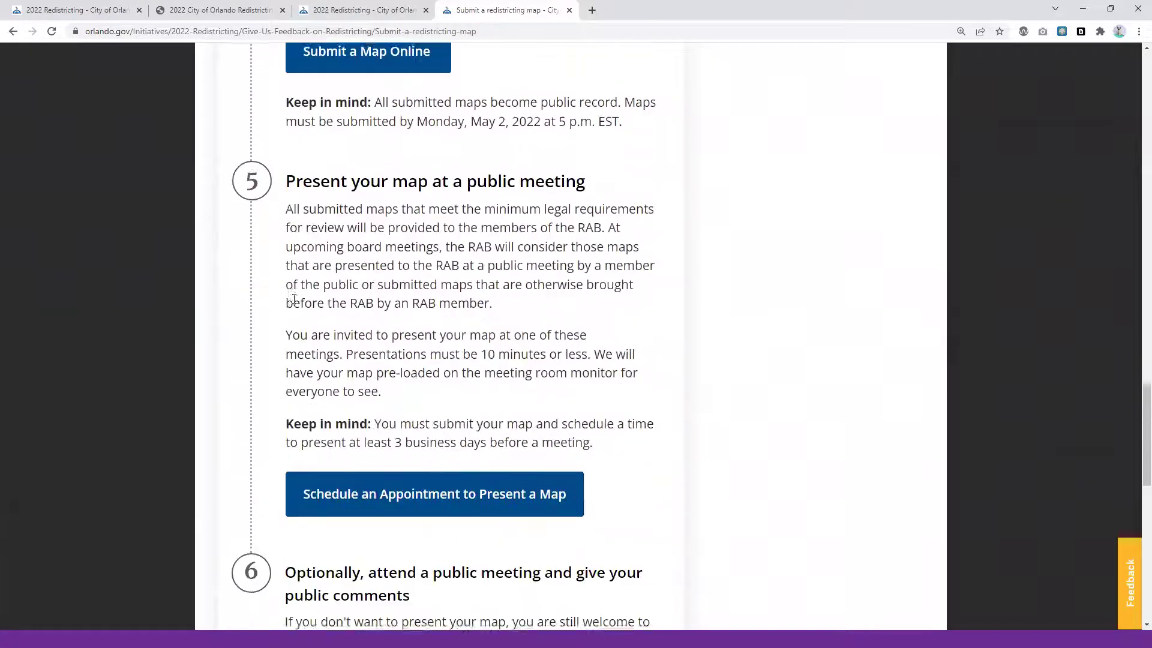